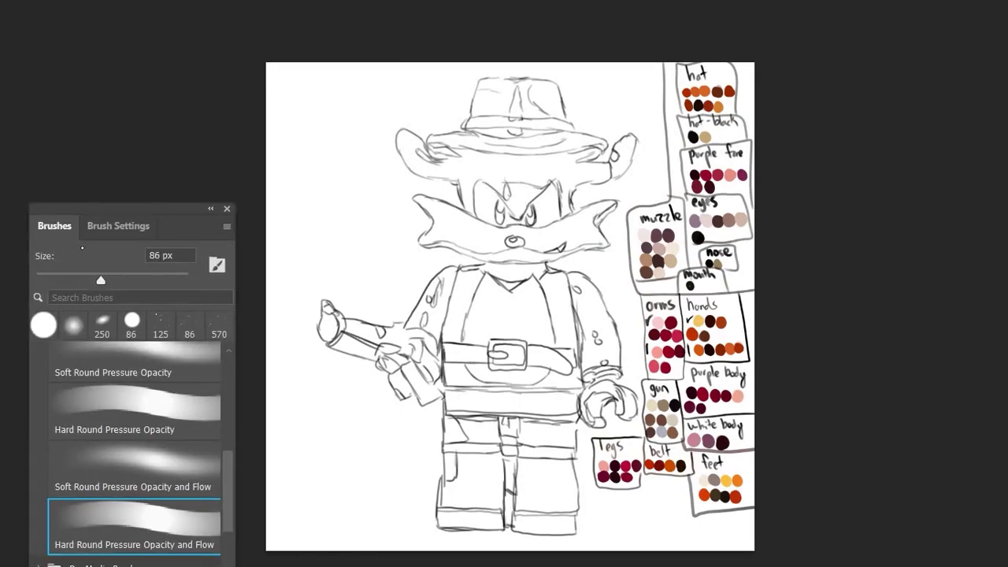
# With an enlarged hard brush, paint beige over the hat, belt, face and hat crown.
pyautogui.moveTo(81, 248); pyautogui.dragTo(111, 248)
pyautogui.moveTo(413, 150)
pyautogui.mouseDown()
pyautogui.moveTo(578, 160)
pyautogui.moveTo(435, 235)
pyautogui.moveTo(557, 196)
pyautogui.moveTo(465, 283)
pyautogui.moveTo(329, 330)
pyautogui.moveTo(429, 370)
pyautogui.moveTo(433, 299)
pyautogui.moveTo(582, 331)
pyautogui.moveTo(524, 438)
pyautogui.moveTo(449, 461)
pyautogui.moveTo(546, 481)
pyautogui.moveTo(563, 441)
pyautogui.moveTo(450, 351)
pyautogui.moveTo(551, 370)
pyautogui.mouseUp()
pyautogui.moveTo(418, 177)
pyautogui.mouseDown()
pyautogui.moveTo(481, 196)
pyautogui.moveTo(599, 173)
pyautogui.mouseUp()
pyautogui.moveTo(472, 86); pyautogui.dragTo(583, 157)
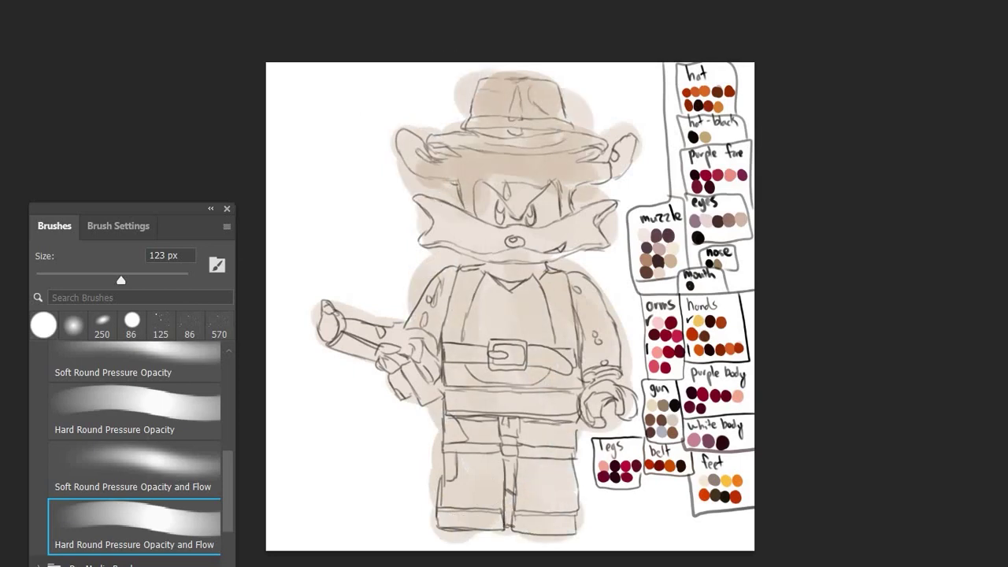
# With a softer, smaller brush, tidy the beige edges around the hat crown, gun and shoulder.
pyautogui.press(',')
pyautogui.moveTo(459, 121)
pyautogui.mouseDown()
pyautogui.moveTo(464, 88)
pyautogui.moveTo(484, 67)
pyautogui.moveTo(558, 72)
pyautogui.moveTo(638, 134)
pyautogui.moveTo(603, 187)
pyautogui.moveTo(645, 410)
pyautogui.moveTo(583, 431)
pyautogui.moveTo(581, 532)
pyautogui.moveTo(433, 529)
pyautogui.moveTo(433, 410)
pyautogui.mouseUp()
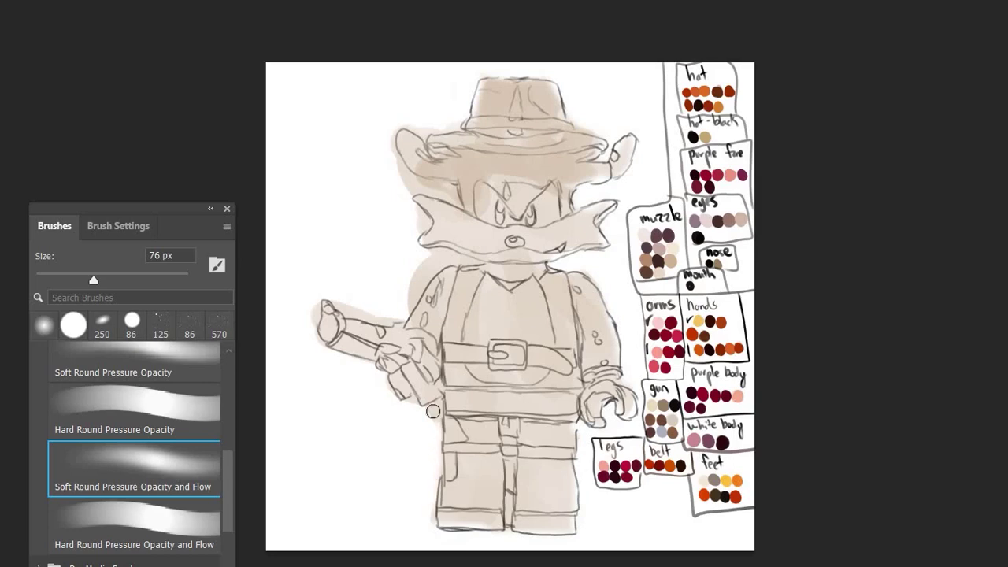
pyautogui.moveTo(378, 308)
pyautogui.mouseDown()
pyautogui.moveTo(310, 309)
pyautogui.moveTo(470, 257)
pyautogui.moveTo(398, 178)
pyautogui.moveTo(456, 195)
pyautogui.moveTo(420, 187)
pyautogui.mouseUp()
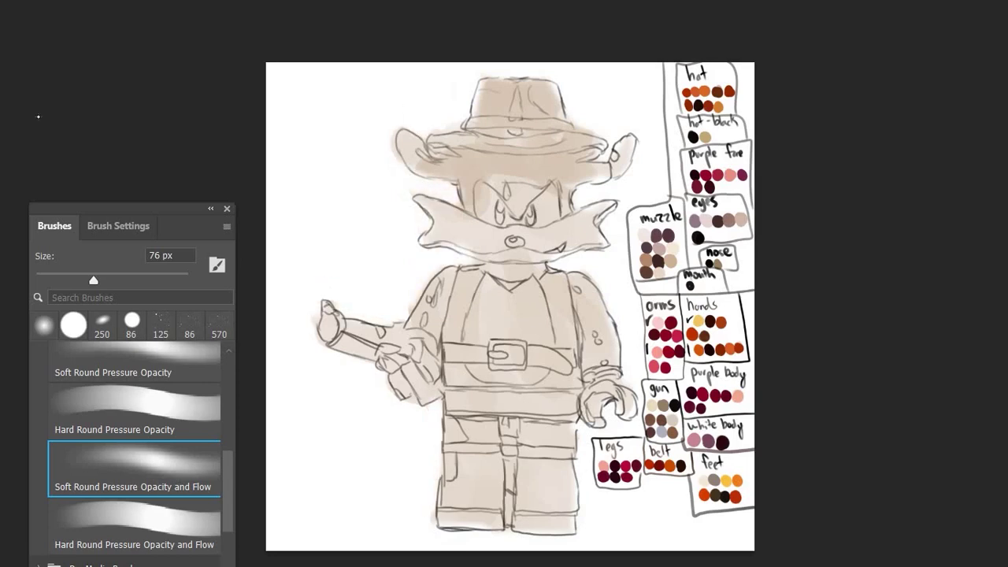
pyautogui.scroll(1, 492, 77)
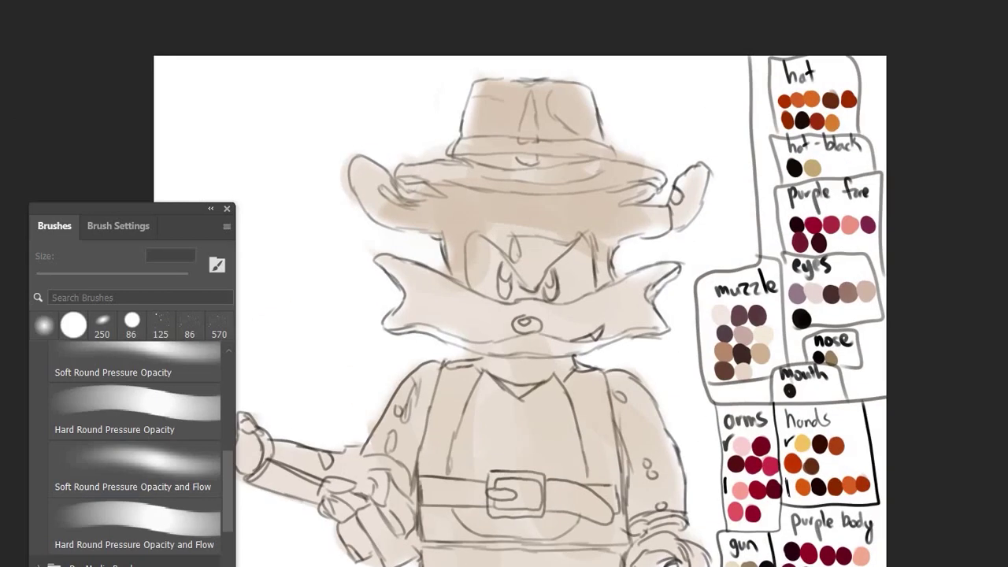
# Zoomed in, paint an orange stroke and tan accent on the hat front, plus a dark grey band.
pyautogui.click(567, 263)
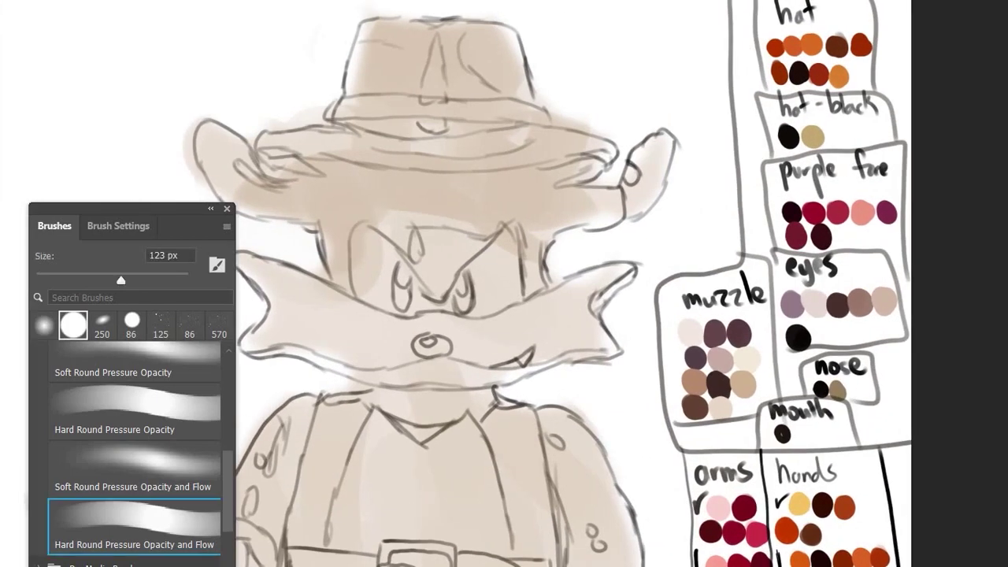
pyautogui.press('i')
pyautogui.scroll(3, 997, 123)
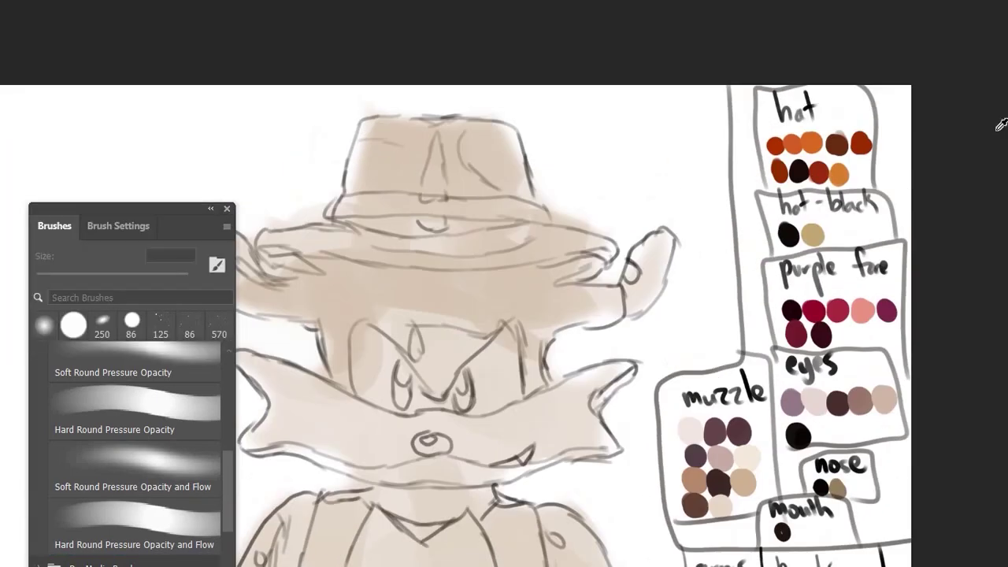
pyautogui.click(146, 520)
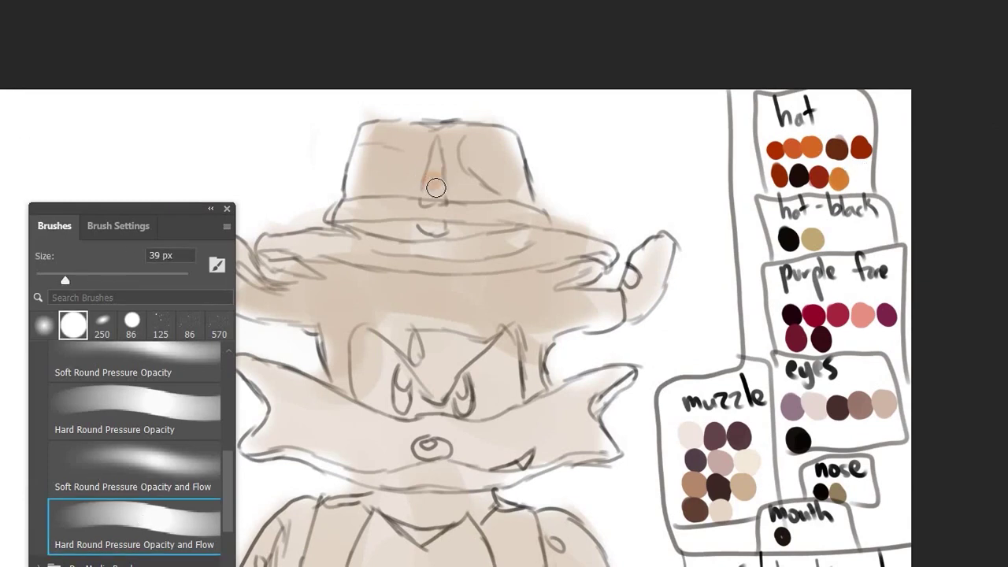
pyautogui.moveTo(435, 187)
pyautogui.mouseDown()
pyautogui.moveTo(435, 169)
pyautogui.moveTo(435, 225)
pyautogui.moveTo(440, 141)
pyautogui.mouseUp()
pyautogui.press('[')
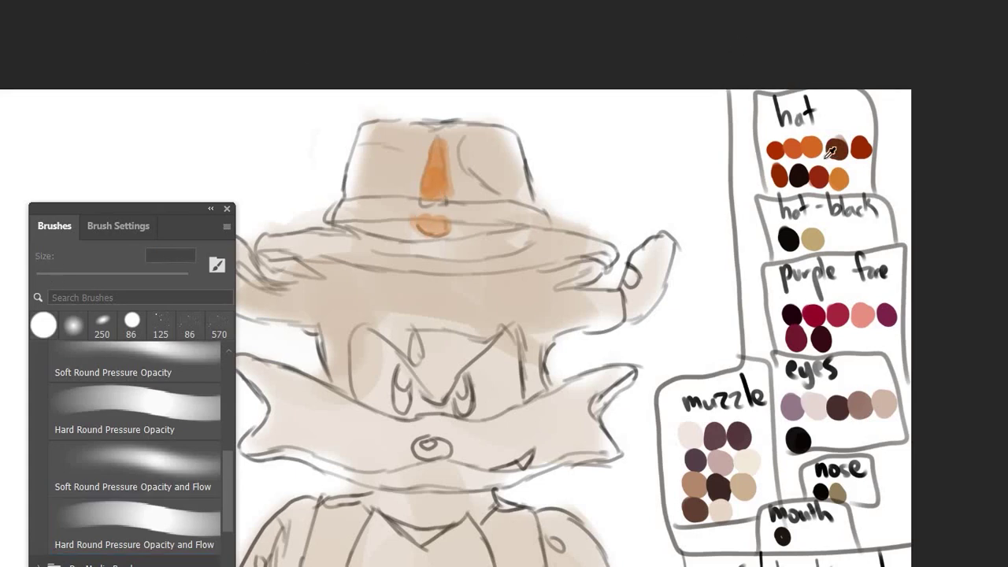
pyautogui.moveTo(410, 201); pyautogui.dragTo(423, 202)
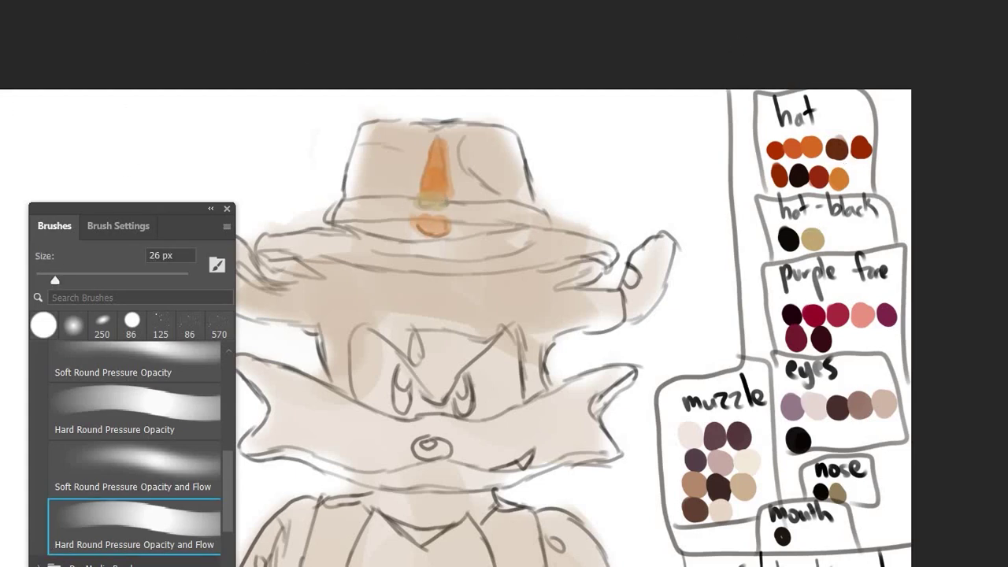
pyautogui.moveTo(339, 211); pyautogui.dragTo(429, 219)
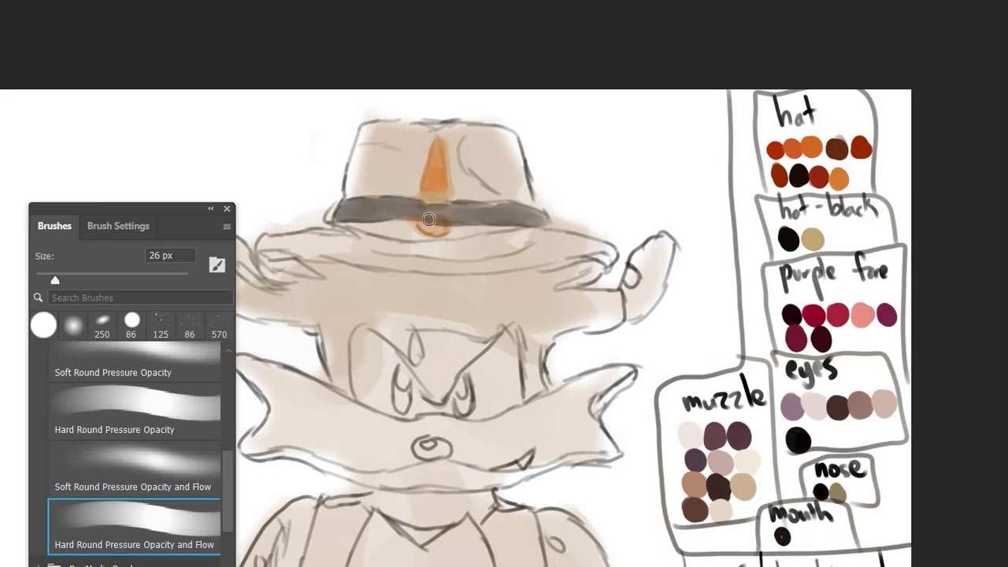
pyautogui.moveTo(429, 218); pyautogui.dragTo(551, 222)
# Save, then fill the hat's upper right and right half with sampled swatch reds.
pyautogui.hotkey('alt', 'f')
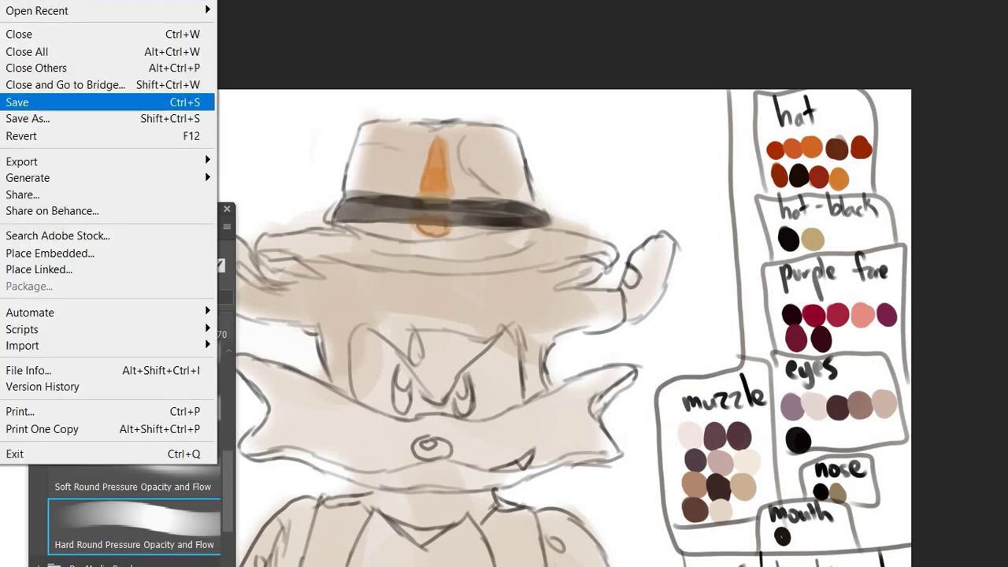
pyautogui.click(17, 102)
pyautogui.keyDown('alt'); pyautogui.click(820, 165); pyautogui.keyUp('alt')
pyautogui.moveTo(467, 129)
pyautogui.mouseDown()
pyautogui.moveTo(496, 167)
pyautogui.moveTo(469, 134)
pyautogui.moveTo(488, 169)
pyautogui.moveTo(512, 157)
pyautogui.moveTo(523, 165)
pyautogui.mouseUp()
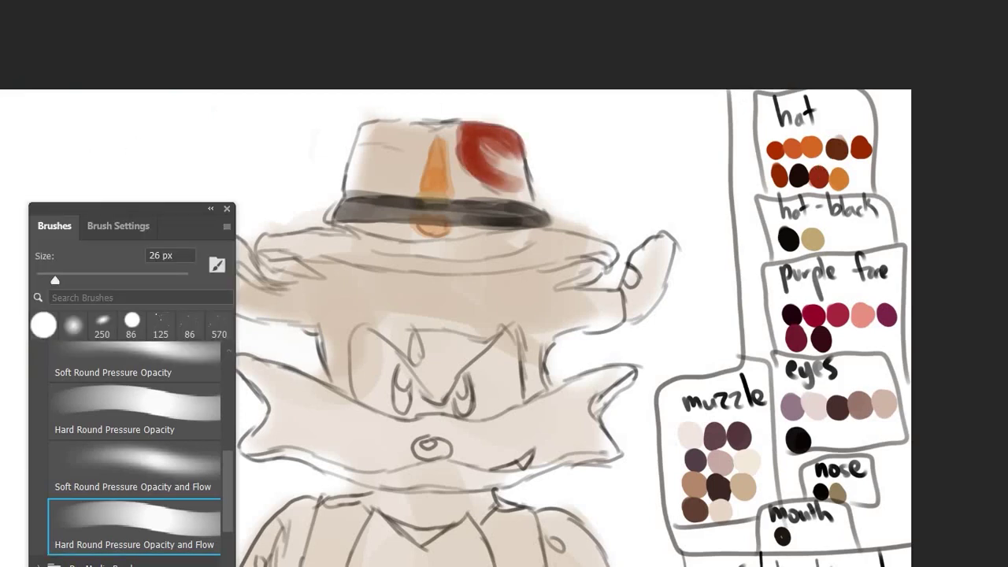
pyautogui.keyDown('alt'); pyautogui.click(819, 174); pyautogui.keyUp('alt')
pyautogui.moveTo(504, 201)
pyautogui.mouseDown()
pyautogui.moveTo(496, 189)
pyautogui.moveTo(523, 150)
pyautogui.moveTo(461, 193)
pyautogui.mouseUp()
pyautogui.moveTo(472, 150)
pyautogui.mouseDown()
pyautogui.moveTo(452, 189)
pyautogui.moveTo(441, 157)
pyautogui.moveTo(528, 197)
pyautogui.mouseUp()
# Paint red-orange along the top and front of the hat, then save.
pyautogui.press('alt')
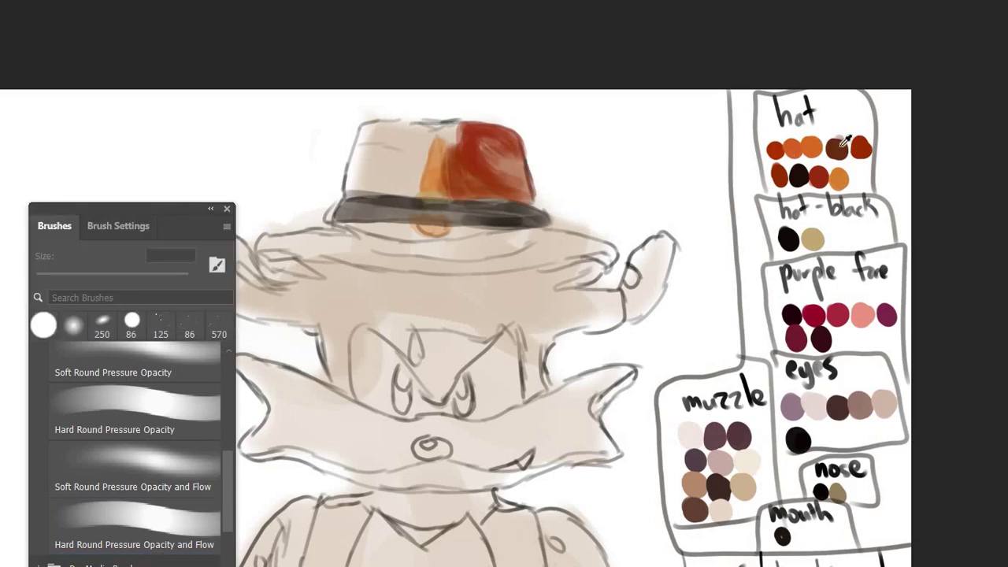
pyautogui.moveTo(440, 140); pyautogui.dragTo(449, 130)
pyautogui.moveTo(370, 129)
pyautogui.mouseDown()
pyautogui.moveTo(465, 126)
pyautogui.moveTo(367, 130)
pyautogui.moveTo(390, 147)
pyautogui.moveTo(358, 130)
pyautogui.moveTo(464, 149)
pyautogui.mouseUp()
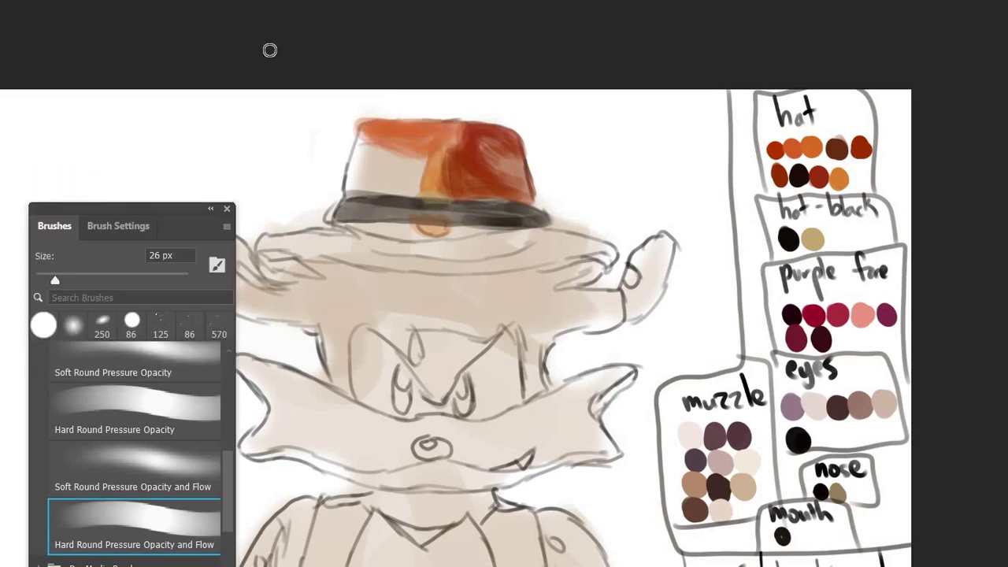
pyautogui.press('alt')
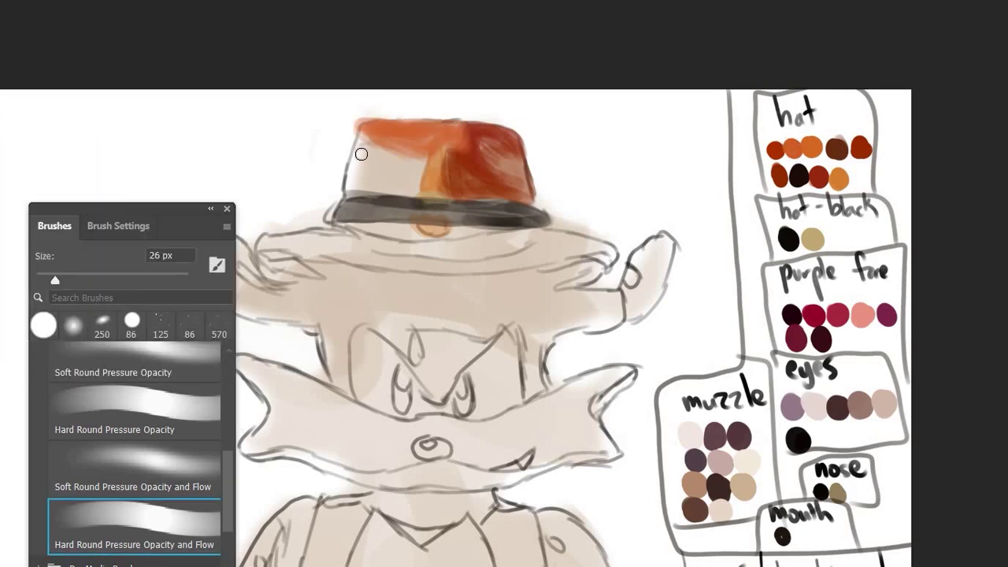
pyautogui.moveTo(356, 130)
pyautogui.mouseDown()
pyautogui.moveTo(386, 189)
pyautogui.moveTo(425, 196)
pyautogui.moveTo(354, 156)
pyautogui.moveTo(402, 197)
pyautogui.moveTo(429, 185)
pyautogui.mouseUp()
pyautogui.click(38, 102)
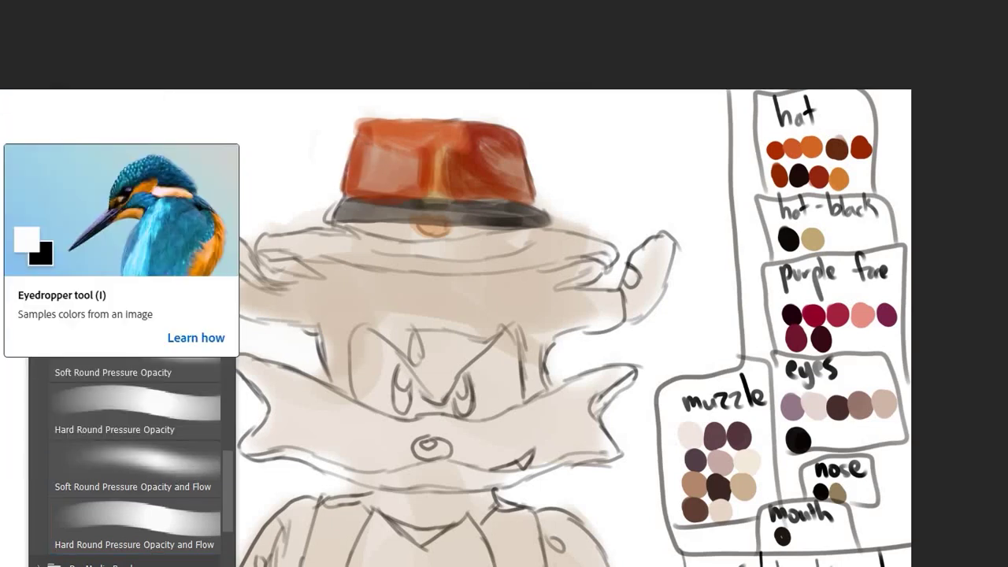
pyautogui.keyDown('alt'); pyautogui.click(778, 173); pyautogui.keyUp('alt')
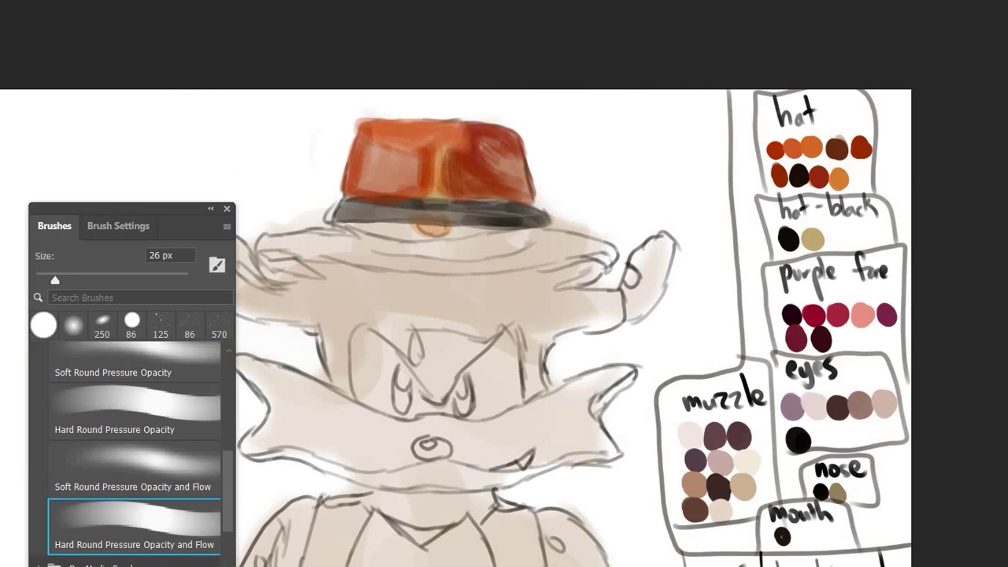
# Paint the left brim dark brown under red-orange, and cover the right brim orange.
pyautogui.moveTo(264, 253); pyautogui.dragTo(374, 264)
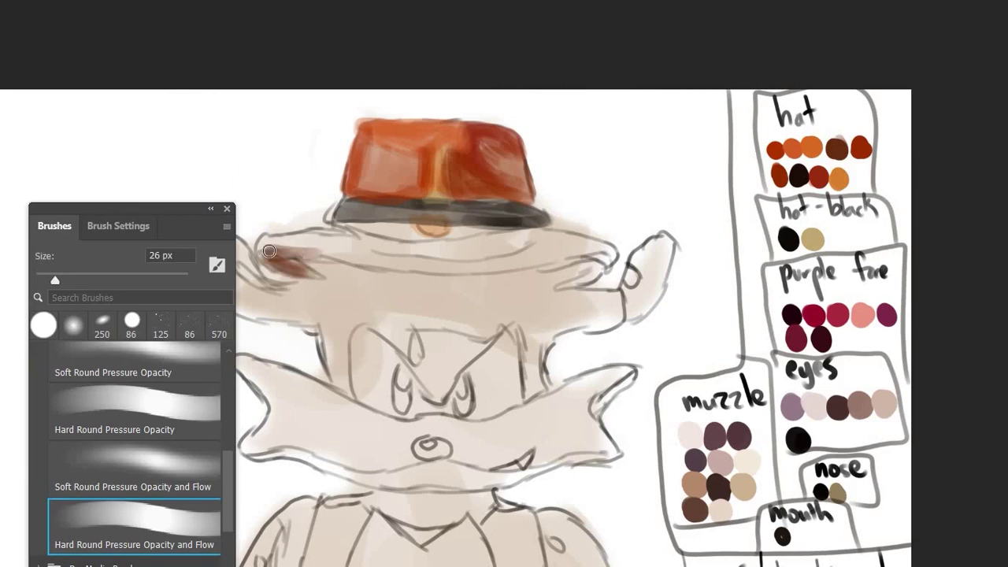
pyautogui.moveTo(260, 252); pyautogui.dragTo(378, 266)
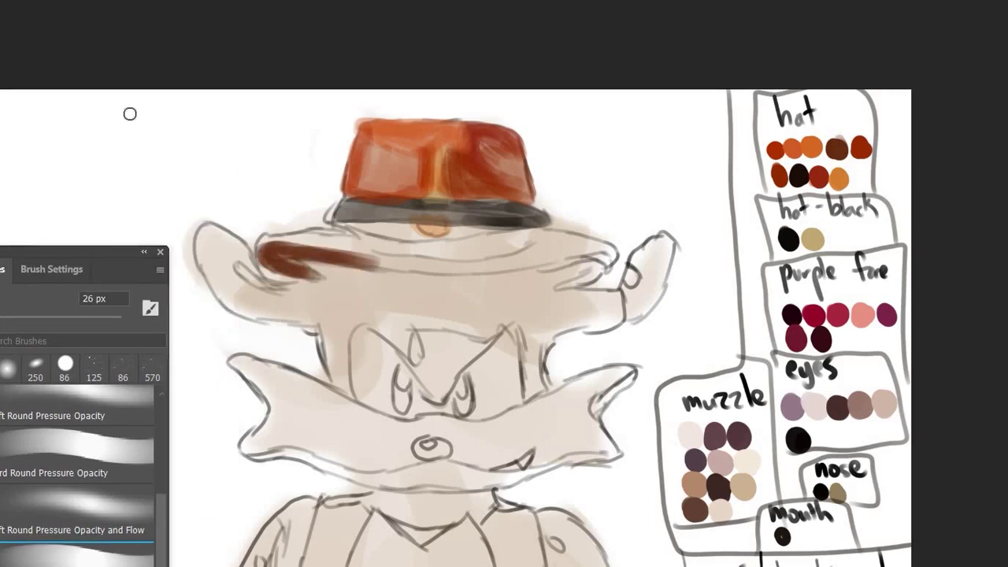
pyautogui.keyDown('alt'); pyautogui.click(841, 172); pyautogui.keyUp('alt')
pyautogui.moveTo(261, 252); pyautogui.dragTo(332, 258)
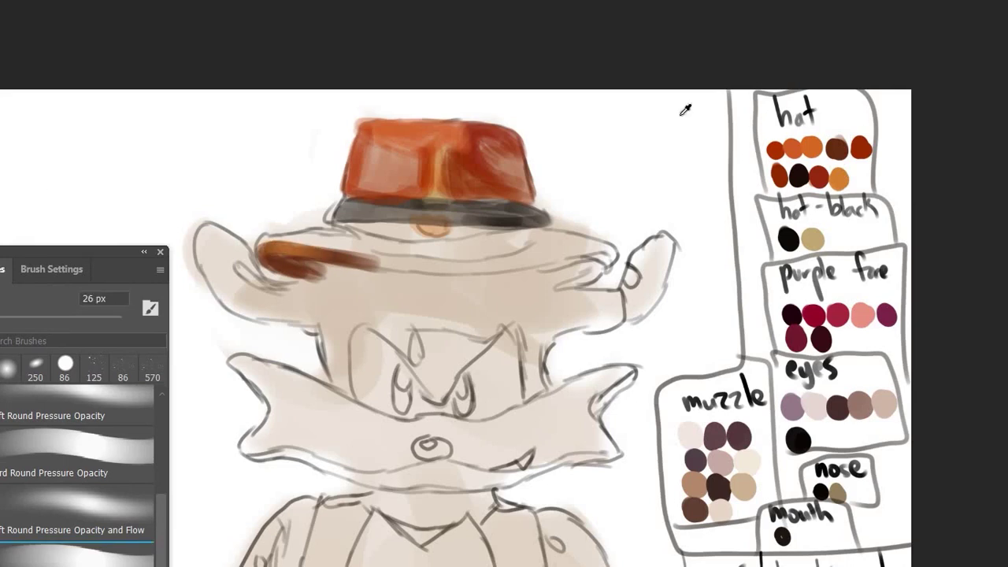
pyautogui.moveTo(260, 246); pyautogui.dragTo(350, 240)
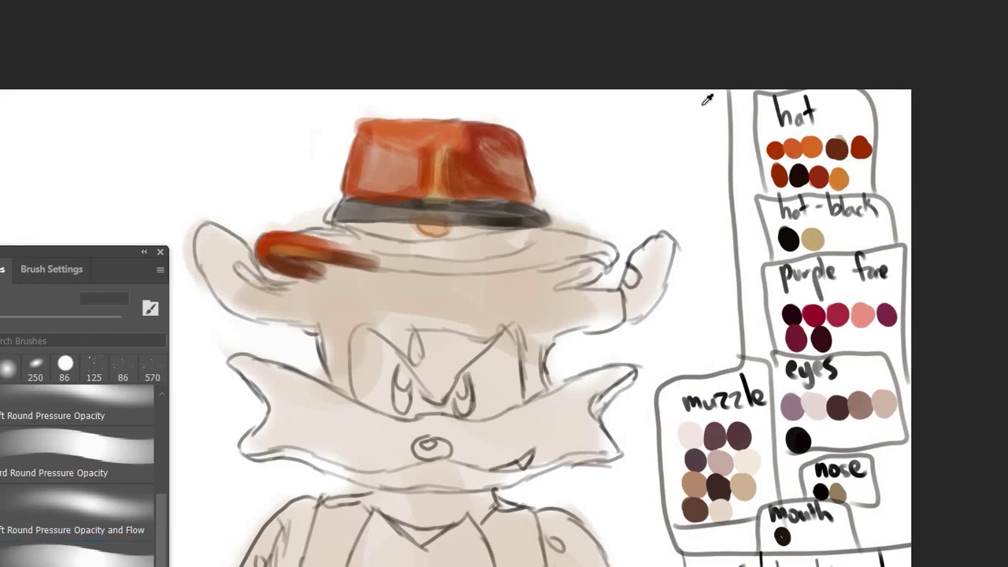
pyautogui.moveTo(315, 239)
pyautogui.mouseDown()
pyautogui.moveTo(468, 260)
pyautogui.moveTo(369, 255)
pyautogui.moveTo(315, 233)
pyautogui.mouseUp()
pyautogui.moveTo(454, 251)
pyautogui.mouseDown()
pyautogui.moveTo(551, 236)
pyautogui.moveTo(566, 260)
pyautogui.mouseUp()
pyautogui.moveTo(504, 244); pyautogui.dragTo(550, 253)
# Dismiss the spot healing error, repaint the whole brim lighter orange, and save.
pyautogui.press('alt')
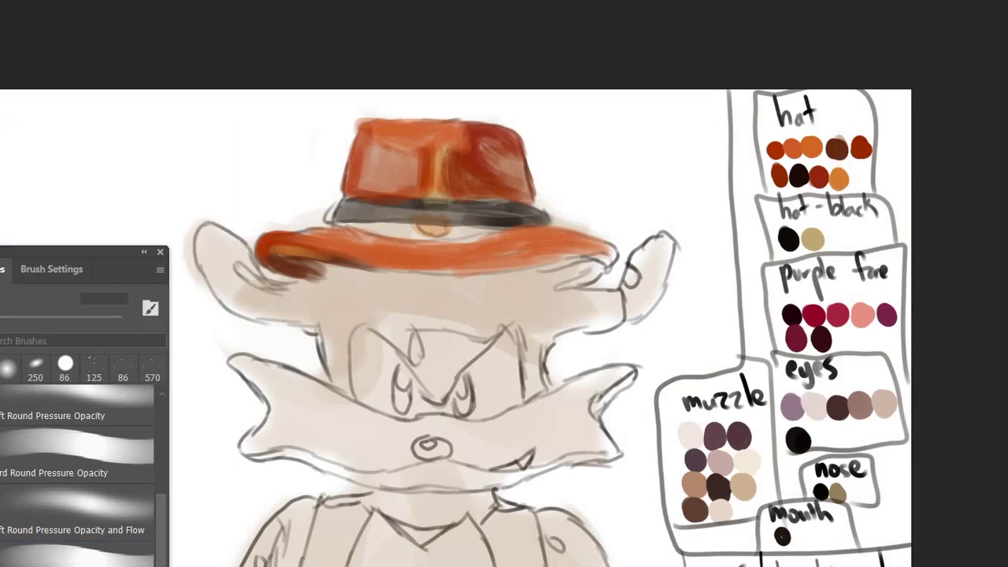
pyautogui.click(270, 178)
pyautogui.press('Return')
pyautogui.moveTo(342, 246)
pyautogui.mouseDown()
pyautogui.moveTo(425, 255)
pyautogui.moveTo(551, 233)
pyautogui.moveTo(618, 250)
pyautogui.mouseUp()
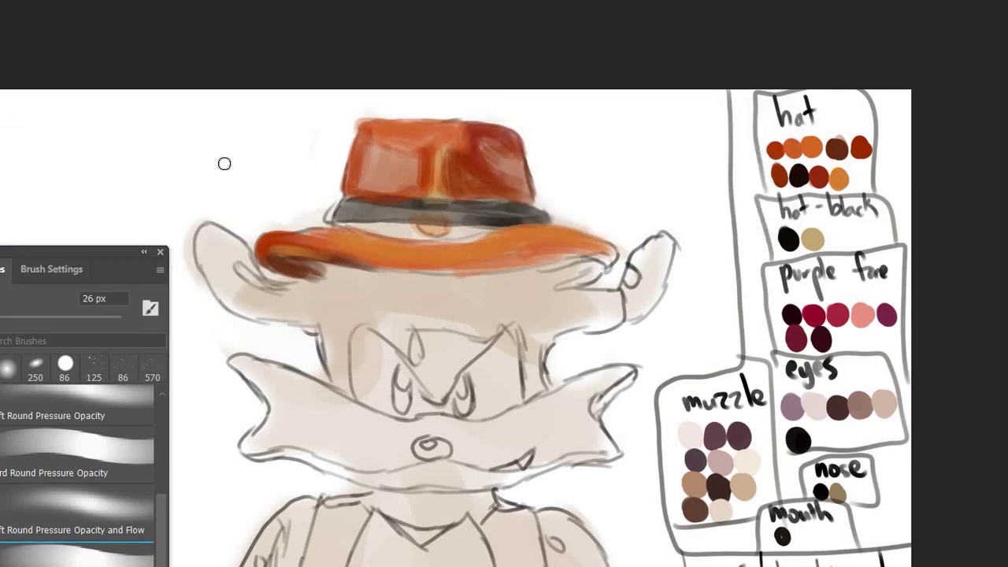
pyautogui.hotkey('ctrl', 's')
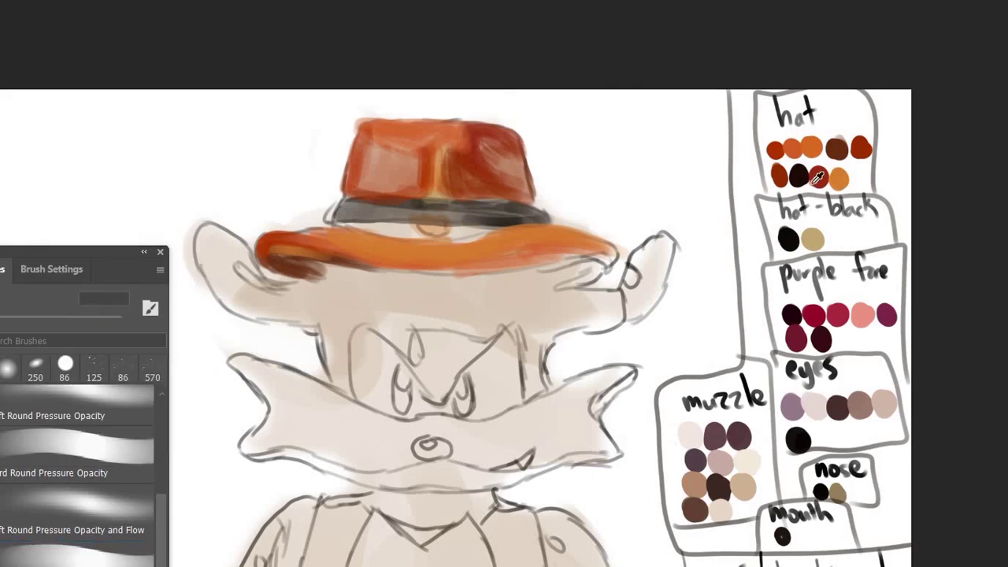
# Shade the right brim dark brown and the brim underside orange-brown.
pyautogui.moveTo(565, 256)
pyautogui.mouseDown()
pyautogui.moveTo(600, 280)
pyautogui.moveTo(619, 251)
pyautogui.mouseUp()
pyautogui.moveTo(520, 260)
pyautogui.mouseDown()
pyautogui.moveTo(583, 268)
pyautogui.moveTo(602, 283)
pyautogui.moveTo(620, 248)
pyautogui.mouseUp()
pyautogui.moveTo(562, 259)
pyautogui.mouseDown()
pyautogui.moveTo(589, 276)
pyautogui.moveTo(555, 259)
pyautogui.mouseUp()
pyautogui.press('alt')
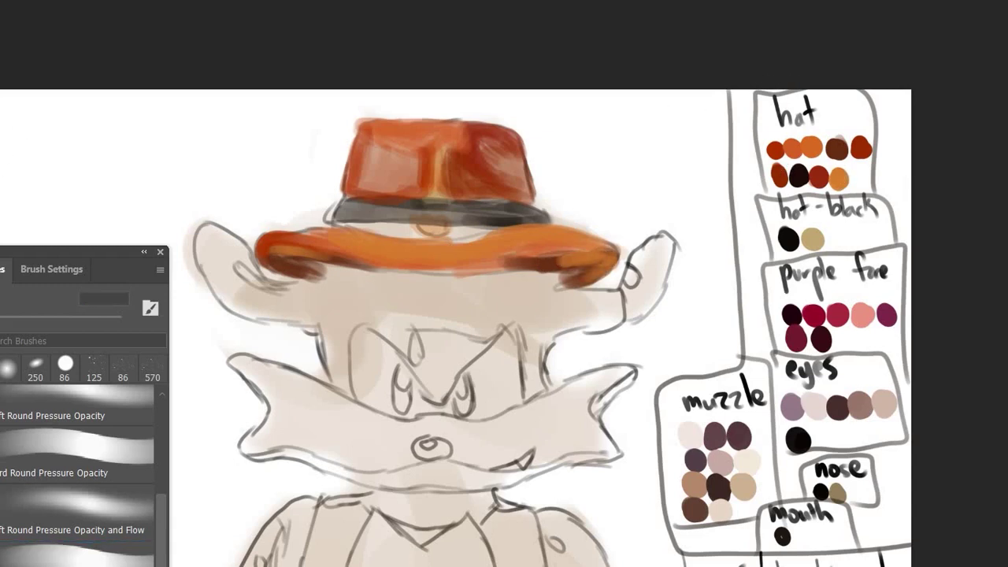
pyautogui.moveTo(340, 263)
pyautogui.mouseDown()
pyautogui.moveTo(535, 272)
pyautogui.moveTo(614, 245)
pyautogui.moveTo(331, 260)
pyautogui.mouseUp()
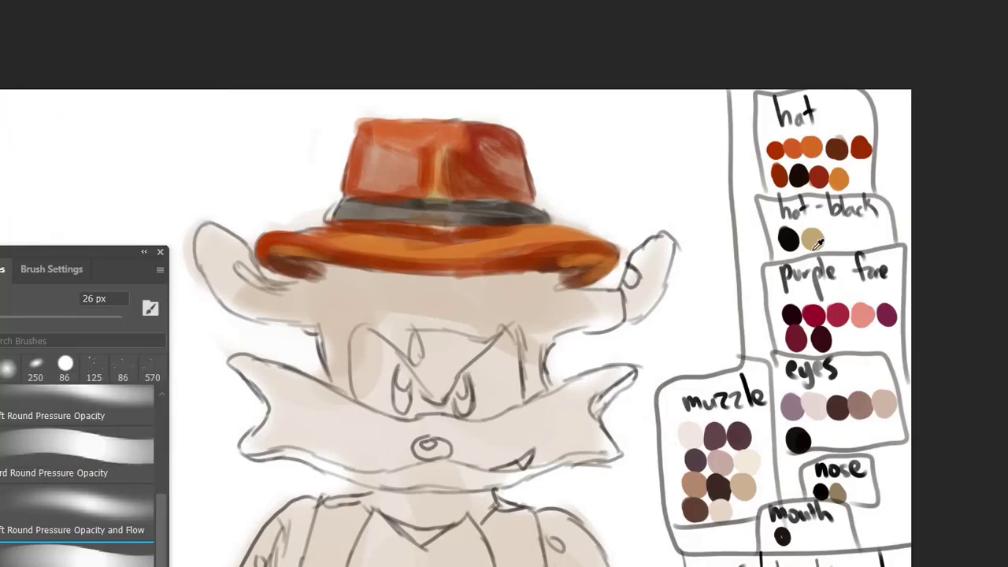
# Paint dark purple hair under the brim, with strands hanging down both sides of the face.
pyautogui.press('i')
pyautogui.press('b')
pyautogui.moveTo(387, 296)
pyautogui.mouseDown()
pyautogui.moveTo(410, 331)
pyautogui.moveTo(493, 335)
pyautogui.mouseUp()
pyautogui.moveTo(338, 298); pyautogui.dragTo(507, 336)
pyautogui.moveTo(402, 281); pyautogui.dragTo(535, 313)
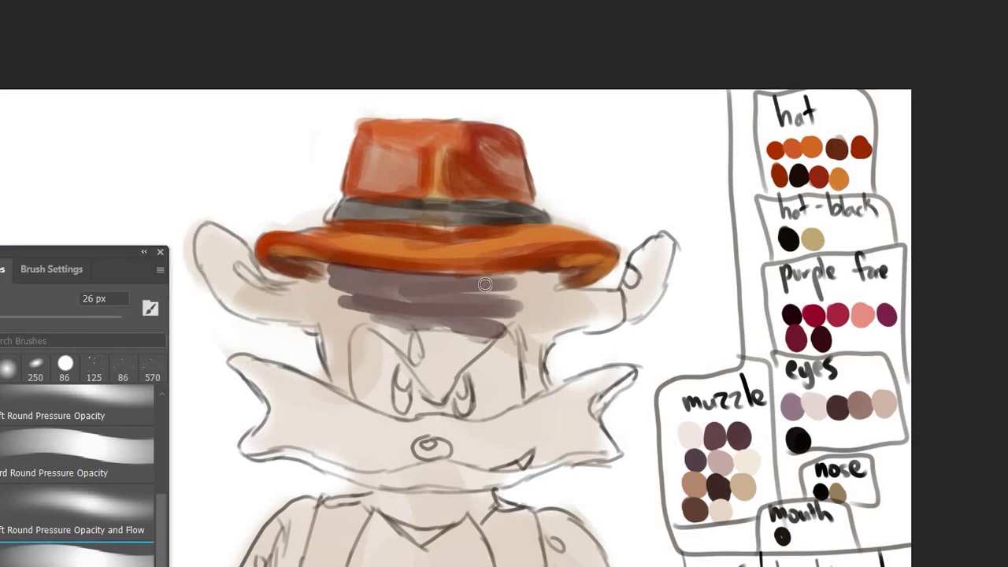
pyautogui.moveTo(473, 277); pyautogui.dragTo(559, 278)
pyautogui.moveTo(525, 314)
pyautogui.mouseDown()
pyautogui.moveTo(603, 298)
pyautogui.moveTo(622, 315)
pyautogui.moveTo(540, 276)
pyautogui.moveTo(315, 272)
pyautogui.mouseUp()
pyautogui.moveTo(516, 315)
pyautogui.mouseDown()
pyautogui.moveTo(529, 367)
pyautogui.moveTo(548, 376)
pyautogui.moveTo(349, 312)
pyautogui.moveTo(370, 287)
pyautogui.moveTo(259, 287)
pyautogui.mouseUp()
pyautogui.moveTo(322, 311); pyautogui.dragTo(331, 354)
pyautogui.moveTo(362, 307); pyautogui.dragTo(346, 355)
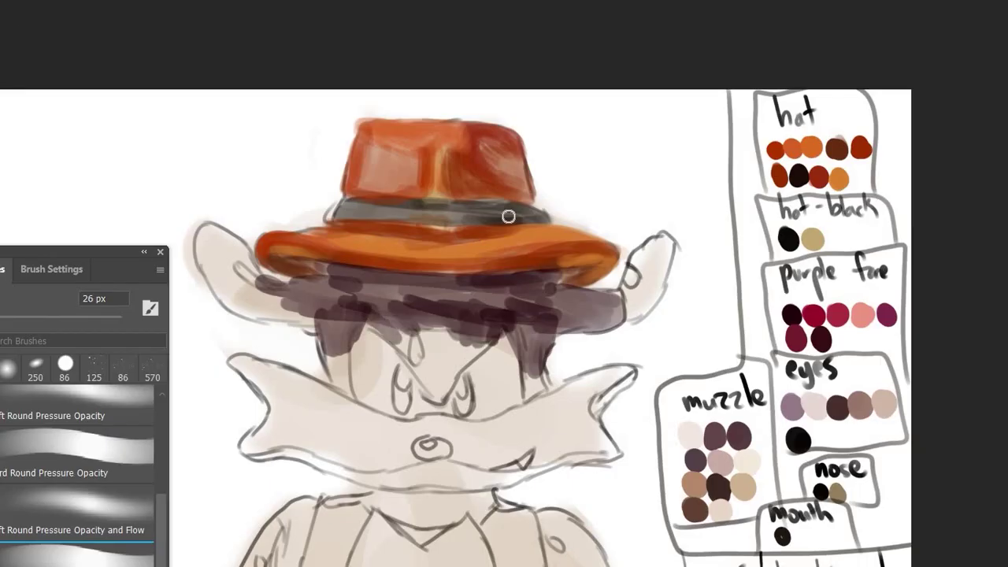
# Save, then paint the pink forelock below the hair, overlapping dark purple at its top.
pyautogui.hotkey('alt', 'f')
pyautogui.click(14, 106)
pyautogui.press('i')
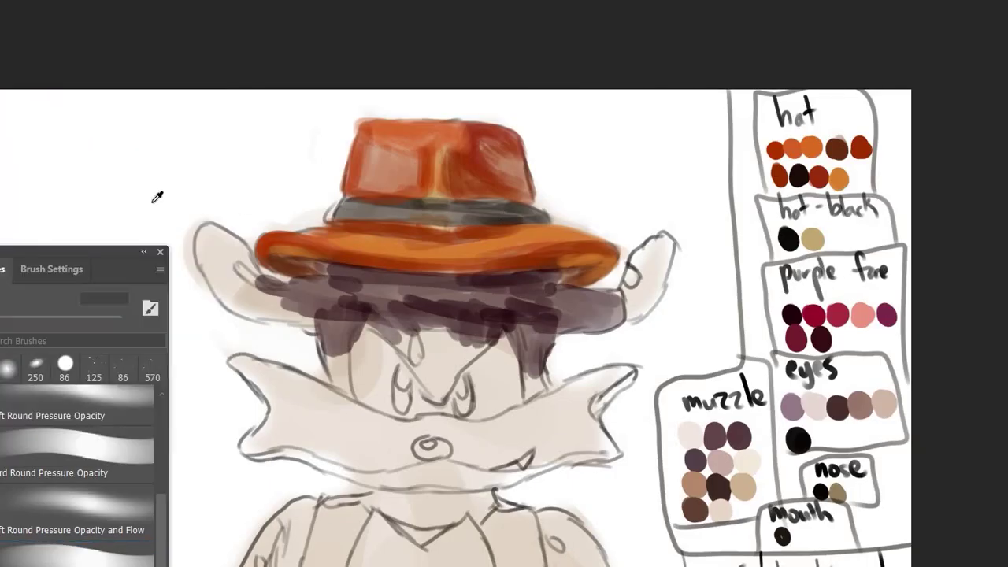
pyautogui.moveTo(424, 369)
pyautogui.mouseDown()
pyautogui.moveTo(444, 366)
pyautogui.moveTo(418, 389)
pyautogui.moveTo(398, 350)
pyautogui.moveTo(476, 362)
pyautogui.mouseUp()
pyautogui.moveTo(498, 326)
pyautogui.mouseDown()
pyautogui.moveTo(401, 356)
pyautogui.moveTo(422, 347)
pyautogui.moveTo(437, 371)
pyautogui.mouseUp()
pyautogui.press('b')
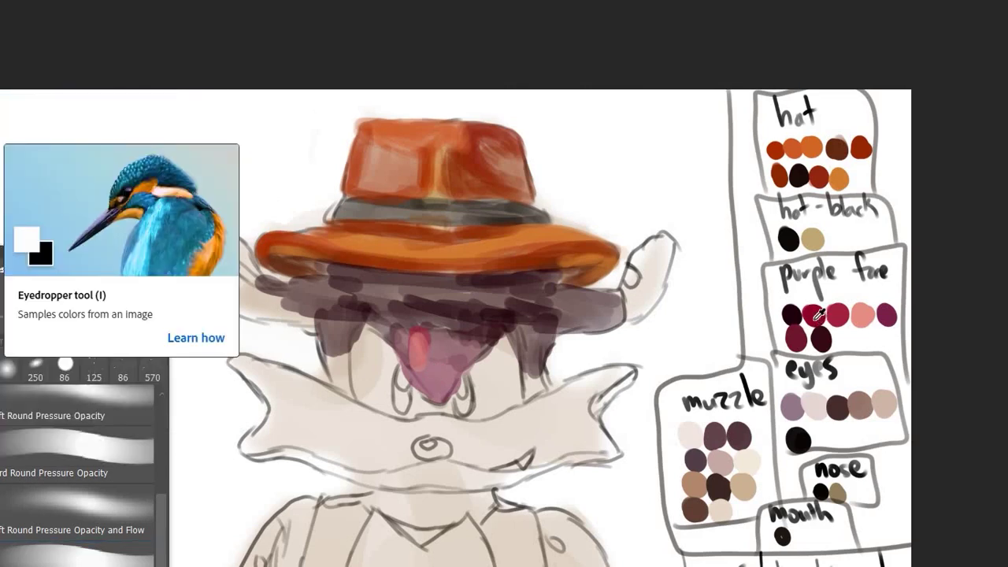
# Shade the pink forelock and the left hair strand in dark magenta.
pyautogui.press('i')
pyautogui.press('b')
pyautogui.moveTo(445, 338); pyautogui.dragTo(477, 358)
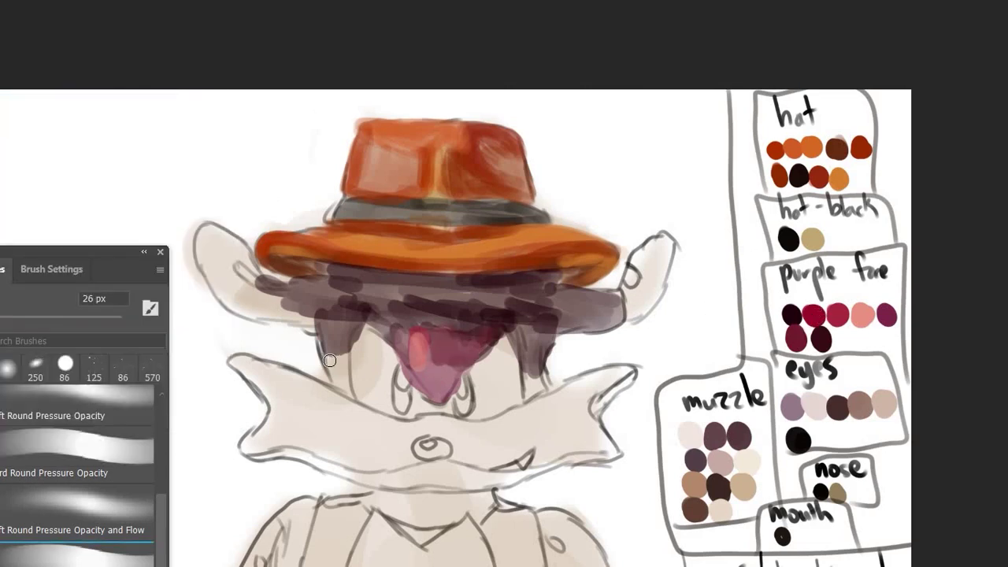
pyautogui.moveTo(334, 386)
pyautogui.mouseDown()
pyautogui.moveTo(339, 350)
pyautogui.moveTo(347, 397)
pyautogui.mouseUp()
pyautogui.moveTo(316, 325); pyautogui.dragTo(337, 389)
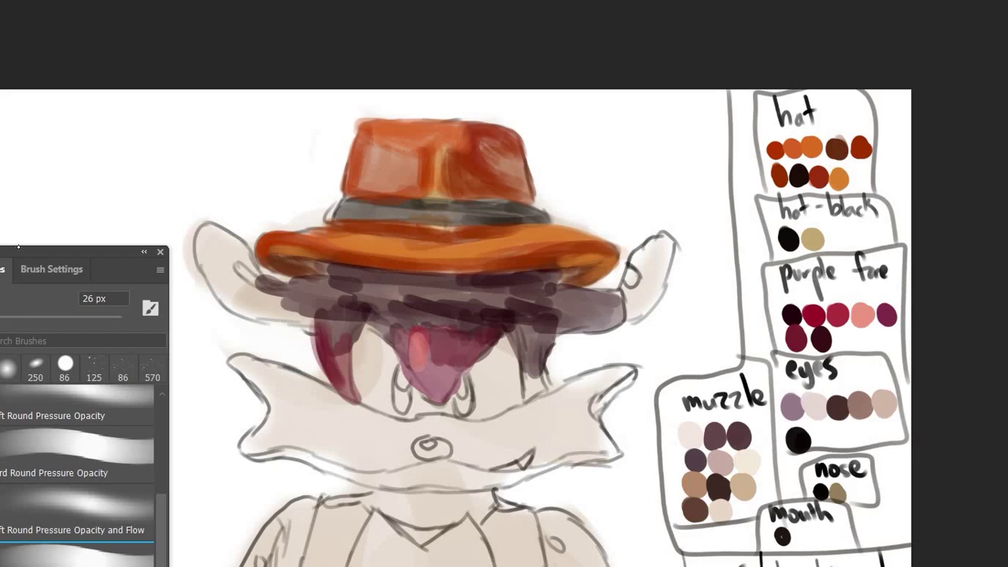
# Extend the right hair strand downward, then darken both strands with sampled hair colour.
pyautogui.keyDown('alt'); pyautogui.click(539, 355); pyautogui.keyUp('alt')
pyautogui.moveTo(529, 347)
pyautogui.mouseDown()
pyautogui.moveTo(537, 398)
pyautogui.moveTo(533, 379)
pyautogui.mouseUp()
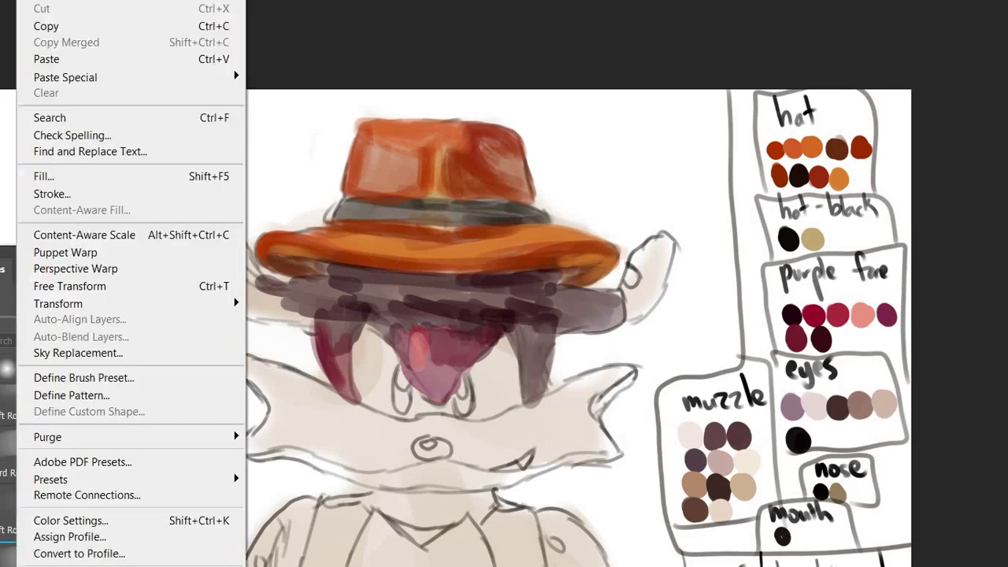
pyautogui.moveTo(525, 352)
pyautogui.mouseDown()
pyautogui.moveTo(531, 393)
pyautogui.moveTo(544, 404)
pyautogui.mouseUp()
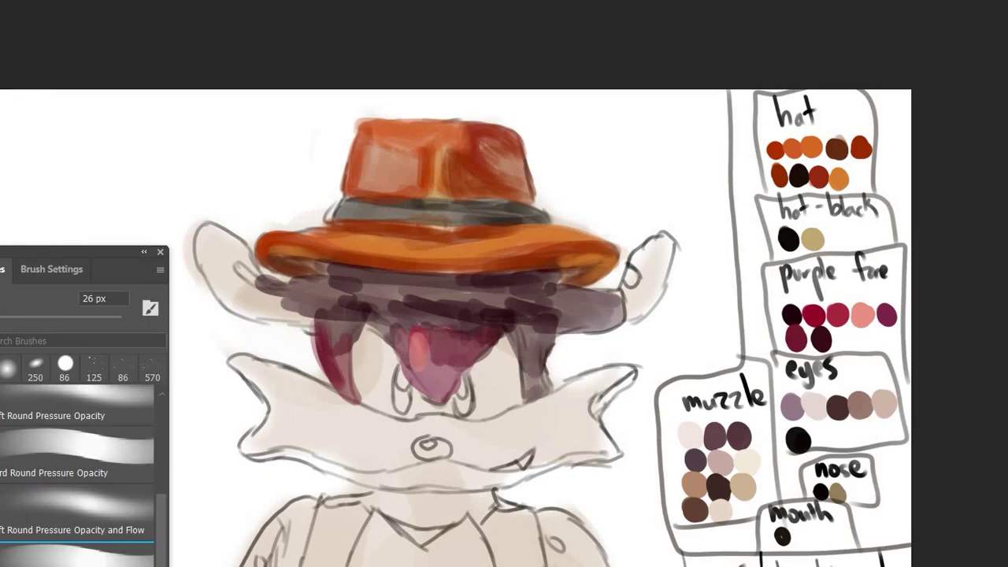
pyautogui.keyDown('alt'); pyautogui.click(319, 351); pyautogui.keyUp('alt')
pyautogui.moveTo(315, 326); pyautogui.dragTo(333, 379)
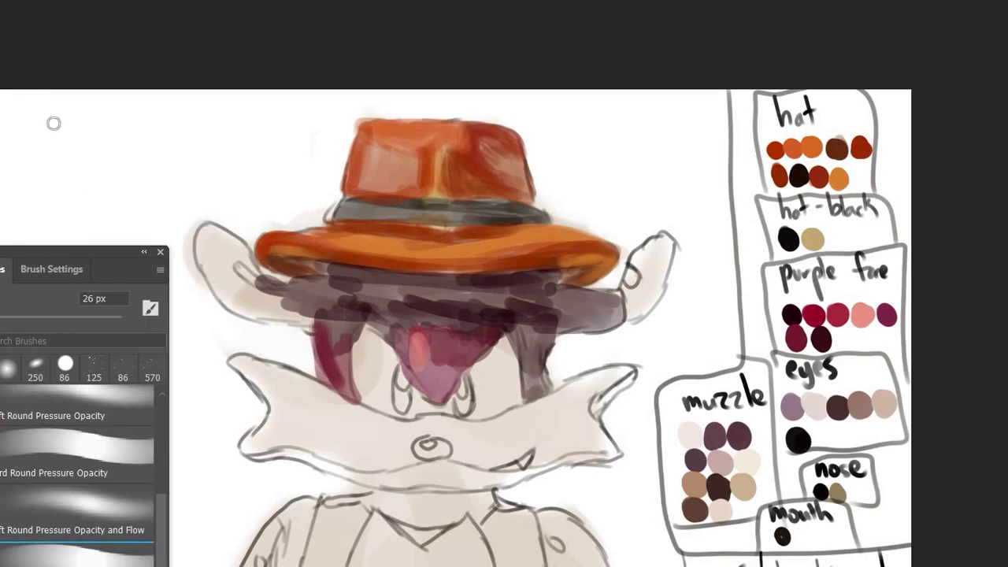
pyautogui.keyDown('alt'); pyautogui.click(544, 348); pyautogui.keyUp('alt')
pyautogui.moveTo(547, 345); pyautogui.dragTo(541, 382)
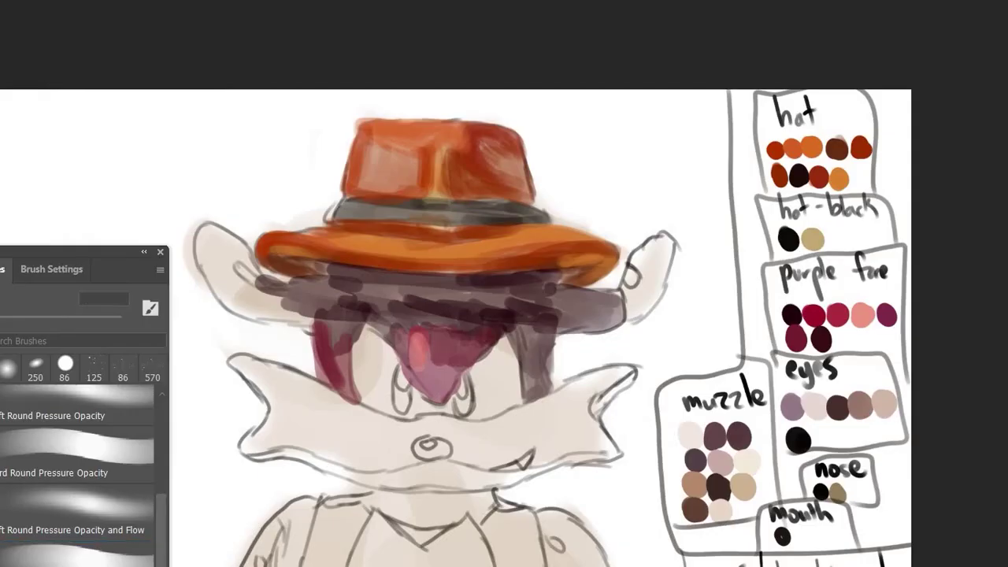
# With a 26 px soft pressure brush, paint the left ear pink and shade its lower part dark magenta.
pyautogui.click(71, 529)
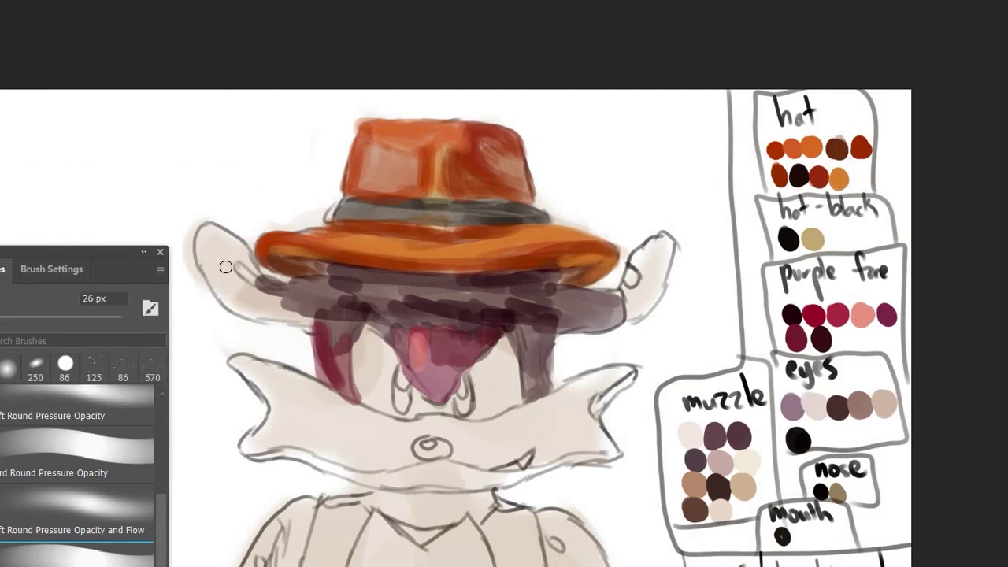
pyautogui.moveTo(225, 267)
pyautogui.mouseDown()
pyautogui.moveTo(211, 236)
pyautogui.moveTo(256, 276)
pyautogui.mouseUp()
pyautogui.moveTo(199, 232); pyautogui.dragTo(245, 285)
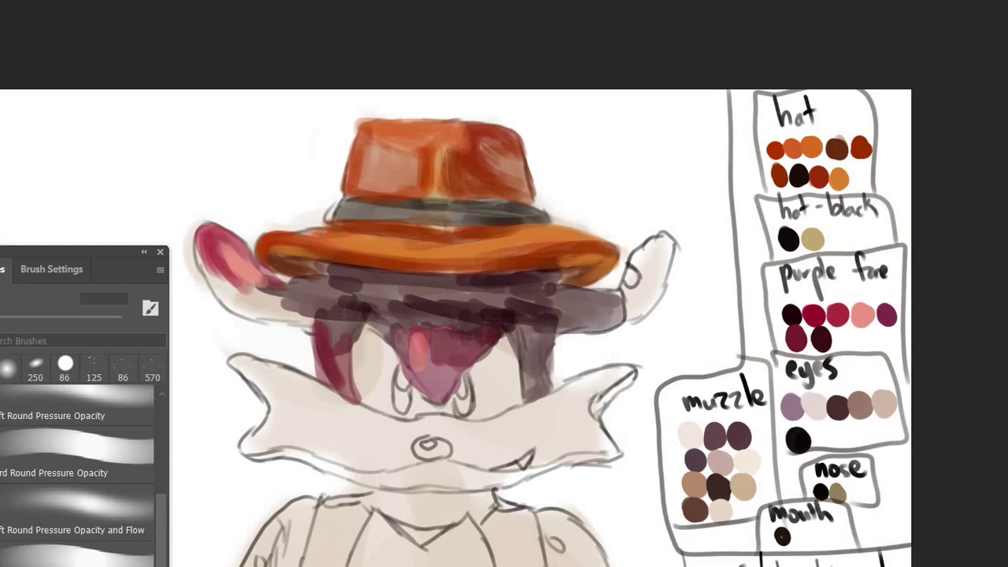
pyautogui.moveTo(220, 274)
pyautogui.mouseDown()
pyautogui.moveTo(271, 311)
pyautogui.moveTo(279, 306)
pyautogui.mouseUp()
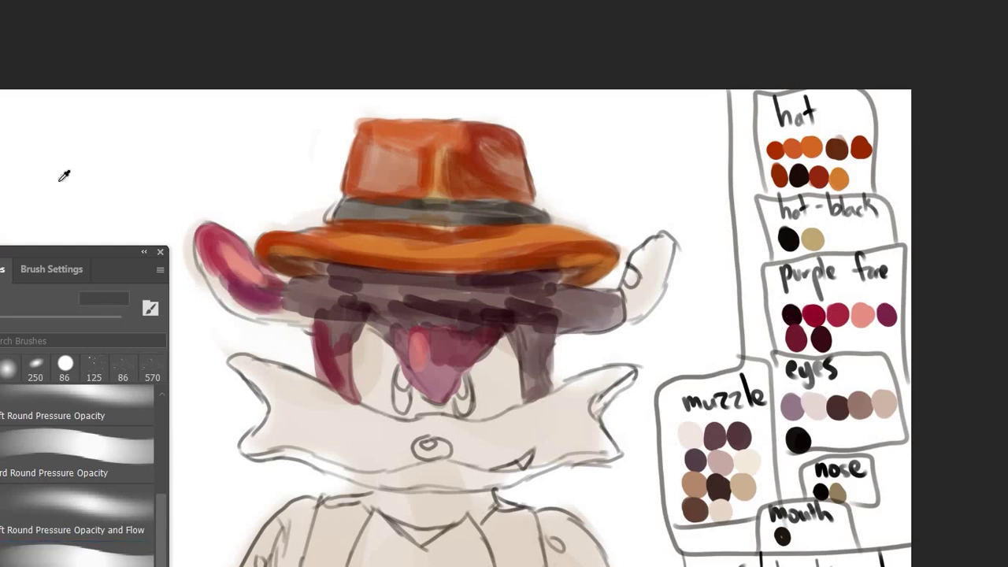
pyautogui.moveTo(200, 251); pyautogui.dragTo(283, 322)
pyautogui.moveTo(236, 299); pyautogui.dragTo(322, 319)
pyautogui.moveTo(193, 241)
pyautogui.mouseDown()
pyautogui.moveTo(320, 296)
pyautogui.moveTo(279, 308)
pyautogui.moveTo(350, 303)
pyautogui.mouseUp()
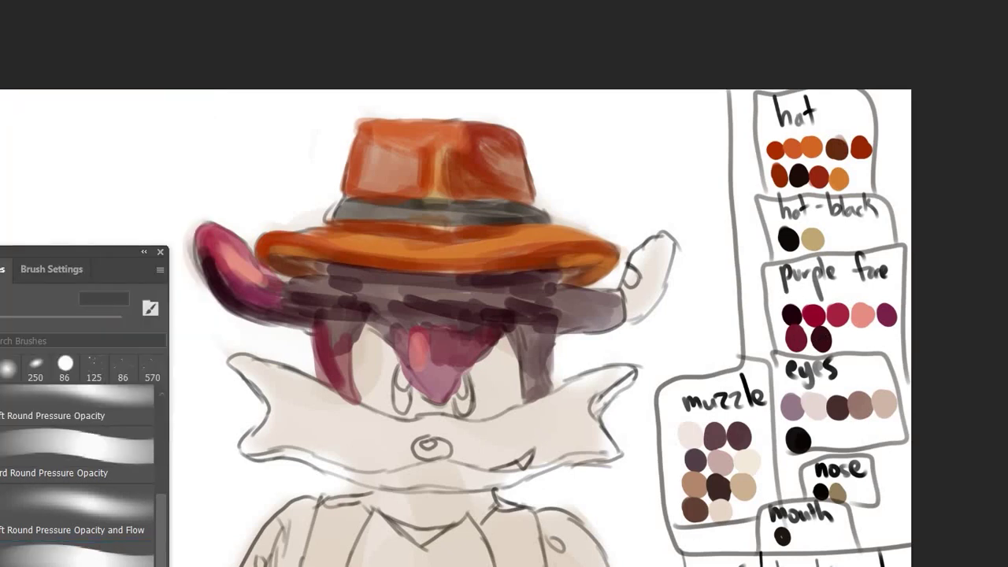
pyautogui.moveTo(263, 313); pyautogui.dragTo(237, 295)
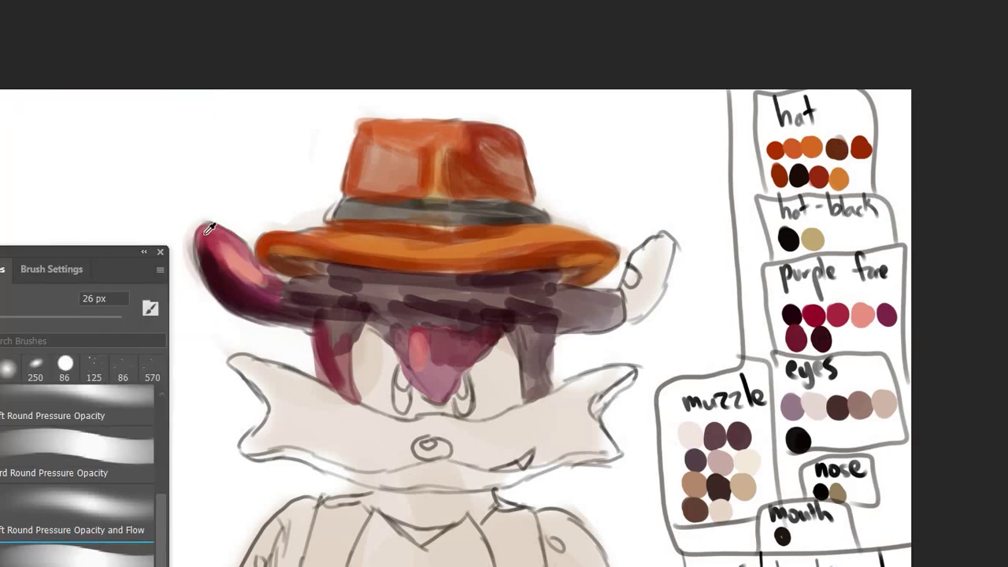
# Darken the left ear's edge and the hair under the brim, paint the right ear purple-pink, and save.
pyautogui.keyDown('alt'); pyautogui.click(208, 228); pyautogui.keyUp('alt')
pyautogui.moveTo(221, 281); pyautogui.dragTo(227, 281)
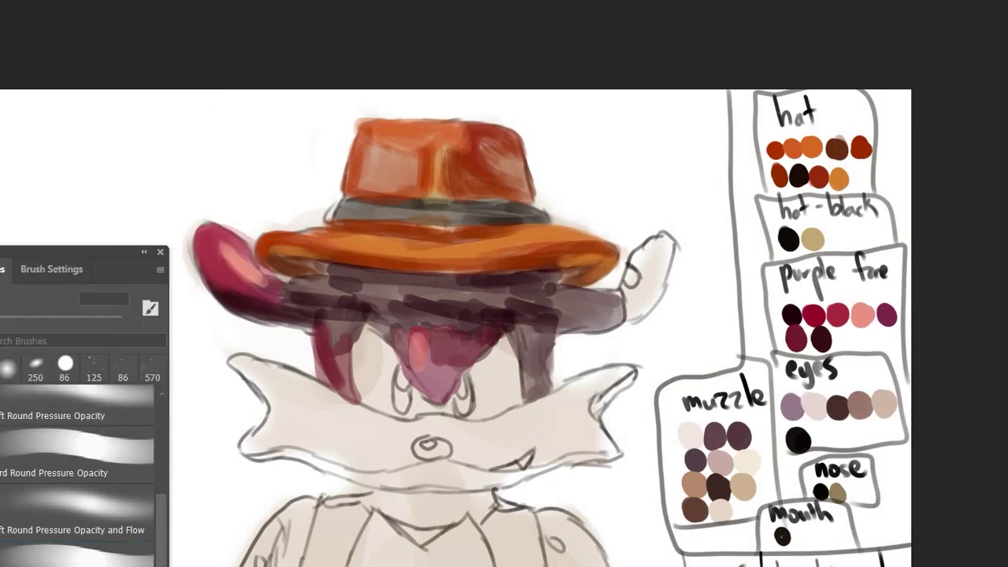
pyautogui.moveTo(349, 301)
pyautogui.mouseDown()
pyautogui.moveTo(310, 295)
pyautogui.moveTo(355, 283)
pyautogui.moveTo(393, 313)
pyautogui.mouseUp()
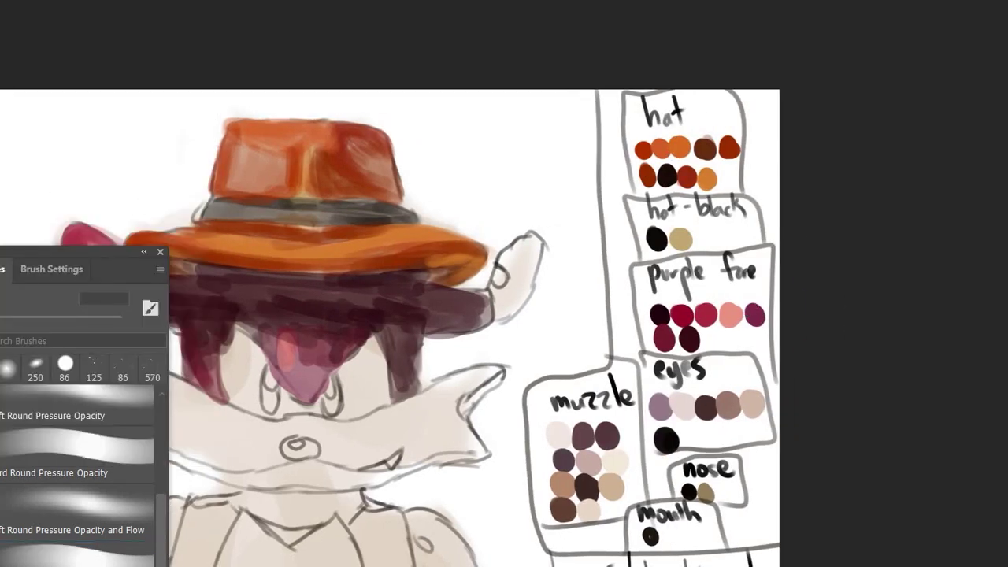
pyautogui.moveTo(523, 277)
pyautogui.mouseDown()
pyautogui.moveTo(490, 294)
pyautogui.moveTo(512, 295)
pyautogui.moveTo(523, 276)
pyautogui.moveTo(508, 311)
pyautogui.mouseUp()
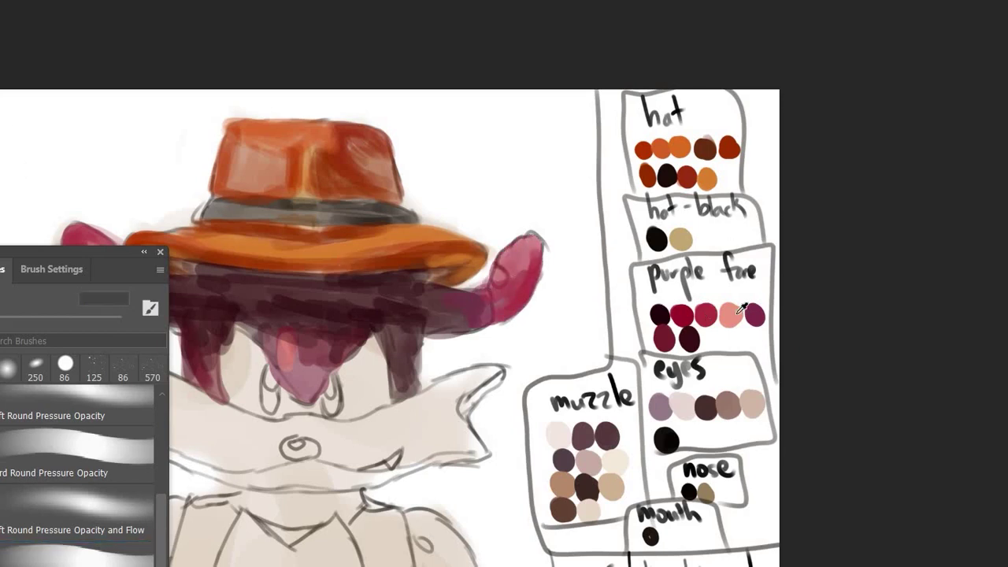
pyautogui.press('b')
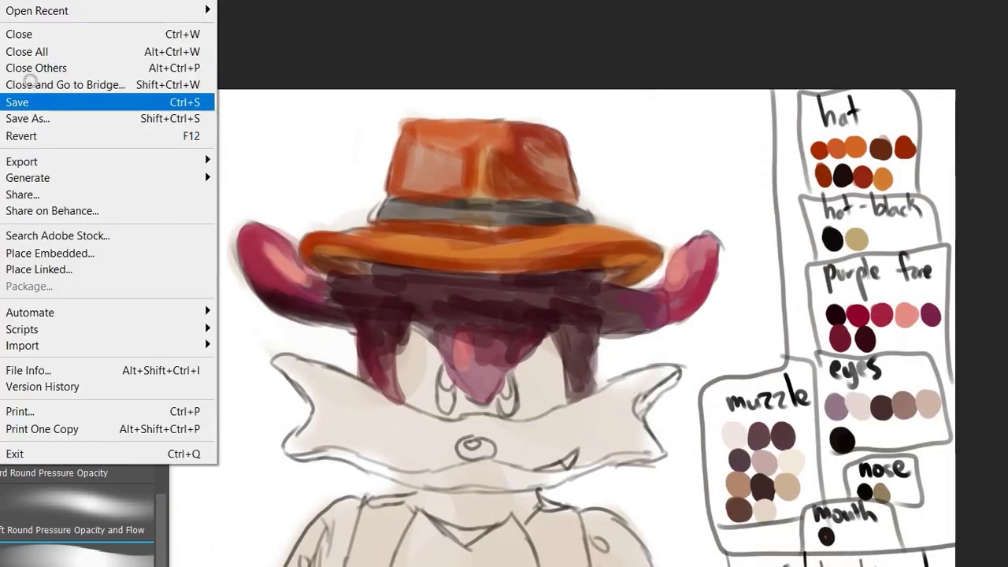
pyautogui.click(31, 101)
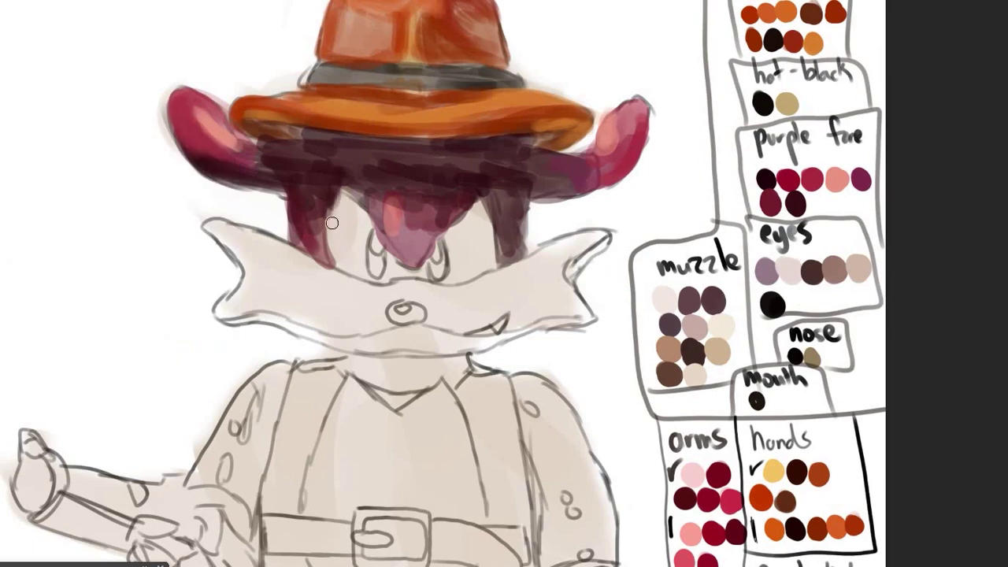
# Paint face colour over the hair left of the eye and shade it in lavender from the eyes palette.
pyautogui.moveTo(331, 223)
pyautogui.mouseDown()
pyautogui.moveTo(358, 260)
pyautogui.moveTo(397, 264)
pyautogui.mouseUp()
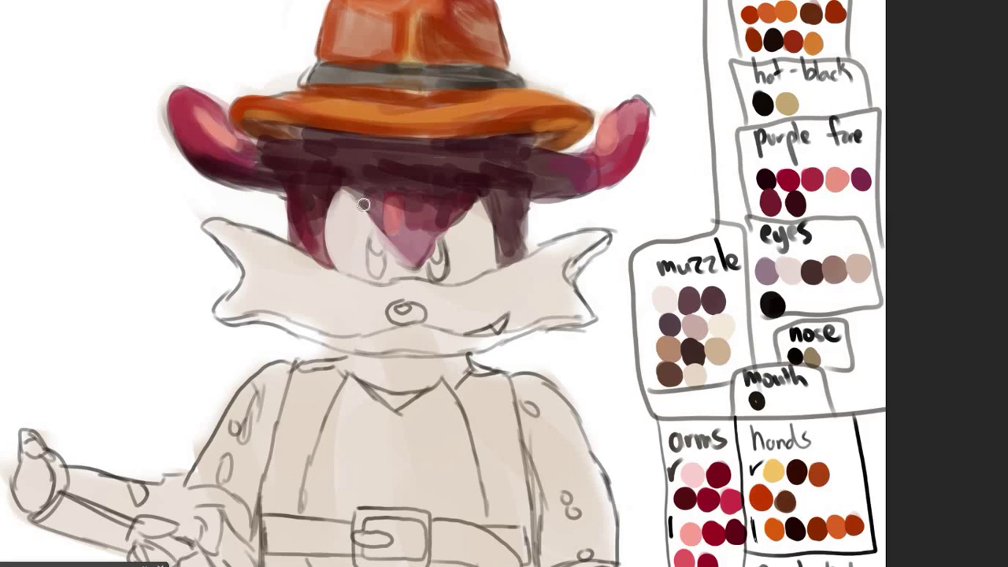
pyautogui.moveTo(364, 204); pyautogui.dragTo(367, 183)
pyautogui.click(766, 264)
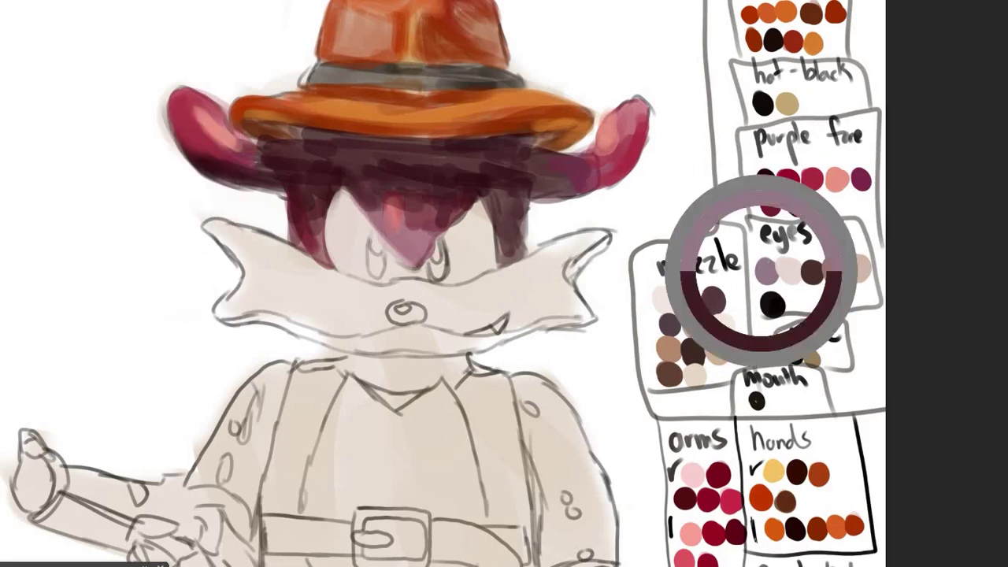
pyautogui.moveTo(349, 216)
pyautogui.mouseDown()
pyautogui.moveTo(364, 197)
pyautogui.moveTo(354, 195)
pyautogui.mouseUp()
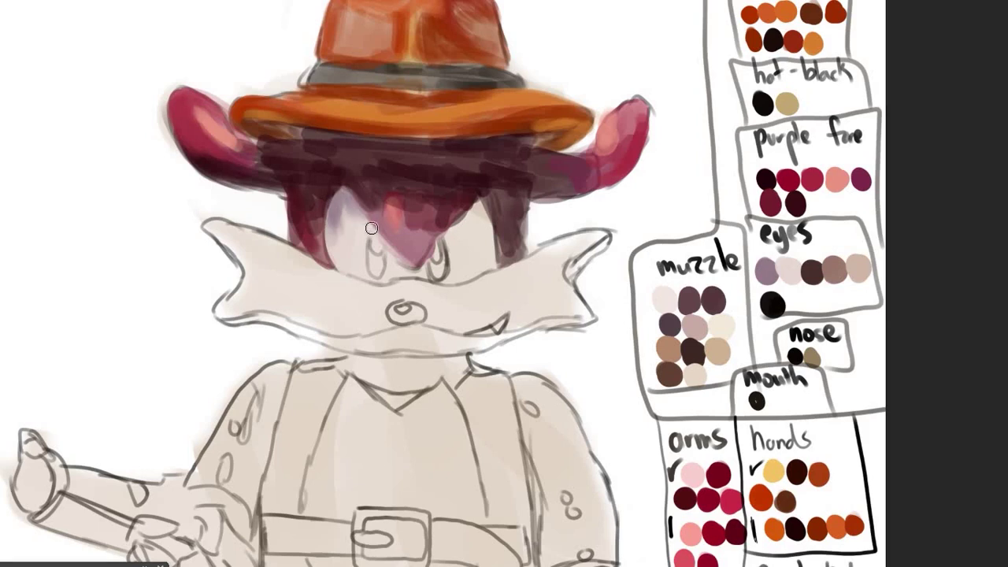
pyautogui.moveTo(347, 236); pyautogui.dragTo(370, 204)
# Add dark and brown tones to the right hair, then lavender-grey and light tan around the eye.
pyautogui.click(2, 167)
pyautogui.moveTo(488, 229)
pyautogui.mouseDown()
pyautogui.moveTo(480, 199)
pyautogui.moveTo(496, 241)
pyautogui.mouseUp()
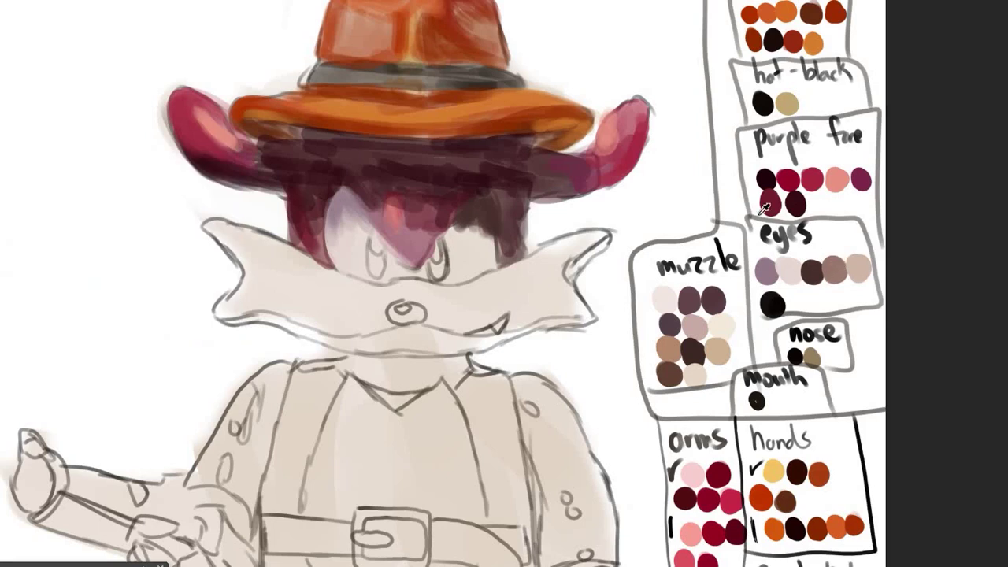
pyautogui.moveTo(489, 233); pyautogui.dragTo(482, 252)
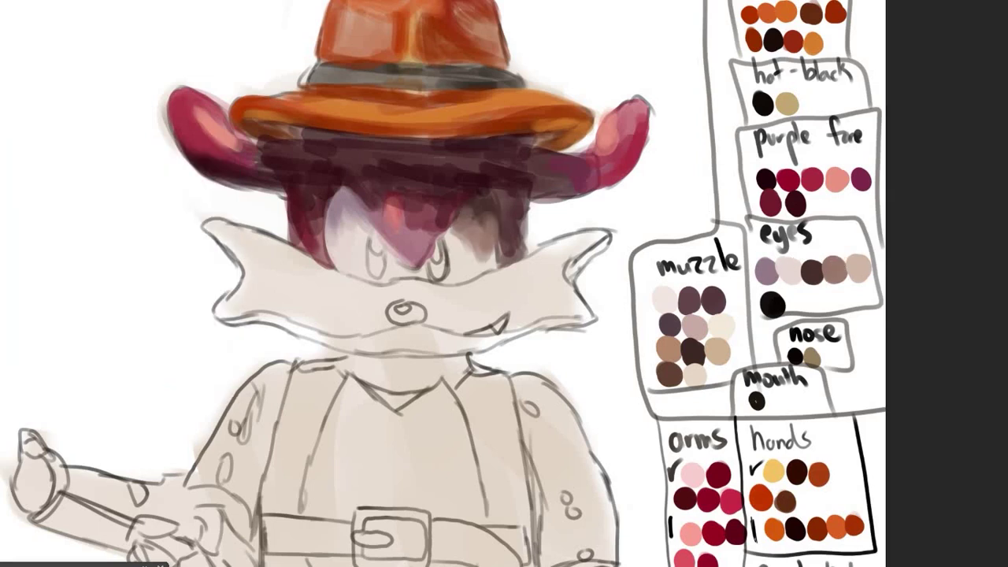
pyautogui.moveTo(453, 268); pyautogui.dragTo(492, 245)
pyautogui.click(785, 266)
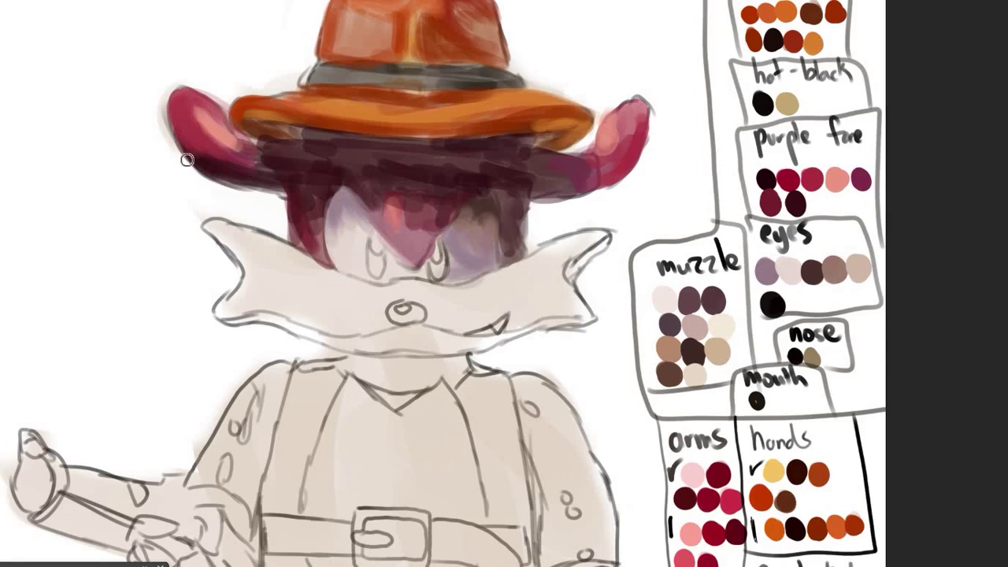
pyautogui.click(858, 263)
pyautogui.moveTo(452, 272)
pyautogui.mouseDown()
pyautogui.moveTo(460, 220)
pyautogui.moveTo(466, 263)
pyautogui.mouseUp()
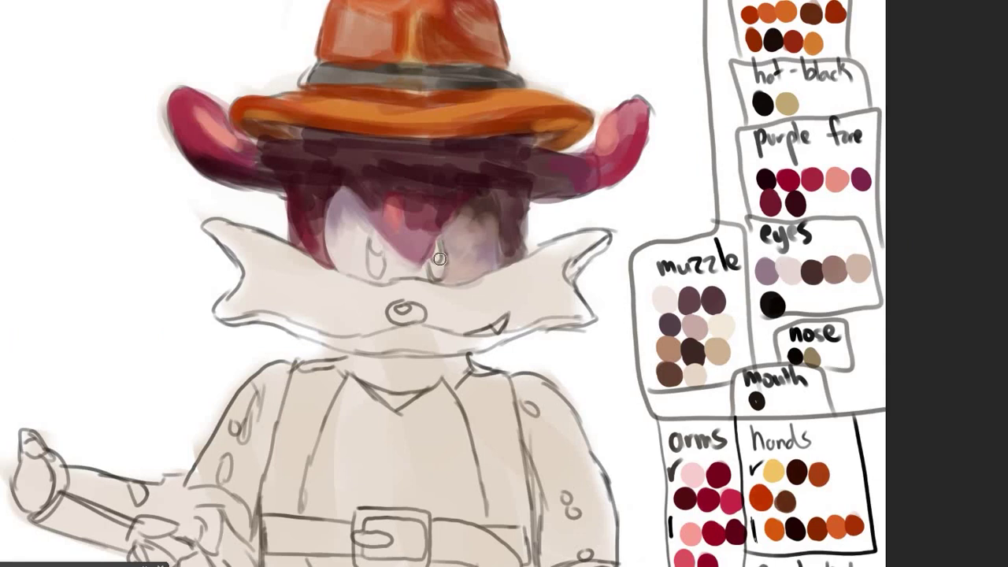
pyautogui.moveTo(471, 267); pyautogui.dragTo(441, 220)
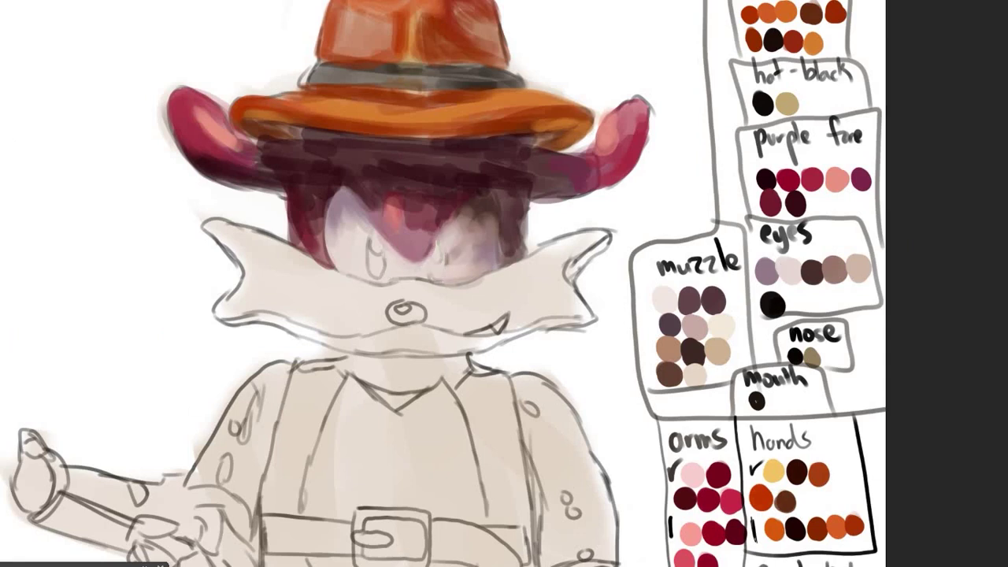
pyautogui.scroll(2, 450, 165)
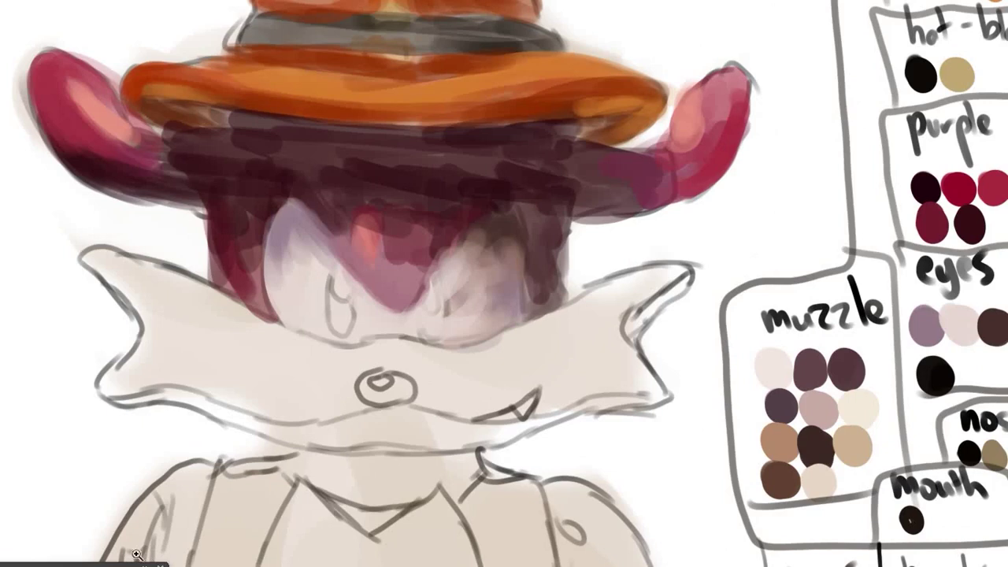
# Dock Brush Settings into the Brushes panel and select a Hard Round brush.
pyautogui.moveTo(86, 564); pyautogui.dragTo(86, 334)
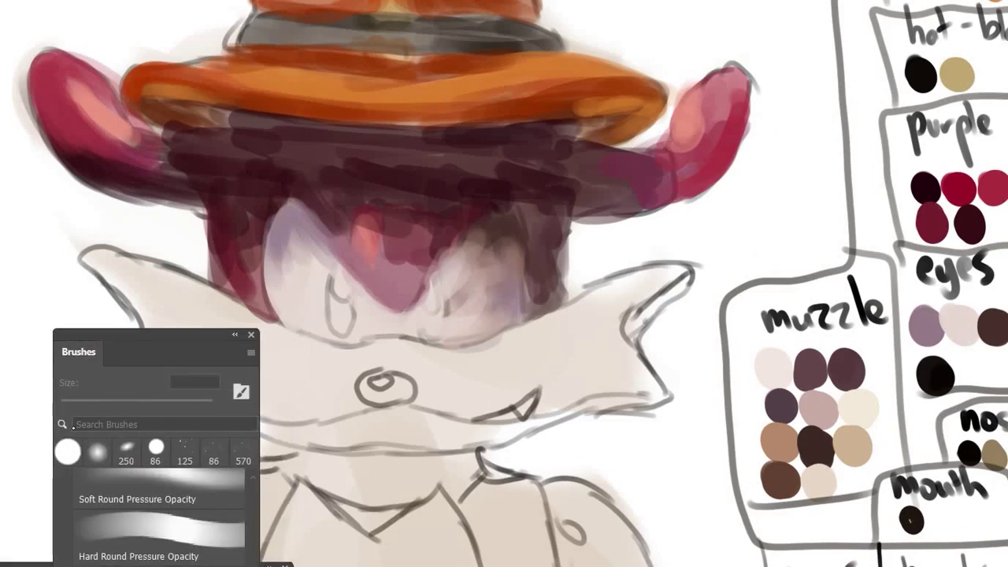
pyautogui.moveTo(23, 519)
pyautogui.mouseDown()
pyautogui.moveTo(135, 288)
pyautogui.moveTo(73, 443)
pyautogui.moveTo(156, 142)
pyautogui.moveTo(88, 545)
pyautogui.mouseUp()
pyautogui.click(189, 468)
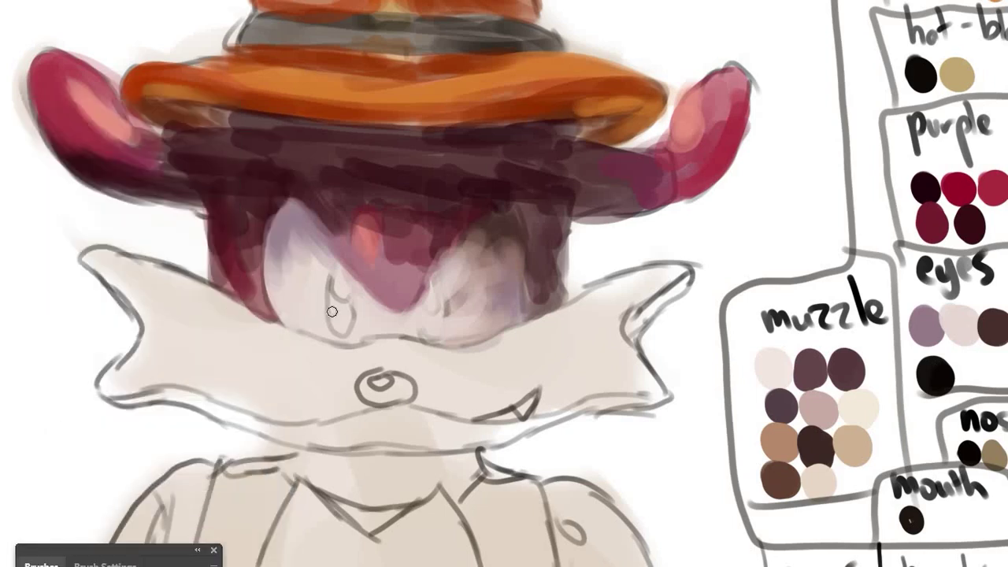
# Paint the left and right eyes as dark curved strokes beneath the brim.
pyautogui.moveTo(341, 325)
pyautogui.mouseDown()
pyautogui.moveTo(334, 267)
pyautogui.moveTo(347, 330)
pyautogui.mouseUp()
pyautogui.moveTo(338, 263)
pyautogui.mouseDown()
pyautogui.moveTo(346, 309)
pyautogui.moveTo(339, 303)
pyautogui.mouseUp()
pyautogui.moveTo(439, 329)
pyautogui.mouseDown()
pyautogui.moveTo(439, 277)
pyautogui.moveTo(429, 323)
pyautogui.mouseUp()
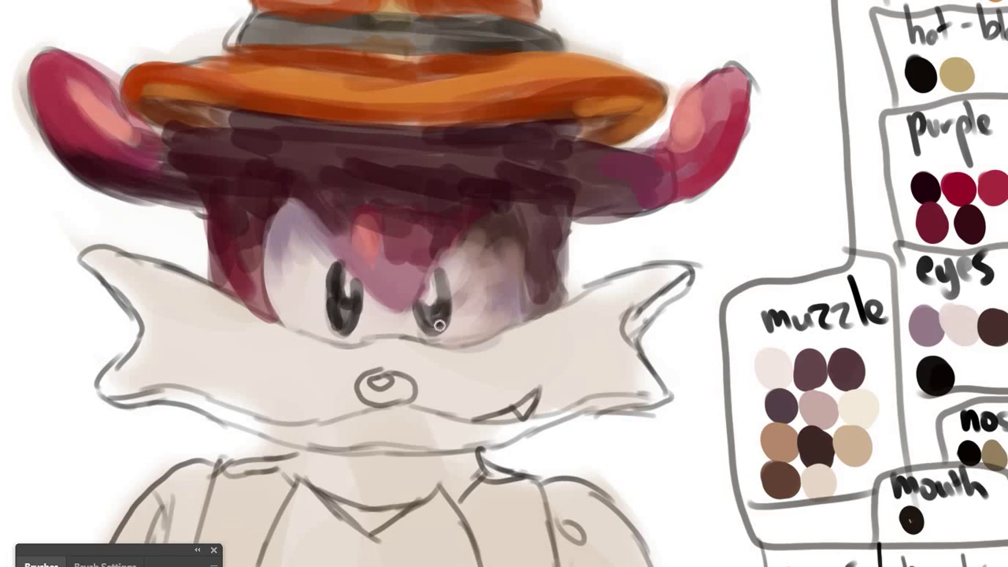
pyautogui.moveTo(444, 272); pyautogui.dragTo(420, 316)
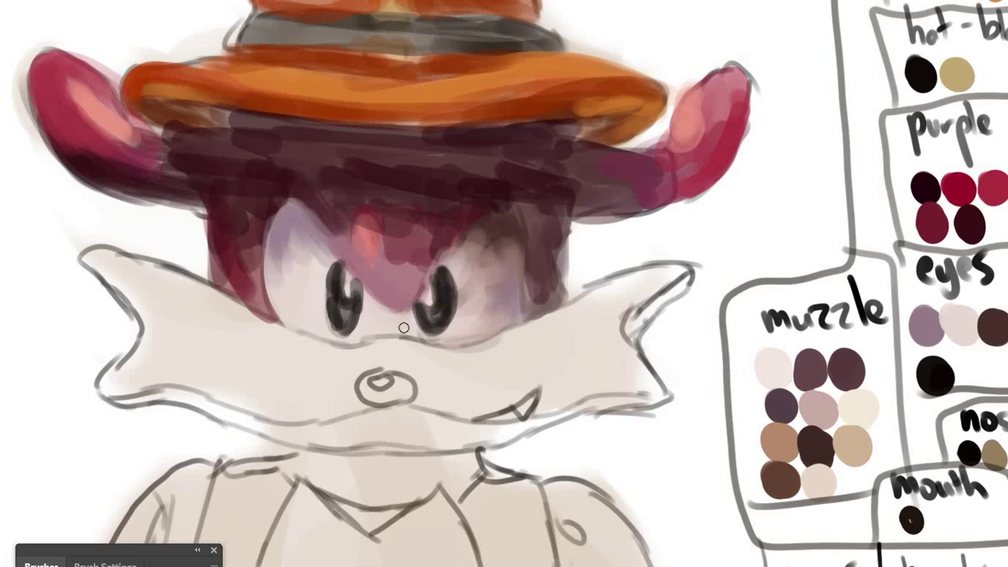
# Save the painting and zoom out to view the whole character.
pyautogui.click(47, 103)
pyautogui.keyDown('alt'); pyautogui.click(248, 57); pyautogui.keyUp('alt')
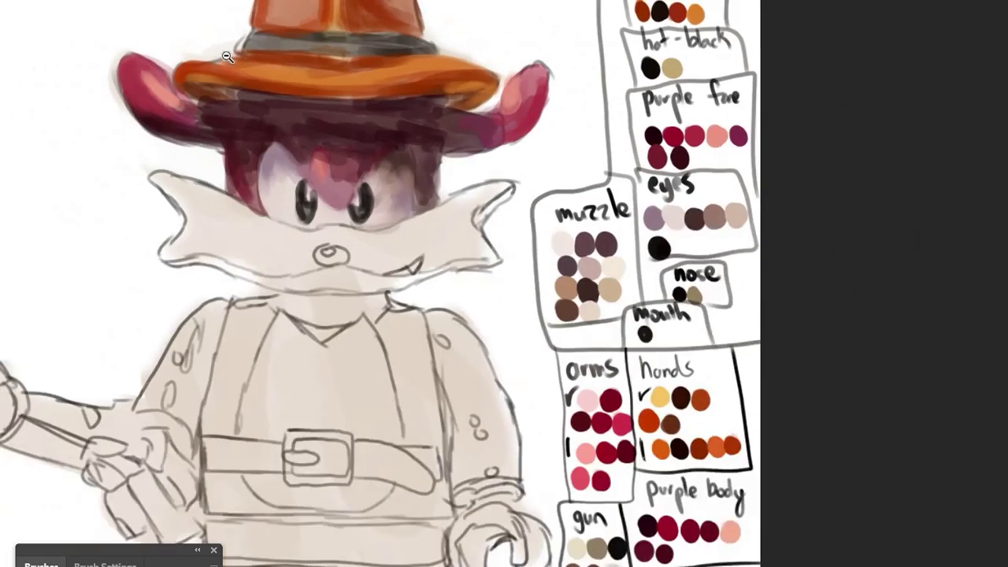
pyautogui.keyDown('alt'); pyautogui.click(199, 32); pyautogui.keyUp('alt')
pyautogui.click(248, 59)
pyautogui.click(199, 534)
# Paint a dark purple edge along the bottom of the muzzle.
pyautogui.moveTo(199, 543)
pyautogui.mouseDown()
pyautogui.moveTo(106, 203)
pyautogui.moveTo(185, 179)
pyautogui.moveTo(125, 351)
pyautogui.mouseUp()
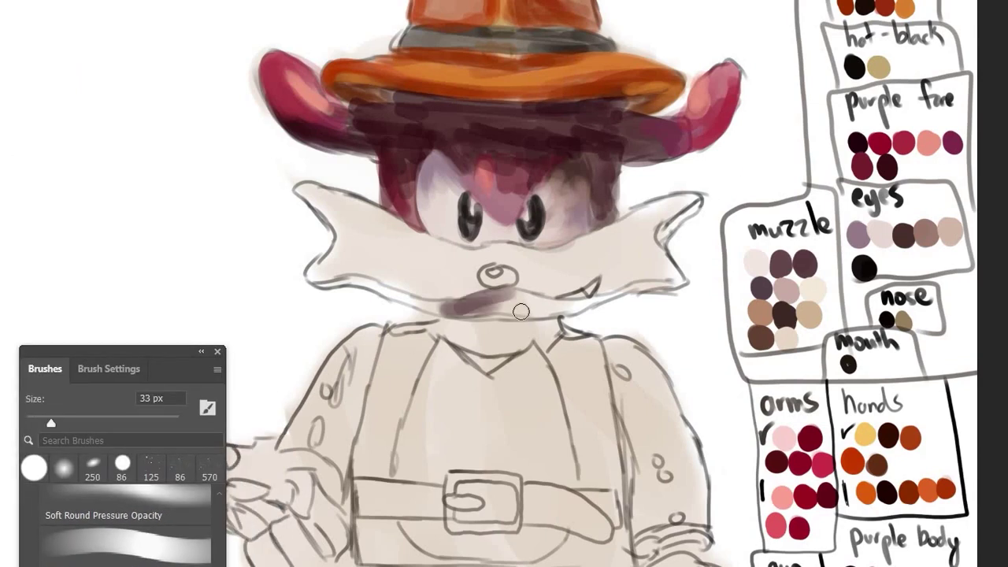
pyautogui.moveTo(455, 308); pyautogui.dragTo(401, 303)
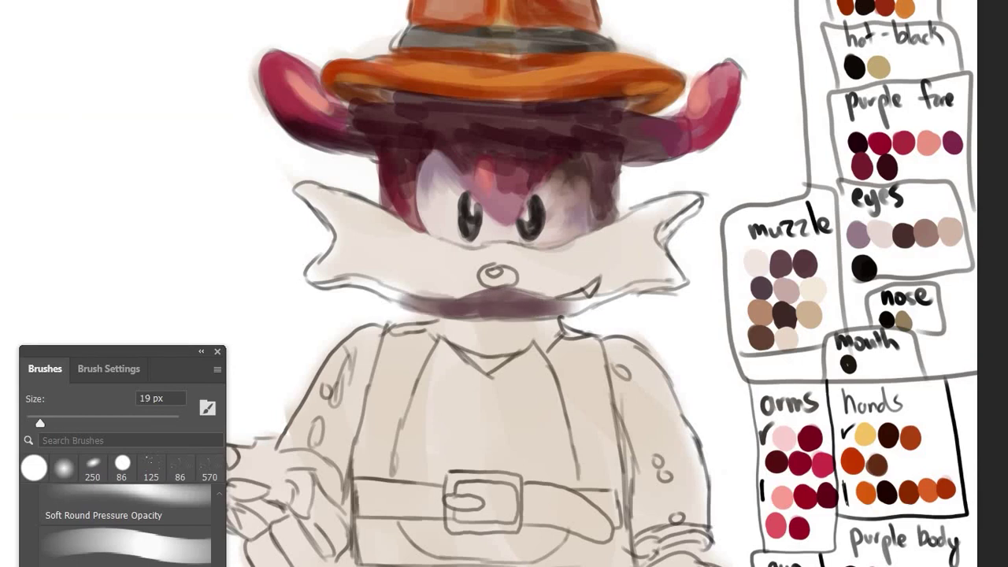
pyautogui.press('i')
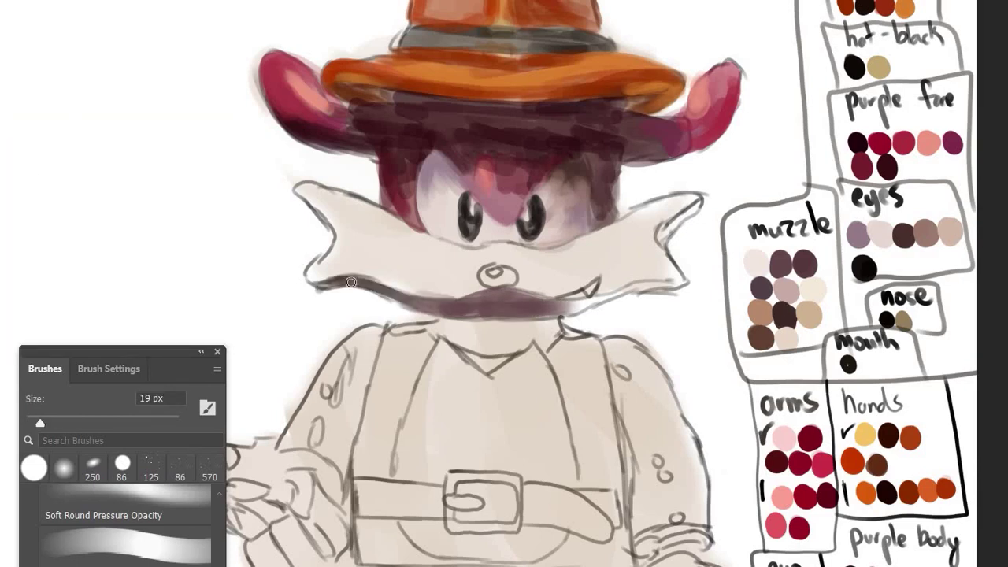
pyautogui.moveTo(358, 283); pyautogui.dragTo(441, 308)
pyautogui.moveTo(307, 280); pyautogui.dragTo(480, 315)
pyautogui.moveTo(480, 315)
pyautogui.mouseDown()
pyautogui.moveTo(414, 315)
pyautogui.moveTo(610, 279)
pyautogui.moveTo(460, 307)
pyautogui.mouseUp()
pyautogui.press('b')
# Fill the nose dark grey, brighten the muzzle around it, and add a nose highlight.
pyautogui.moveTo(445, 273); pyautogui.dragTo(425, 277)
pyautogui.press('i')
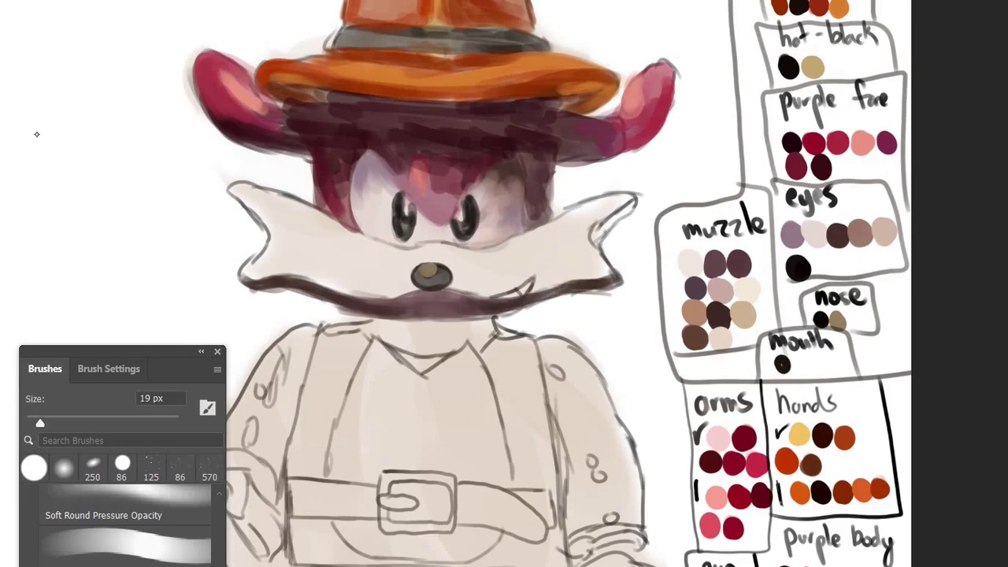
pyautogui.press('i')
pyautogui.moveTo(450, 252); pyautogui.dragTo(567, 228)
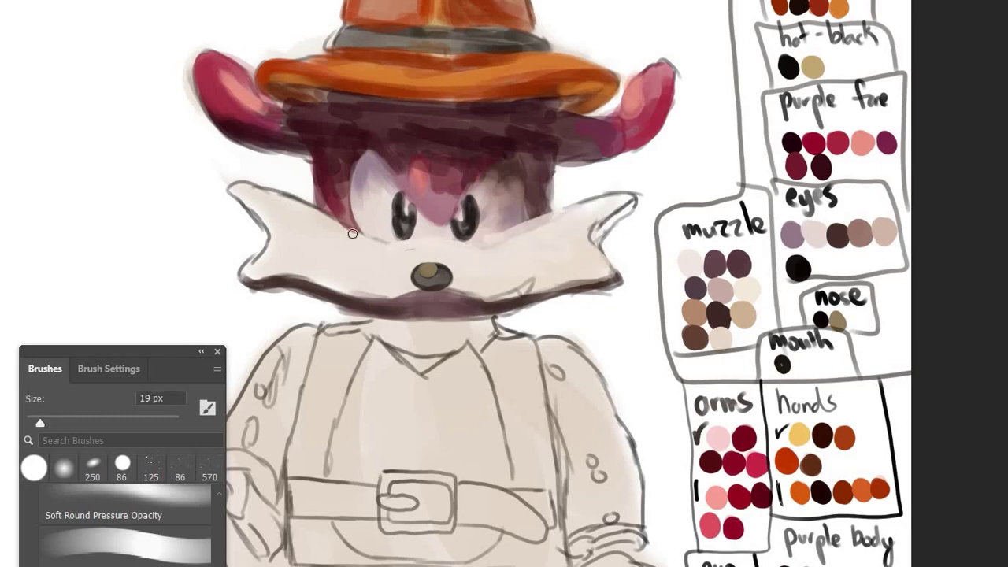
pyautogui.moveTo(378, 212); pyautogui.dragTo(315, 291)
pyautogui.press('i')
pyautogui.moveTo(418, 272)
pyautogui.mouseDown()
pyautogui.moveTo(445, 268)
pyautogui.moveTo(442, 278)
pyautogui.mouseUp()
pyautogui.press('b')
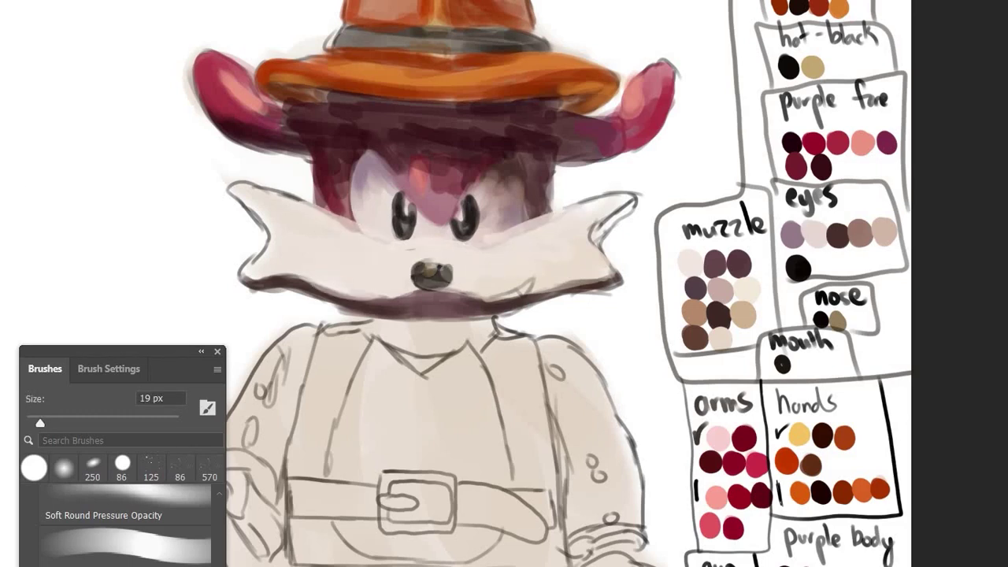
# Shade the right collar tip and adjacent muzzle dark brown, then save the file.
pyautogui.moveTo(590, 206); pyautogui.dragTo(504, 236)
pyautogui.moveTo(634, 197); pyautogui.dragTo(536, 224)
pyautogui.press(']')
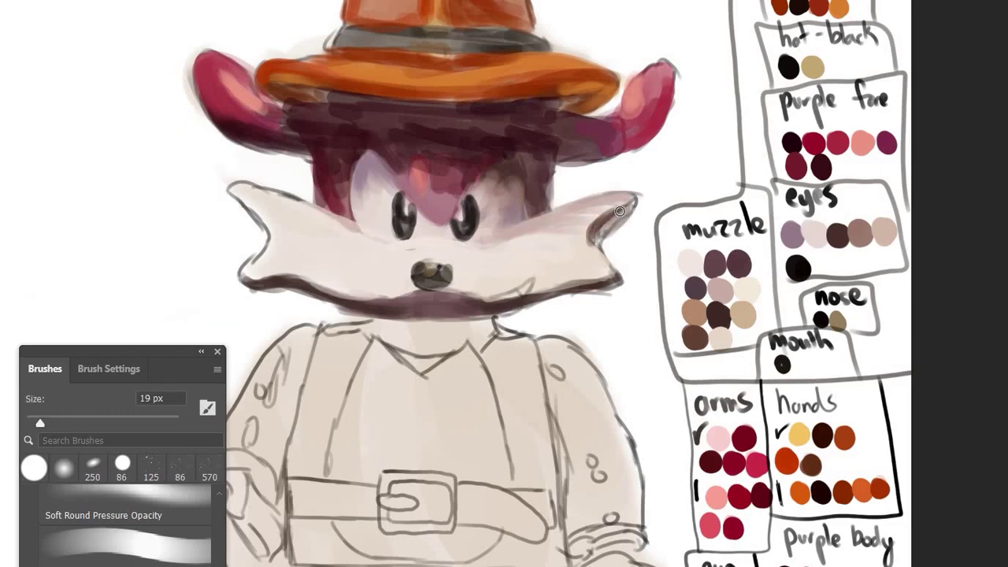
pyautogui.moveTo(622, 193); pyautogui.dragTo(590, 252)
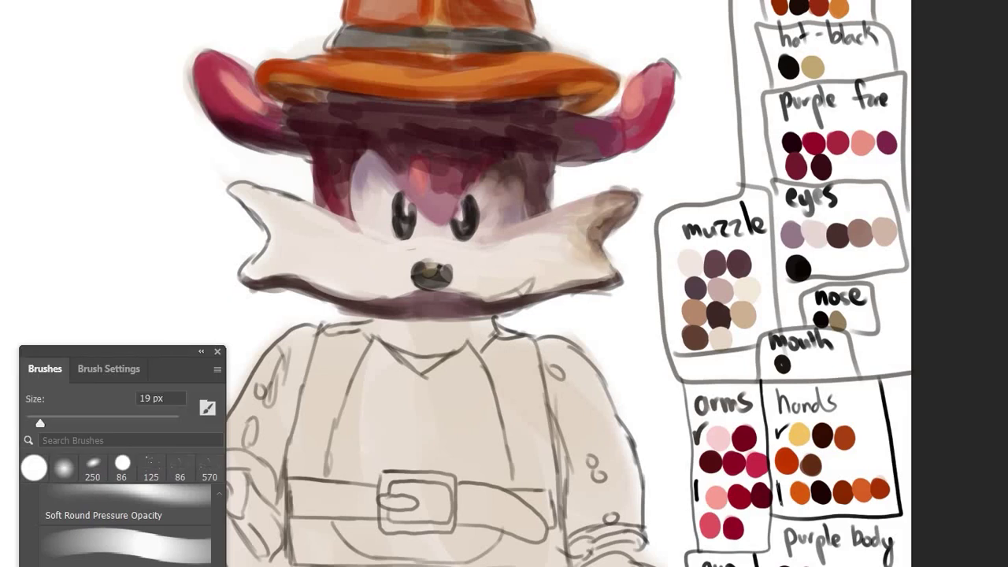
pyautogui.hotkey('alt', 'f')
pyautogui.click(33, 103)
# Shade the top-left collar edge, undoing stray cream strokes on the collar and muzzle.
pyautogui.moveTo(283, 186); pyautogui.dragTo(327, 230)
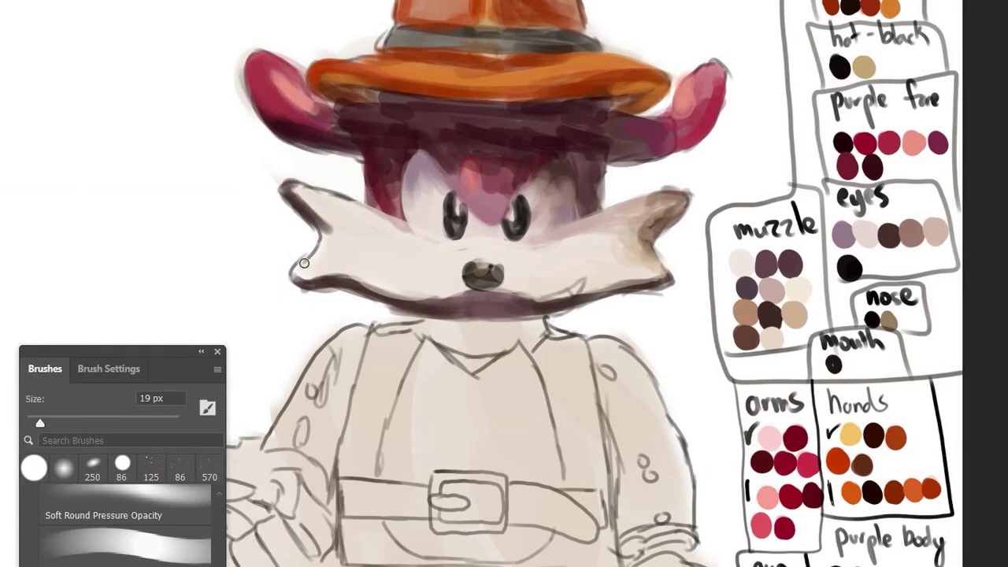
pyautogui.moveTo(304, 263); pyautogui.dragTo(352, 258)
pyautogui.hotkey('ctrl', 'z')
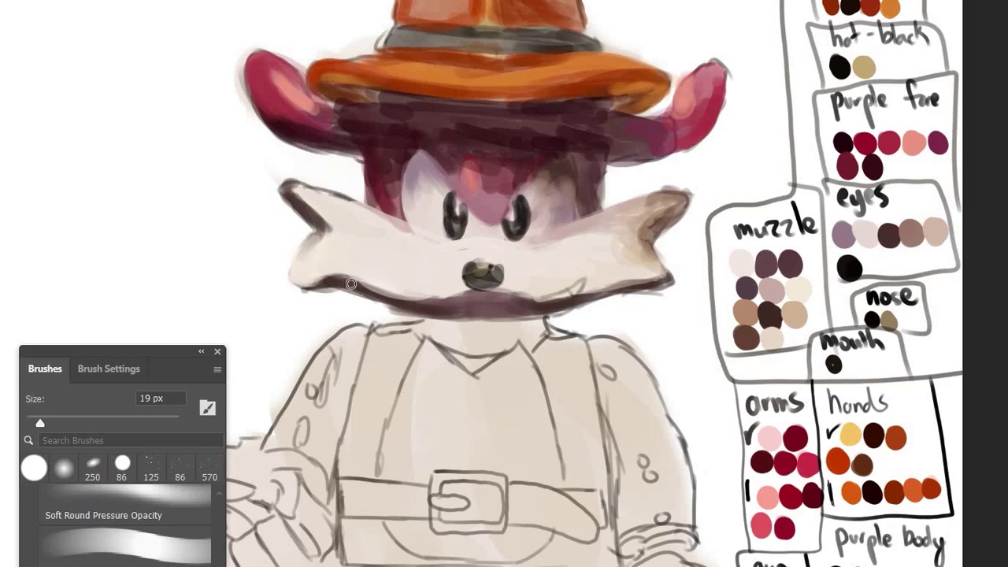
pyautogui.keyDown('alt'); pyautogui.click(772, 325); pyautogui.keyUp('alt')
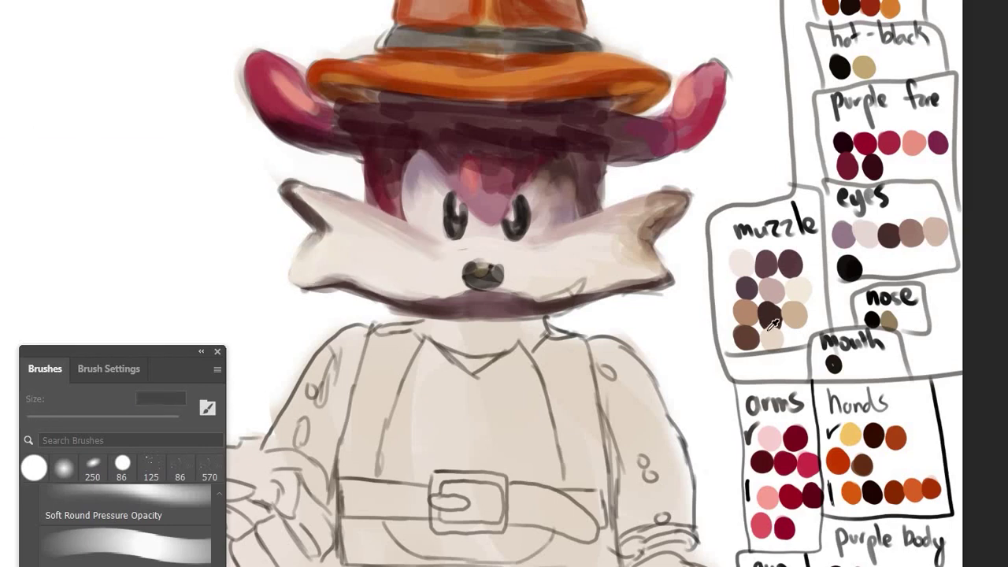
pyautogui.moveTo(390, 292); pyautogui.dragTo(574, 300)
pyautogui.moveTo(354, 287)
pyautogui.mouseDown()
pyautogui.moveTo(519, 299)
pyautogui.moveTo(444, 292)
pyautogui.mouseUp()
pyautogui.hotkey('ctrl', 'z')
pyautogui.hotkey('ctrl', 'z')
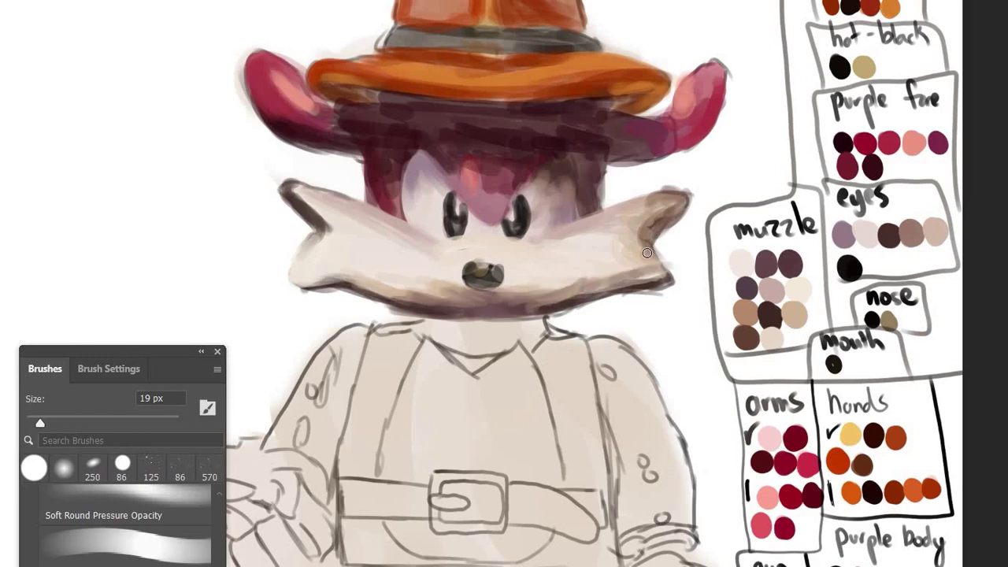
# Draw a small mouth line with a fang and shrink the brush for fine lines.
pyautogui.scroll(2, 444, 199)
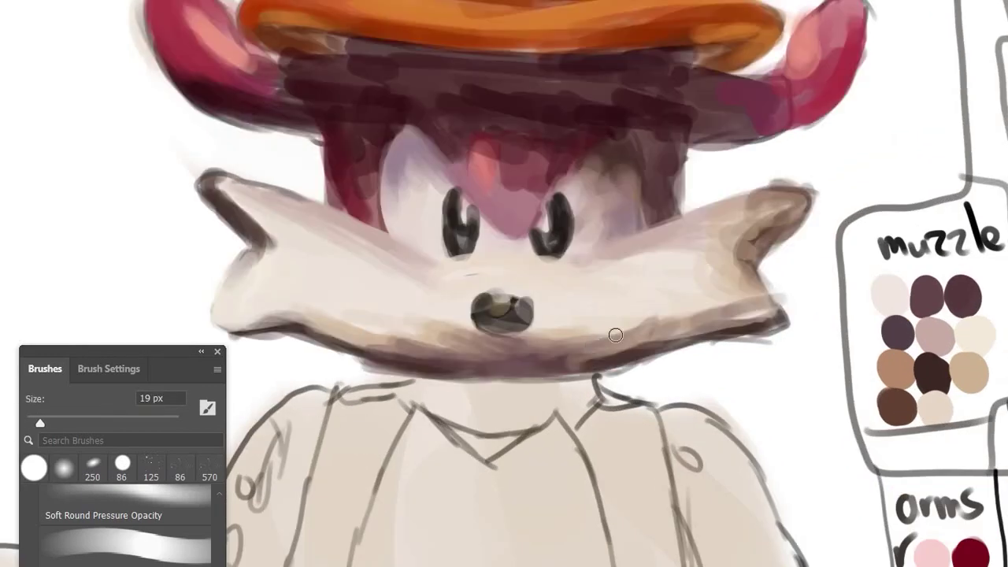
pyautogui.moveTo(581, 350)
pyautogui.mouseDown()
pyautogui.moveTo(650, 317)
pyautogui.moveTo(639, 353)
pyautogui.mouseUp()
pyautogui.hotkey('ctrl', 'z')
pyautogui.press('[')
pyautogui.press('[')
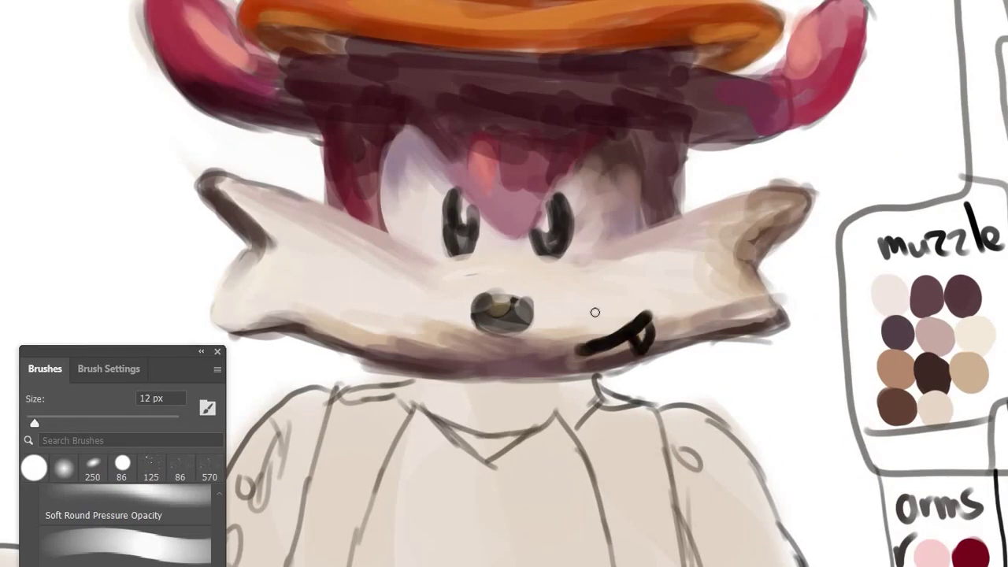
# Repaint the mouth with a darker stroke and shift the view toward the torso.
pyautogui.click(231, 46)
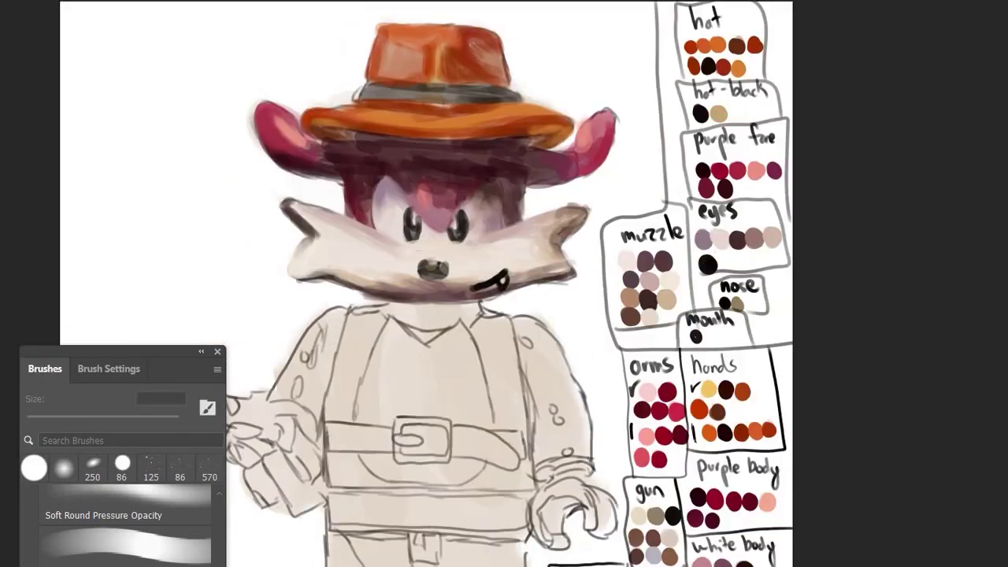
pyautogui.hotkey('alt', 'e')
pyautogui.press('Escape')
pyautogui.scroll(2, 346, 173)
pyautogui.moveTo(582, 389)
pyautogui.mouseDown()
pyautogui.moveTo(654, 366)
pyautogui.moveTo(641, 395)
pyautogui.moveTo(573, 394)
pyautogui.mouseUp()
pyautogui.scroll(2, 252, 71)
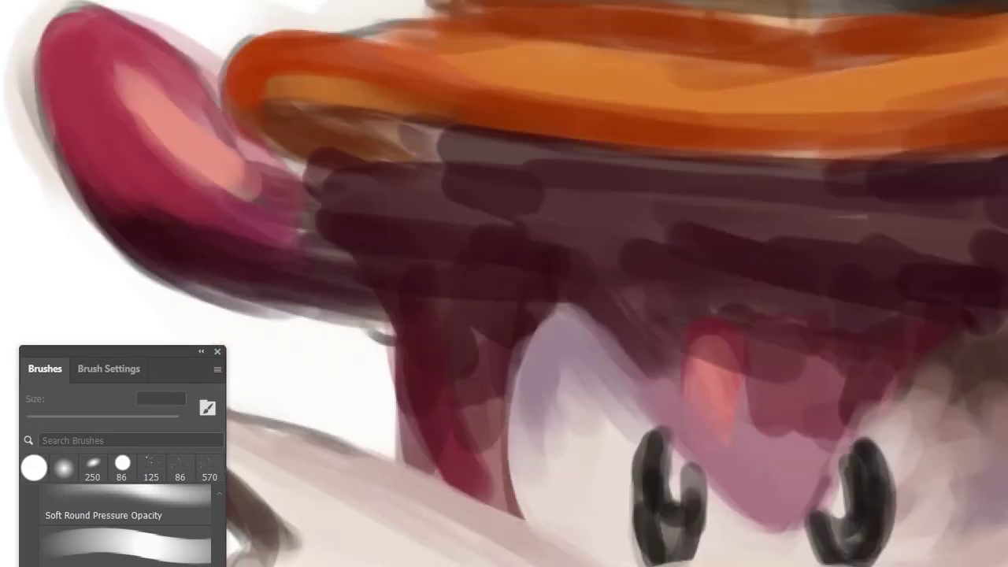
pyautogui.scroll(-5, 268, 73)
pyautogui.scroll(2, 264, 90)
pyautogui.moveTo(918, 318); pyautogui.dragTo(991, 269)
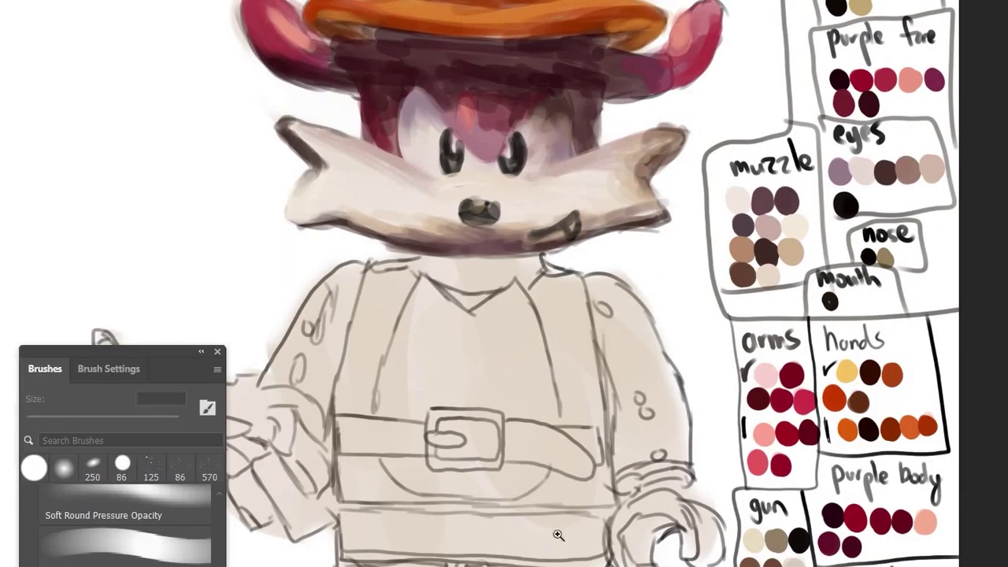
# Shade the lowered arm's edges and shoulder dark red and fill the arm crimson.
pyautogui.press('i')
pyautogui.scroll(1, 47, 374)
pyautogui.scroll(1, 47, 374)
pyautogui.hscroll(5, 549, 307)
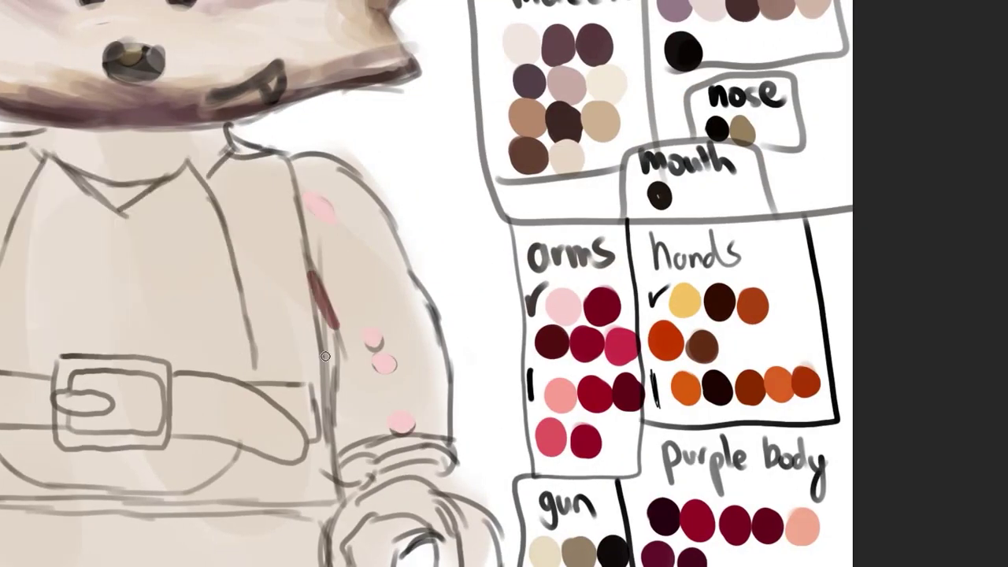
pyautogui.moveTo(308, 244); pyautogui.dragTo(339, 441)
pyautogui.moveTo(311, 206)
pyautogui.mouseDown()
pyautogui.moveTo(293, 162)
pyautogui.moveTo(368, 180)
pyautogui.moveTo(349, 342)
pyautogui.mouseUp()
pyautogui.press('F5')
pyautogui.moveTo(331, 183)
pyautogui.mouseDown()
pyautogui.moveTo(370, 378)
pyautogui.moveTo(420, 335)
pyautogui.mouseUp()
pyautogui.moveTo(378, 193)
pyautogui.mouseDown()
pyautogui.moveTo(437, 370)
pyautogui.moveTo(354, 180)
pyautogui.moveTo(441, 386)
pyautogui.moveTo(340, 429)
pyautogui.mouseUp()
pyautogui.moveTo(351, 395)
pyautogui.mouseDown()
pyautogui.moveTo(425, 417)
pyautogui.moveTo(339, 449)
pyautogui.mouseUp()
pyautogui.moveTo(410, 370)
pyautogui.mouseDown()
pyautogui.moveTo(445, 433)
pyautogui.moveTo(385, 315)
pyautogui.mouseUp()
# Dab four pink highlights onto the crimson arm.
pyautogui.click(401, 420)
pyautogui.click(371, 337)
pyautogui.click(327, 218)
pyautogui.click(383, 368)
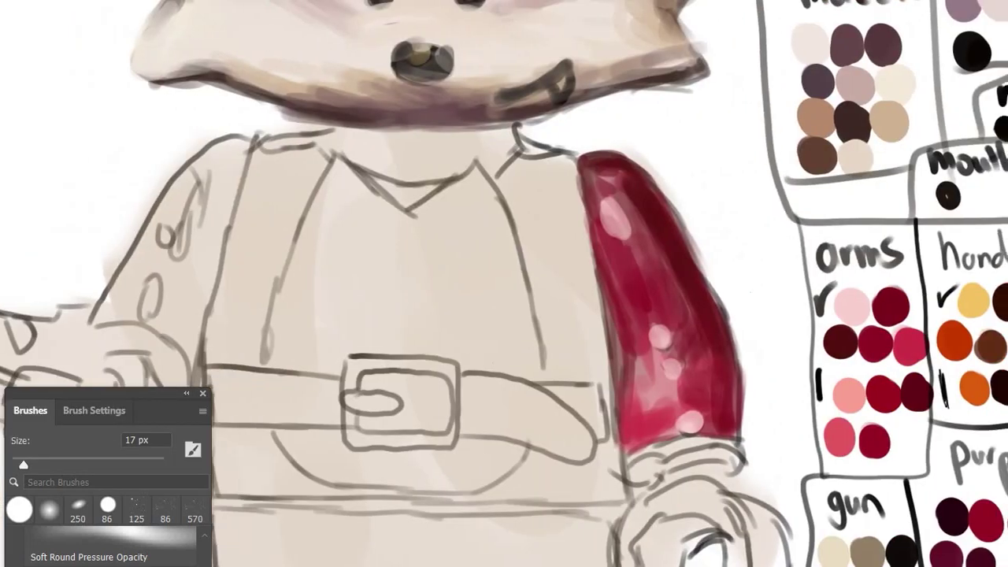
# Paint the hand orange with gold strokes on its edges.
pyautogui.moveTo(29, 320); pyautogui.dragTo(75, 194)
pyautogui.moveTo(486, 378); pyautogui.dragTo(501, 418)
pyautogui.moveTo(414, 469); pyautogui.dragTo(398, 442)
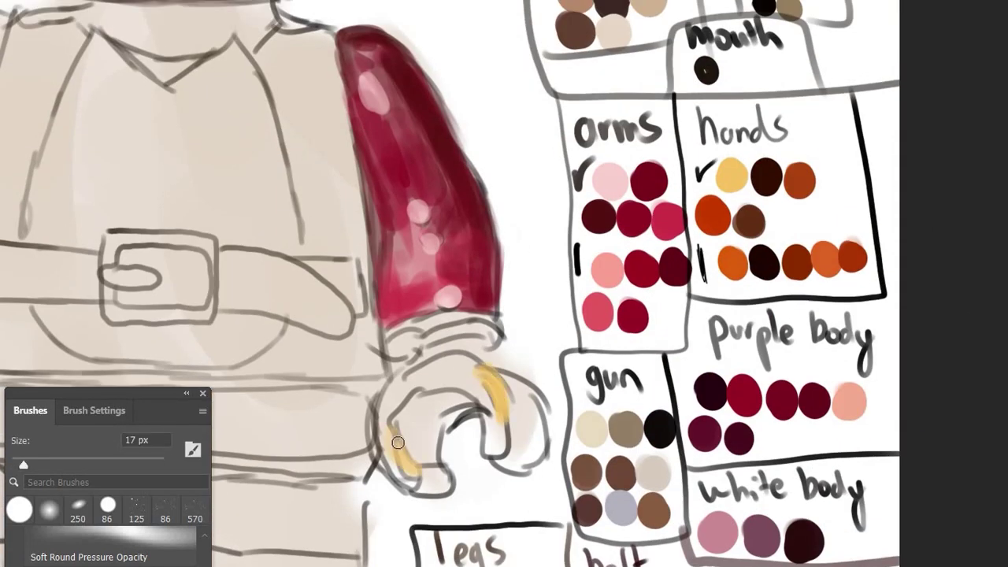
pyautogui.moveTo(408, 480)
pyautogui.mouseDown()
pyautogui.moveTo(500, 453)
pyautogui.moveTo(397, 484)
pyautogui.moveTo(461, 367)
pyautogui.moveTo(395, 454)
pyautogui.moveTo(414, 484)
pyautogui.mouseUp()
# Shade the hand's right side brown and darken its inner curve dark brown.
pyautogui.keyDown('alt'); pyautogui.click(788, 258); pyautogui.keyUp('alt')
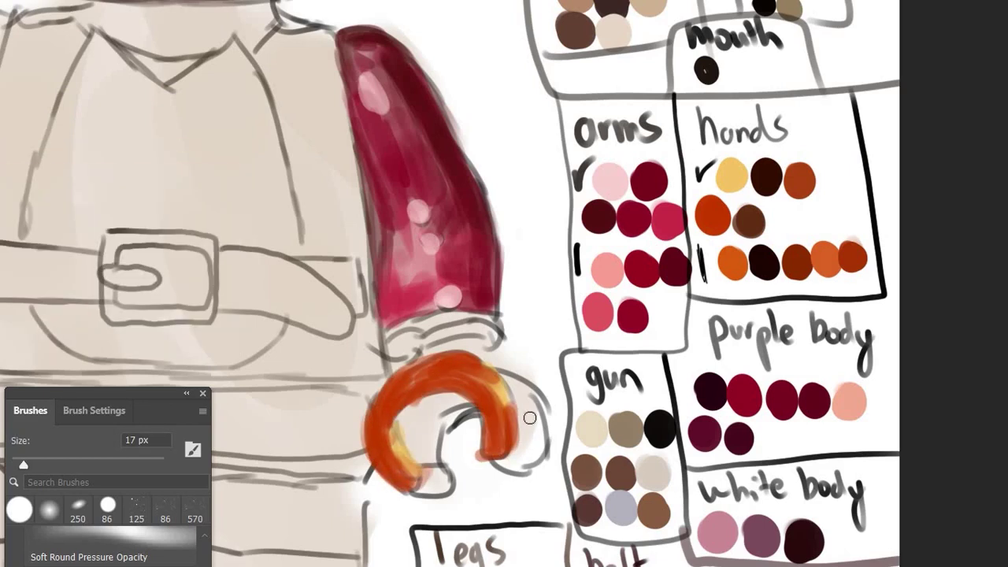
pyautogui.moveTo(470, 357); pyautogui.dragTo(543, 453)
pyautogui.moveTo(523, 386)
pyautogui.mouseDown()
pyautogui.moveTo(500, 456)
pyautogui.moveTo(535, 405)
pyautogui.moveTo(527, 456)
pyautogui.mouseUp()
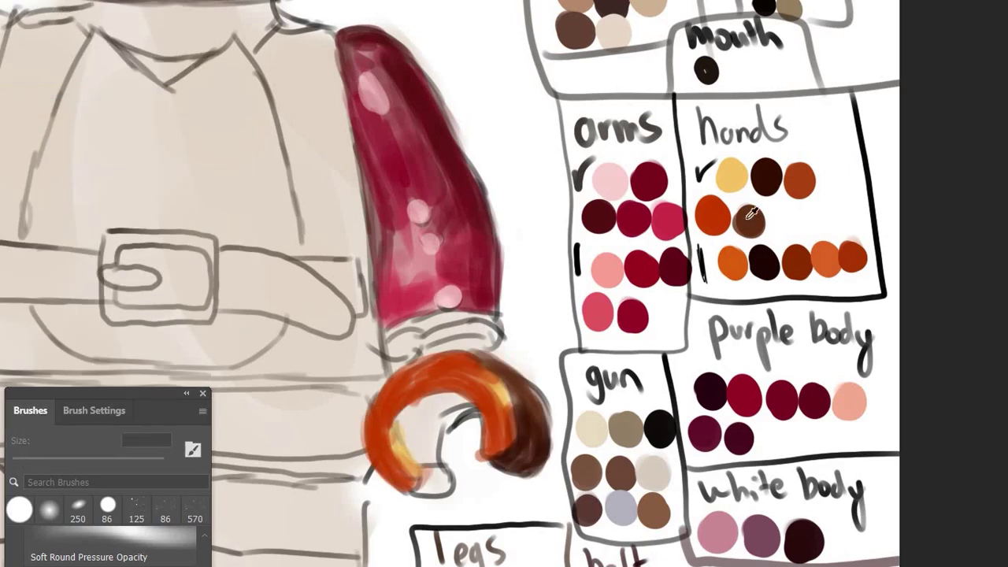
pyautogui.keyDown('alt'); pyautogui.click(750, 217); pyautogui.keyUp('alt')
pyautogui.moveTo(417, 464)
pyautogui.mouseDown()
pyautogui.moveTo(401, 417)
pyautogui.moveTo(431, 409)
pyautogui.moveTo(402, 452)
pyautogui.moveTo(429, 445)
pyautogui.moveTo(441, 465)
pyautogui.mouseUp()
pyautogui.moveTo(402, 433)
pyautogui.mouseDown()
pyautogui.moveTo(423, 489)
pyautogui.moveTo(416, 479)
pyautogui.moveTo(441, 484)
pyautogui.moveTo(429, 469)
pyautogui.mouseUp()
pyautogui.moveTo(401, 440); pyautogui.dragTo(417, 476)
# Paint the wrist cuff dark brown then orange, and save the file.
pyautogui.moveTo(386, 366)
pyautogui.mouseDown()
pyautogui.moveTo(465, 315)
pyautogui.moveTo(488, 315)
pyautogui.moveTo(424, 355)
pyautogui.moveTo(482, 323)
pyautogui.mouseUp()
pyautogui.keyDown('alt'); pyautogui.click(750, 240); pyautogui.keyUp('alt')
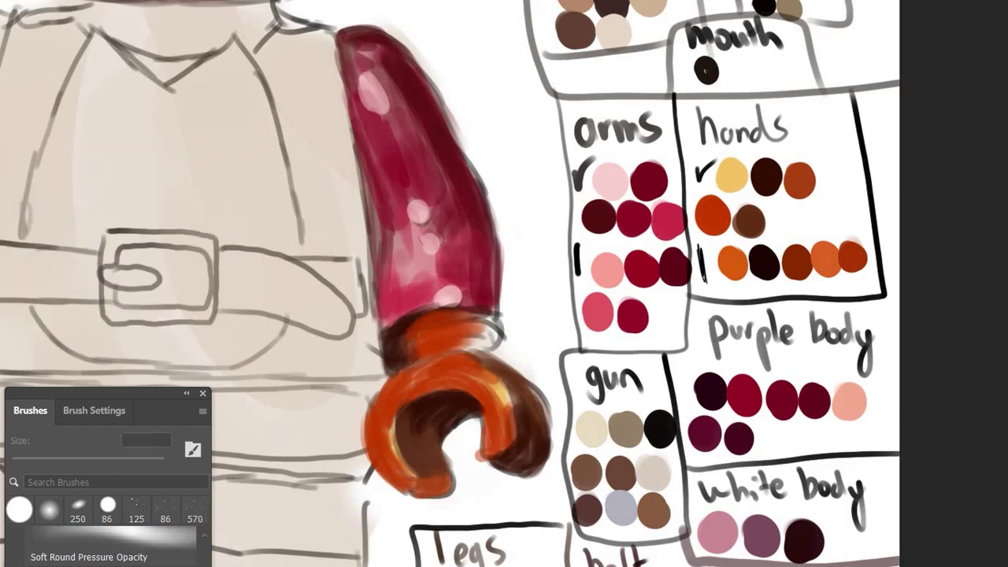
pyautogui.moveTo(393, 327)
pyautogui.mouseDown()
pyautogui.moveTo(486, 343)
pyautogui.moveTo(500, 326)
pyautogui.mouseUp()
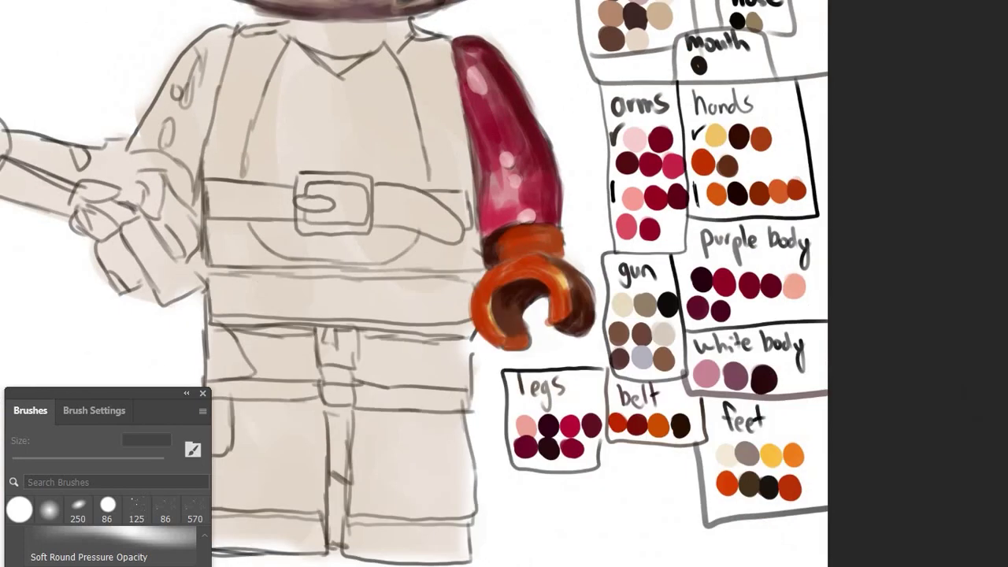
pyautogui.hotkey('alt', 'f')
pyautogui.click(52, 101)
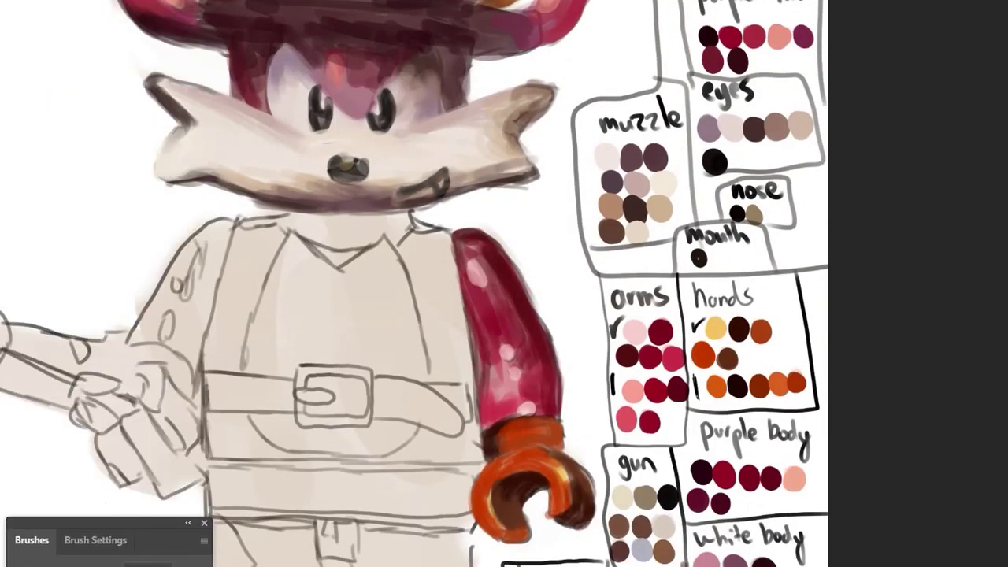
# Paint a dark purple scarf across the neck with pink shading on the shoulders.
pyautogui.moveTo(297, 227)
pyautogui.mouseDown()
pyautogui.moveTo(409, 221)
pyautogui.moveTo(244, 227)
pyautogui.moveTo(284, 225)
pyautogui.mouseUp()
pyautogui.moveTo(405, 230)
pyautogui.mouseDown()
pyautogui.moveTo(445, 229)
pyautogui.moveTo(409, 228)
pyautogui.mouseUp()
pyautogui.keyDown('alt'); pyautogui.click(751, 403); pyautogui.keyUp('alt')
pyautogui.moveTo(251, 222)
pyautogui.mouseDown()
pyautogui.moveTo(300, 218)
pyautogui.moveTo(344, 264)
pyautogui.mouseUp()
# Paint the crimson scarf V under the collar and its tail down the chest.
pyautogui.keyDown('alt'); pyautogui.click(725, 470); pyautogui.keyUp('alt')
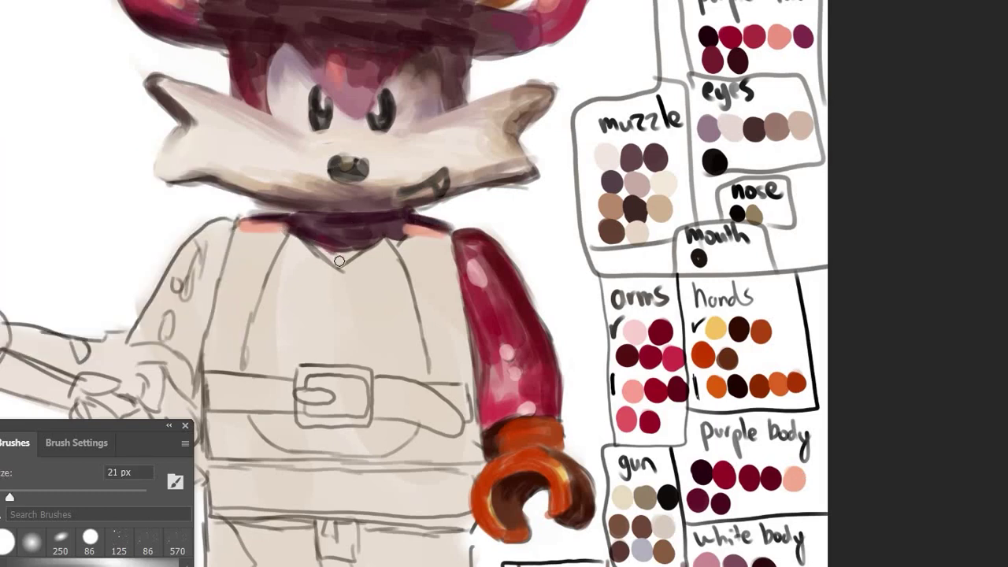
pyautogui.moveTo(304, 239)
pyautogui.mouseDown()
pyautogui.moveTo(363, 241)
pyautogui.moveTo(453, 380)
pyautogui.mouseUp()
pyautogui.moveTo(393, 232); pyautogui.dragTo(446, 285)
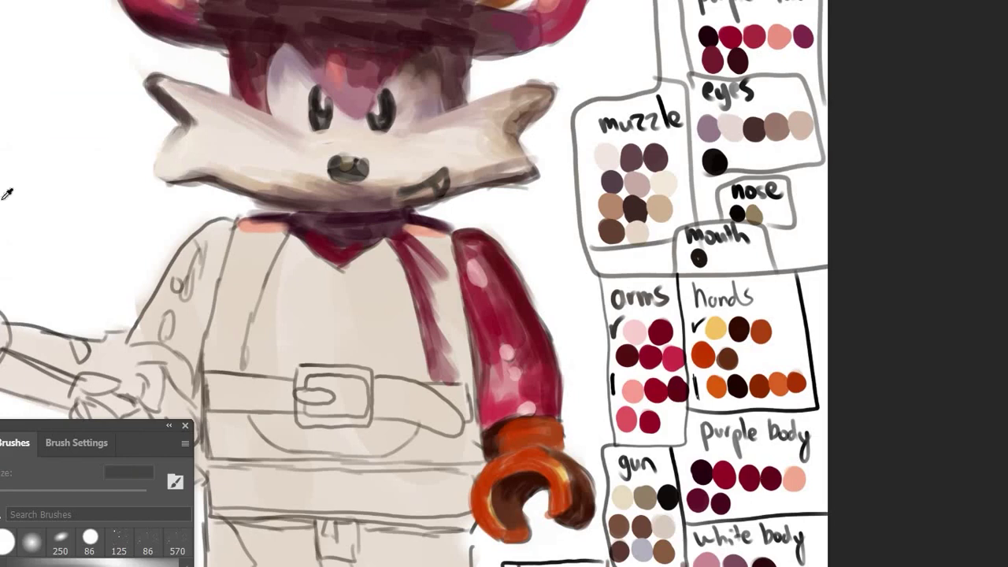
pyautogui.moveTo(415, 237)
pyautogui.mouseDown()
pyautogui.moveTo(470, 383)
pyautogui.moveTo(473, 364)
pyautogui.mouseUp()
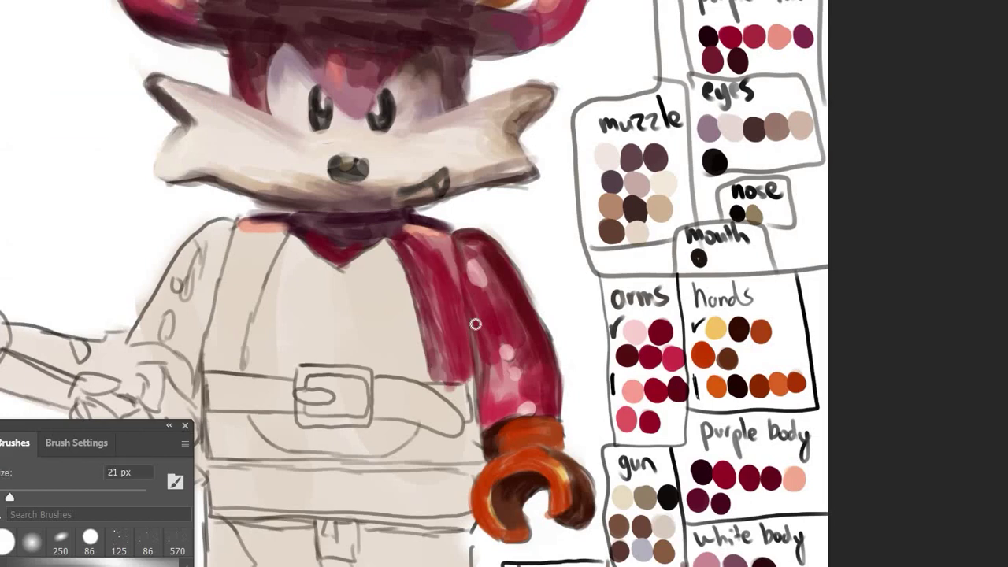
pyautogui.moveTo(463, 266); pyautogui.dragTo(477, 397)
pyautogui.rightClick(5, 130)
pyautogui.press('Escape')
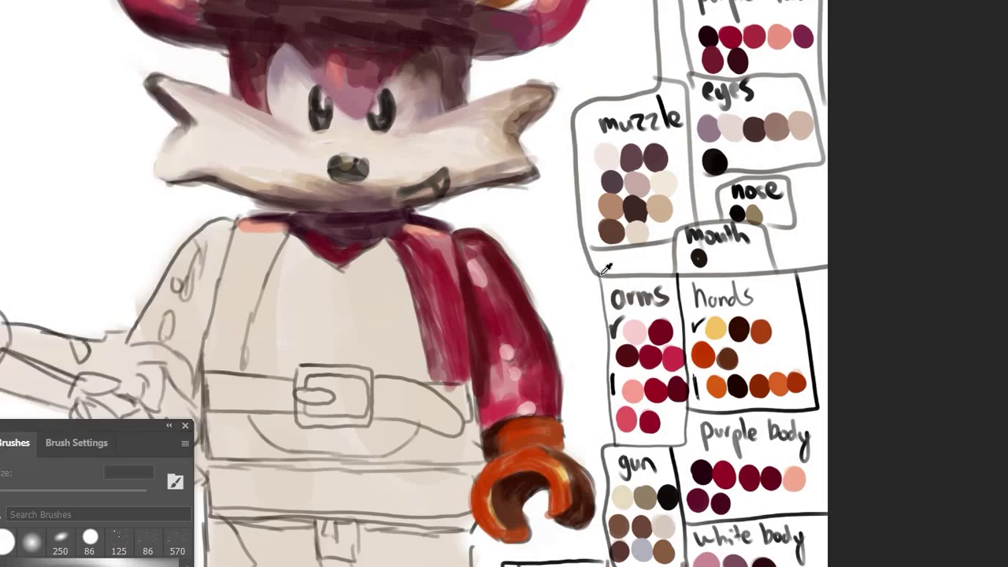
pyautogui.press('b')
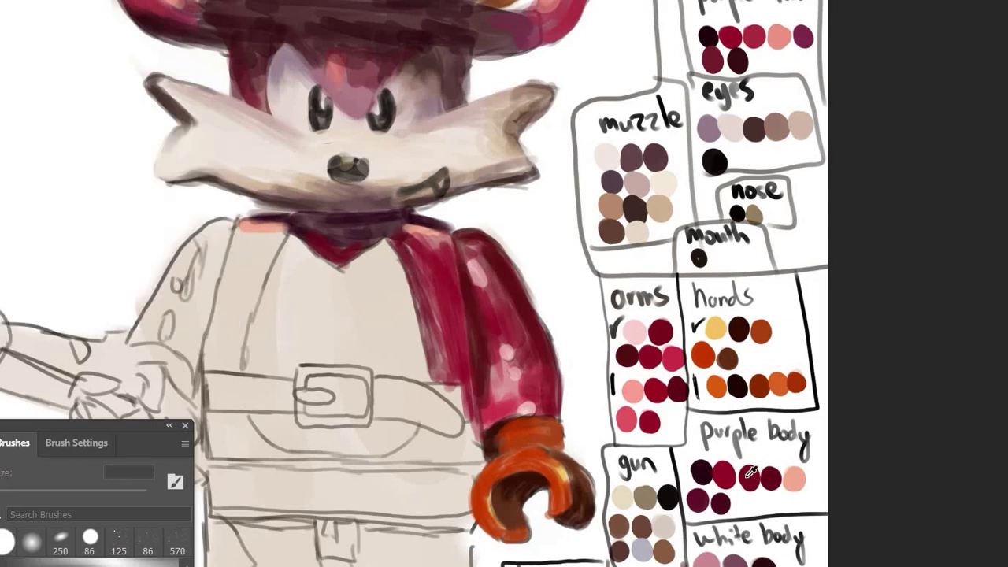
# Paint the lower torso band crimson, darkening its left end.
pyautogui.moveTo(283, 457)
pyautogui.mouseDown()
pyautogui.moveTo(416, 458)
pyautogui.moveTo(477, 409)
pyautogui.mouseUp()
pyautogui.moveTo(206, 413); pyautogui.dragTo(322, 454)
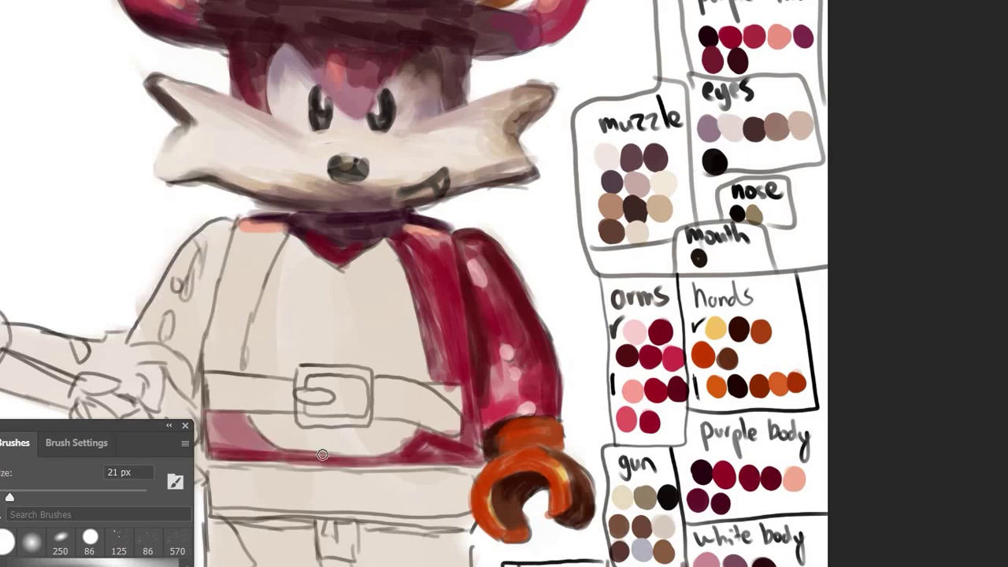
pyautogui.press('i')
pyautogui.moveTo(217, 445)
pyautogui.mouseDown()
pyautogui.moveTo(237, 425)
pyautogui.moveTo(307, 456)
pyautogui.mouseUp()
pyautogui.hotkey('alt', 'f')
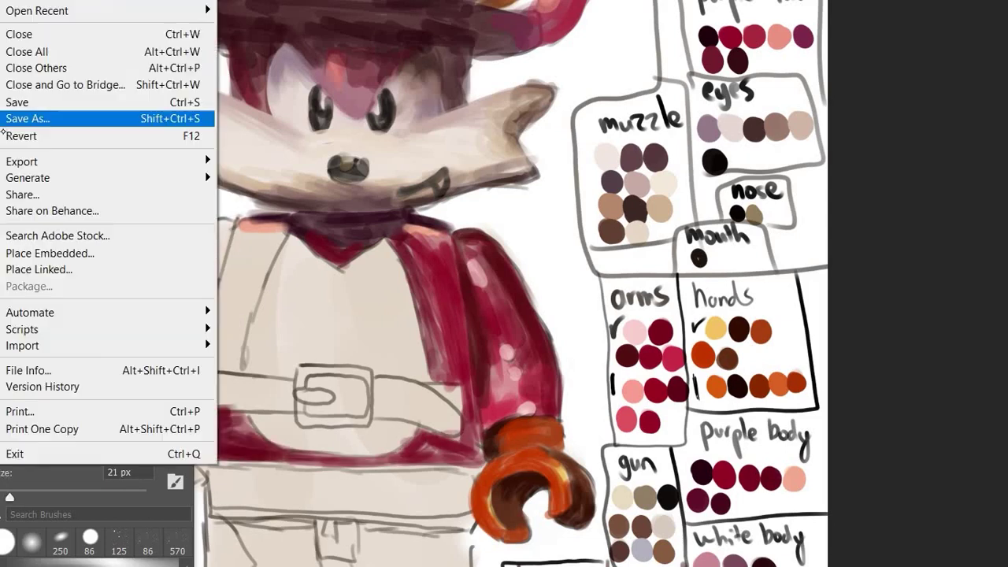
pyautogui.press('Escape')
# Fill the left jacket side of the torso with crimson.
pyautogui.moveTo(239, 235); pyautogui.dragTo(218, 354)
pyautogui.moveTo(258, 255); pyautogui.dragTo(212, 370)
pyautogui.moveTo(264, 236); pyautogui.dragTo(213, 370)
pyautogui.moveTo(244, 268)
pyautogui.mouseDown()
pyautogui.moveTo(256, 312)
pyautogui.moveTo(221, 370)
pyautogui.mouseUp()
pyautogui.moveTo(267, 229); pyautogui.dragTo(232, 311)
pyautogui.hotkey('alt', 'f')
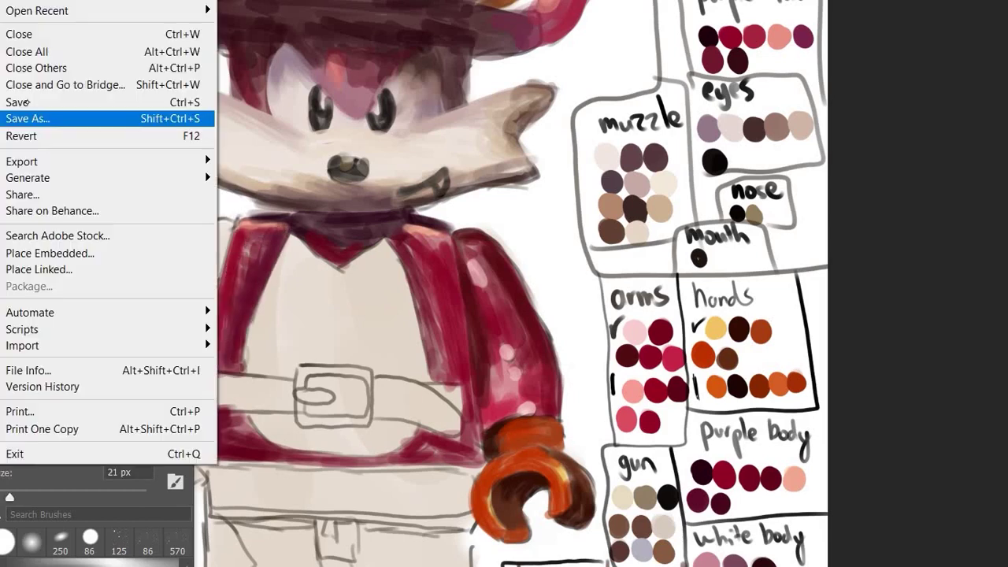
pyautogui.press('Escape')
# Paint pink across the chest and shade around the collar V in maroon with a 26 px brush.
pyautogui.press('i')
pyautogui.scroll(-2, 734, 492)
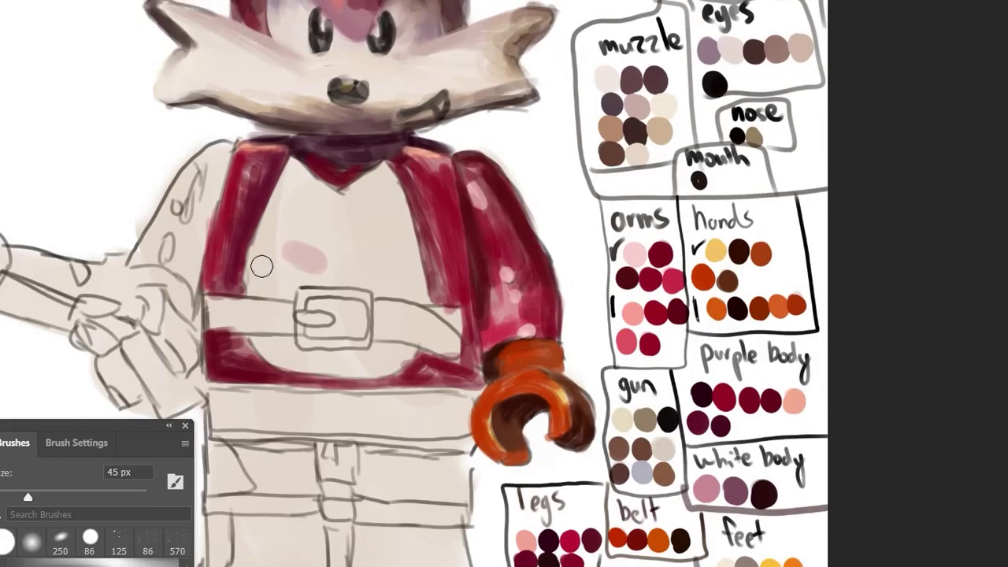
pyautogui.moveTo(259, 263)
pyautogui.mouseDown()
pyautogui.moveTo(342, 229)
pyautogui.moveTo(315, 299)
pyautogui.moveTo(383, 223)
pyautogui.moveTo(315, 188)
pyautogui.moveTo(413, 299)
pyautogui.mouseUp()
pyautogui.press('[')
pyautogui.press('[')
pyautogui.press('[')
pyautogui.moveTo(279, 187)
pyautogui.mouseDown()
pyautogui.moveTo(394, 197)
pyautogui.moveTo(375, 175)
pyautogui.mouseUp()
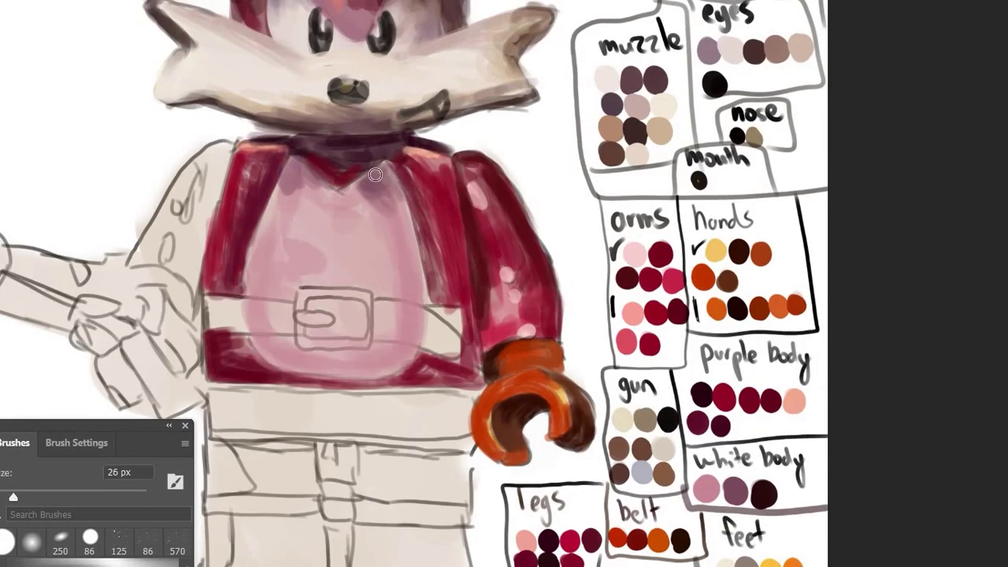
# Paint the belt band and buckle orange, deepening the colour across the belt.
pyautogui.scroll(-2, 577, 394)
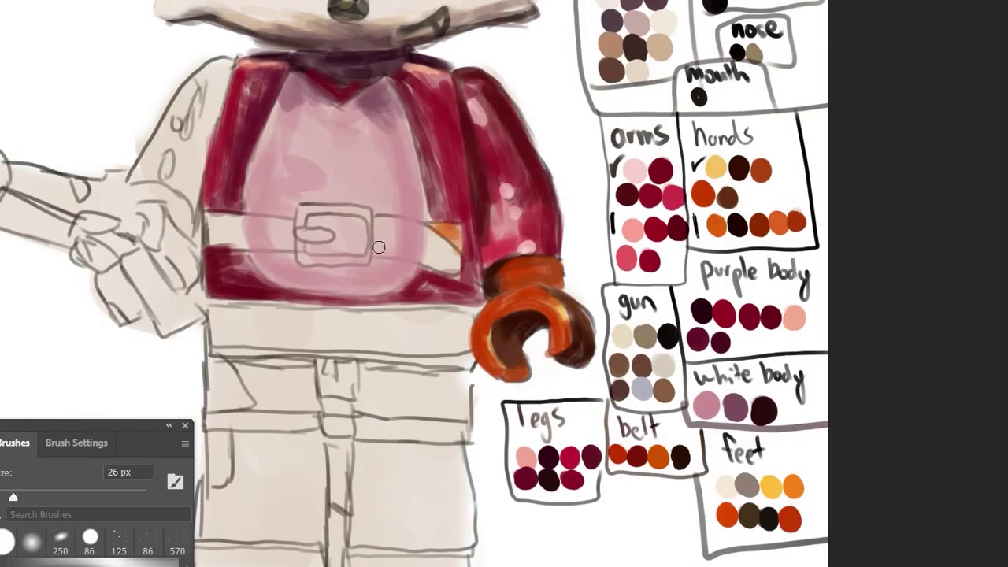
pyautogui.moveTo(379, 248); pyautogui.dragTo(457, 237)
pyautogui.moveTo(292, 230); pyautogui.dragTo(209, 233)
pyautogui.moveTo(359, 236)
pyautogui.mouseDown()
pyautogui.moveTo(452, 240)
pyautogui.moveTo(377, 229)
pyautogui.mouseUp()
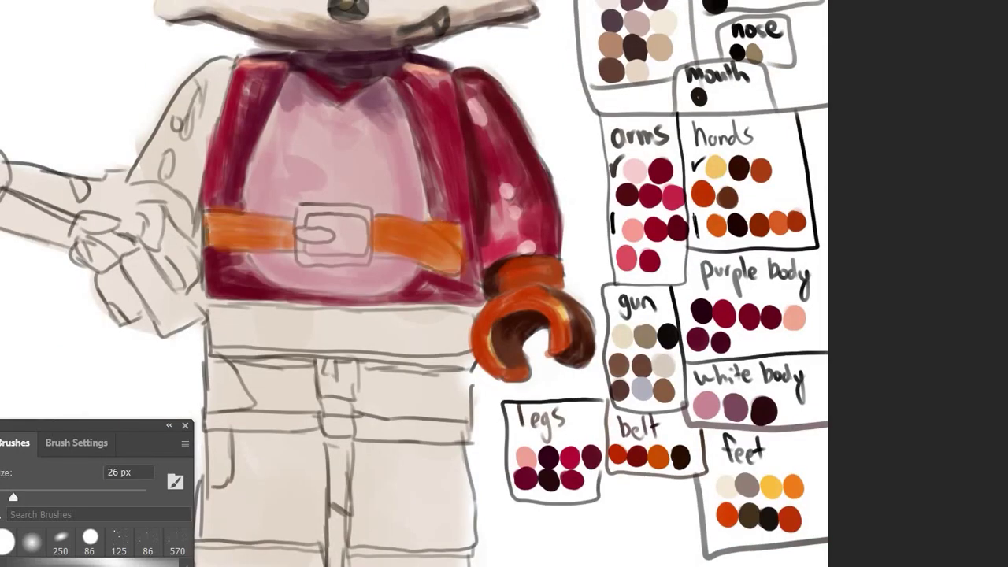
pyautogui.moveTo(311, 244); pyautogui.dragTo(356, 248)
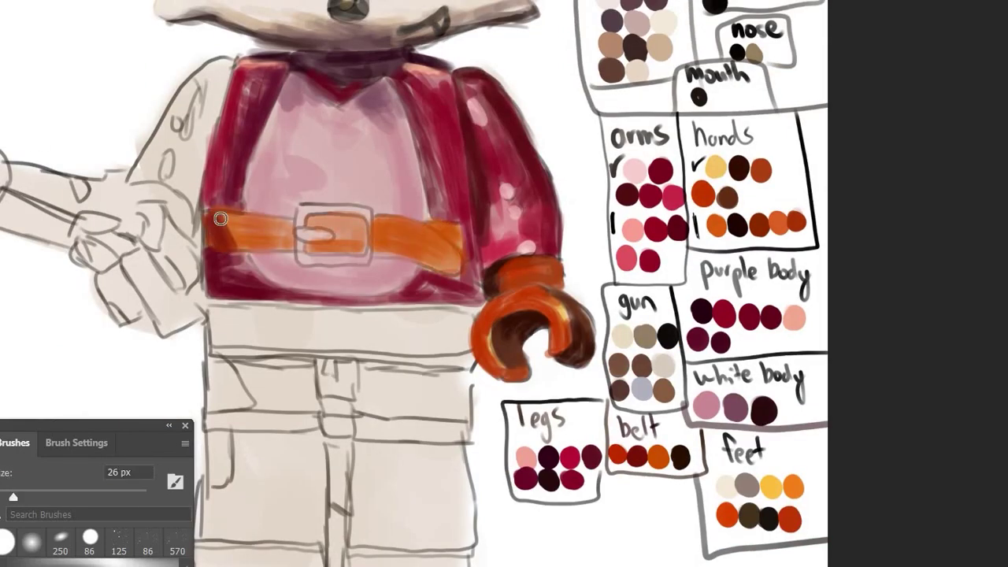
pyautogui.moveTo(213, 237); pyautogui.dragTo(240, 229)
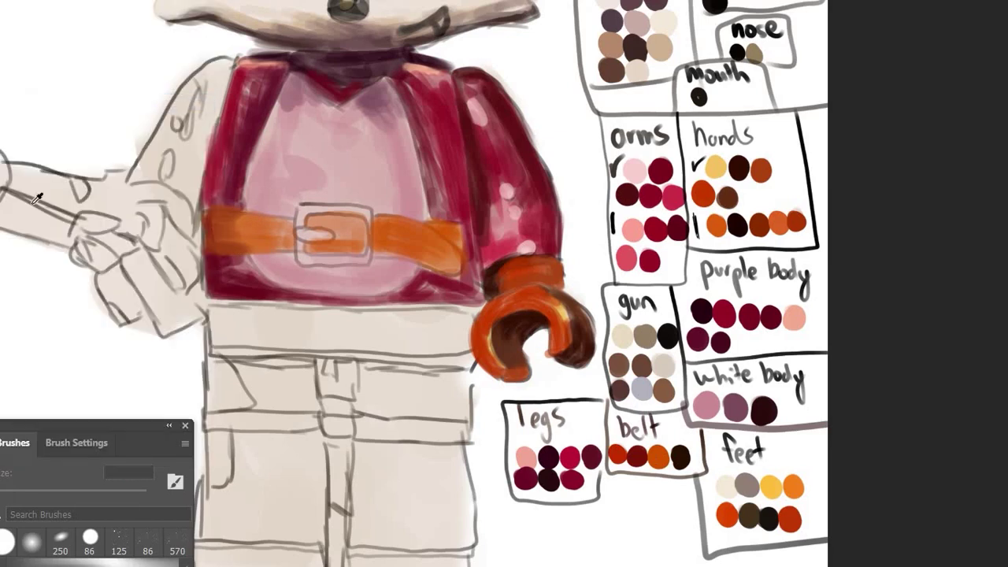
pyautogui.moveTo(299, 254); pyautogui.dragTo(367, 249)
pyautogui.moveTo(308, 236); pyautogui.dragTo(465, 240)
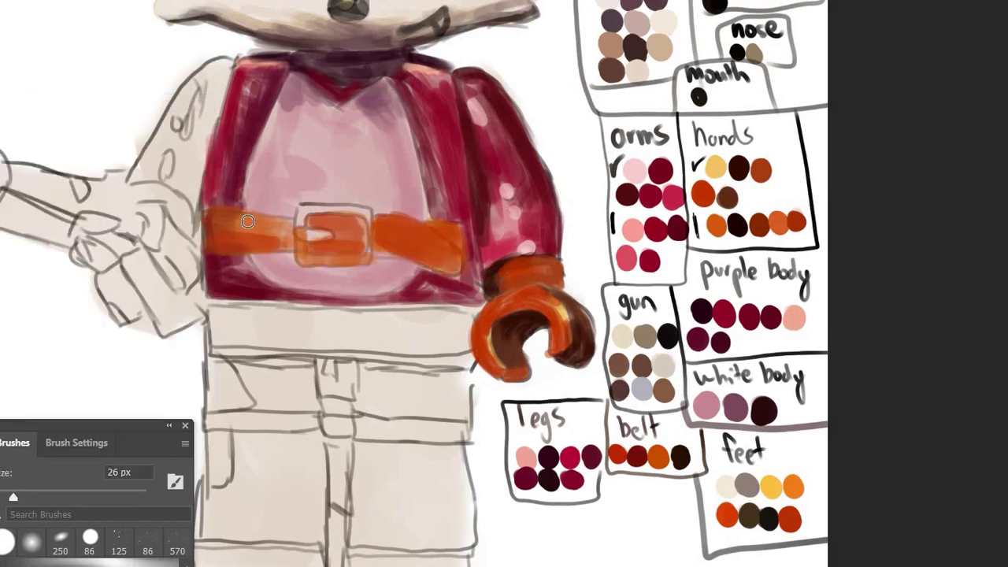
pyautogui.moveTo(220, 236); pyautogui.dragTo(295, 224)
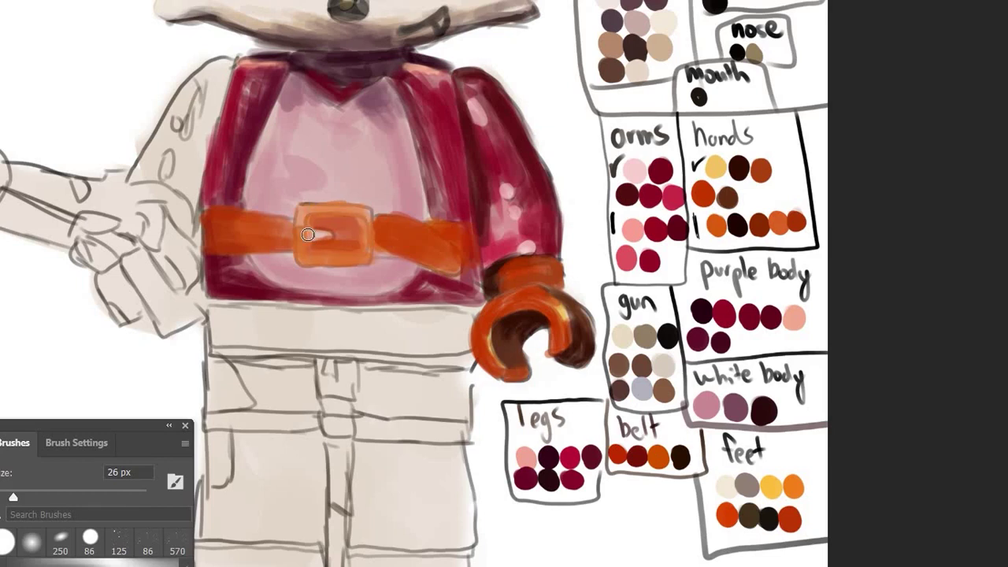
# Trace the buckle oval, buckle rectangles and belt edges in dark outline.
pyautogui.scroll(3, 297, 136)
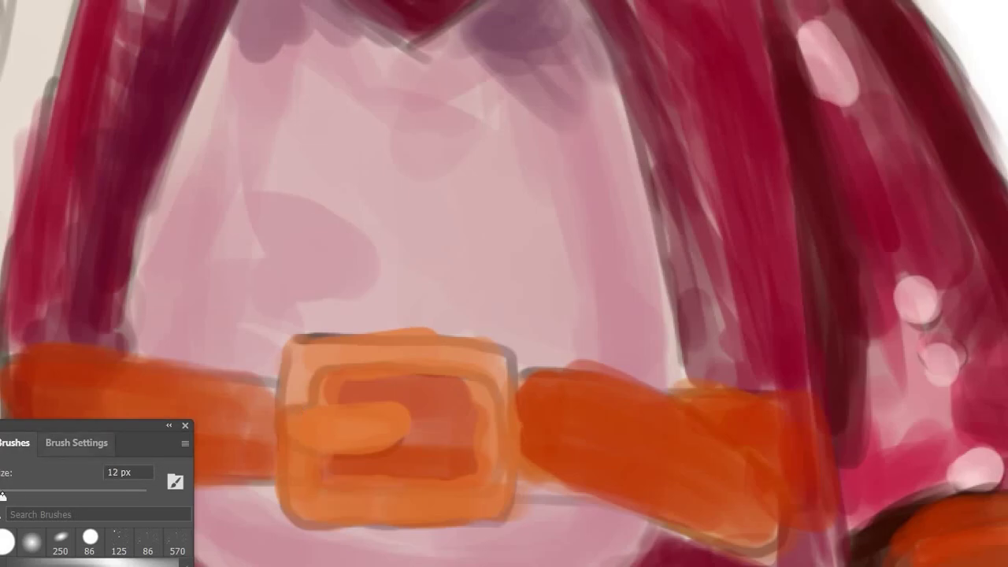
pyautogui.moveTo(320, 404); pyautogui.dragTo(293, 406)
pyautogui.scroll(-3, 474, 311)
pyautogui.moveTo(474, 310)
pyautogui.mouseDown()
pyautogui.moveTo(315, 252)
pyautogui.moveTo(299, 223)
pyautogui.mouseUp()
pyautogui.moveTo(669, 283); pyautogui.dragTo(528, 346)
pyautogui.moveTo(530, 251); pyautogui.dragTo(787, 394)
pyautogui.scroll(-3, 525, 360)
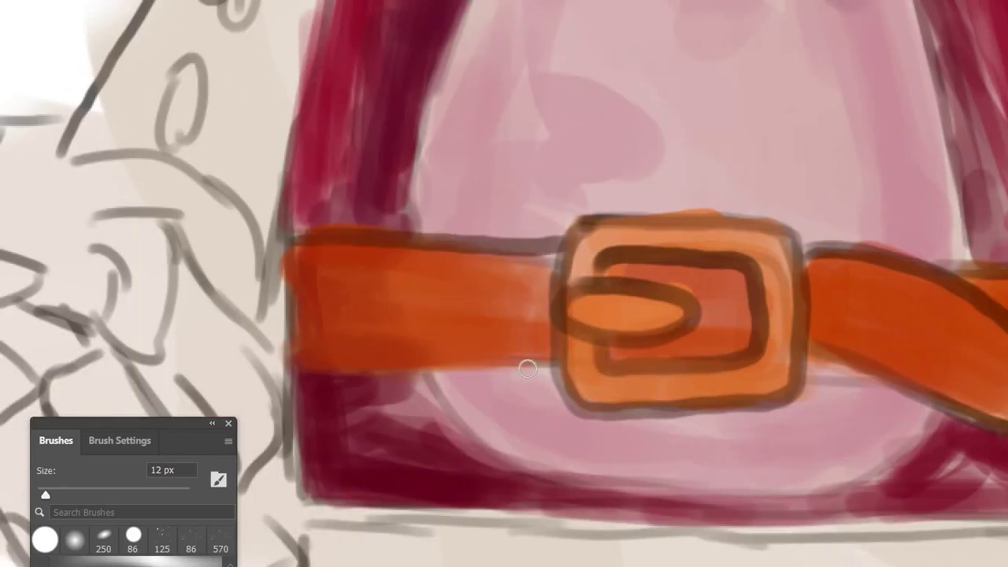
pyautogui.scroll(-2, 344, 97)
pyautogui.scroll(-2, 101, 248)
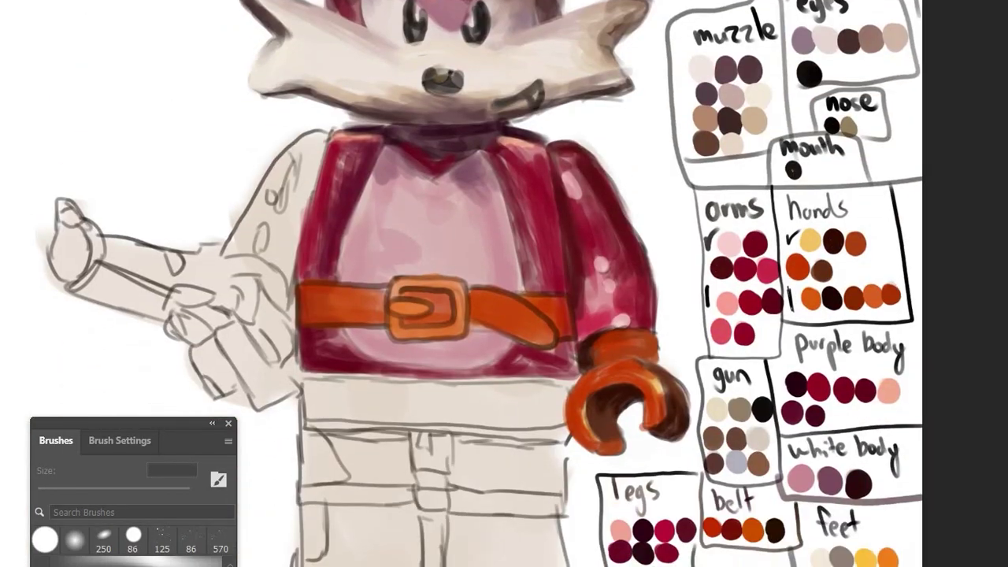
pyautogui.hscroll(1, 100, 247)
pyautogui.scroll(-1, 101, 247)
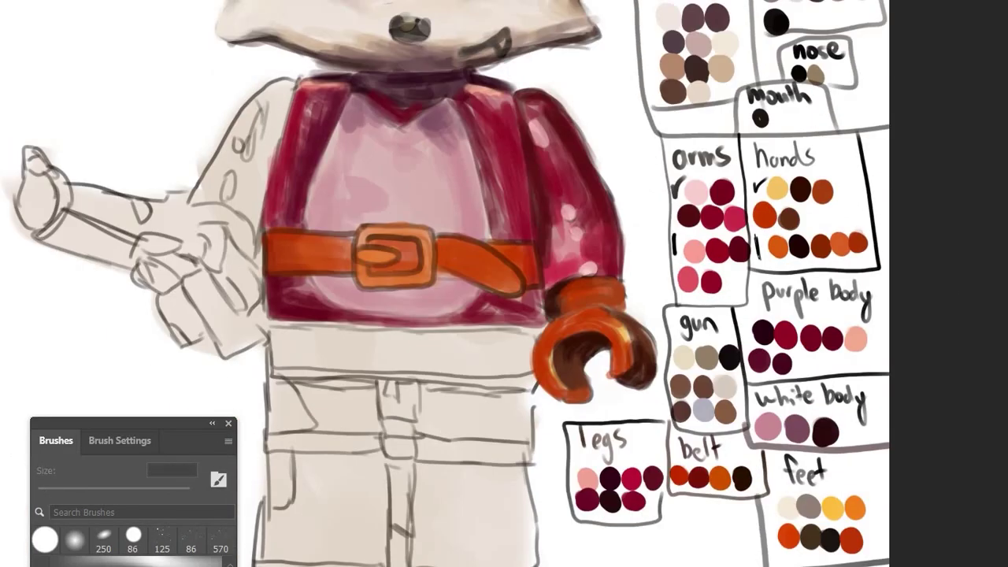
# Shade the hip band below the belt magenta with a light pink top band.
pyautogui.moveTo(287, 358); pyautogui.dragTo(410, 338)
pyautogui.moveTo(270, 323); pyautogui.dragTo(518, 331)
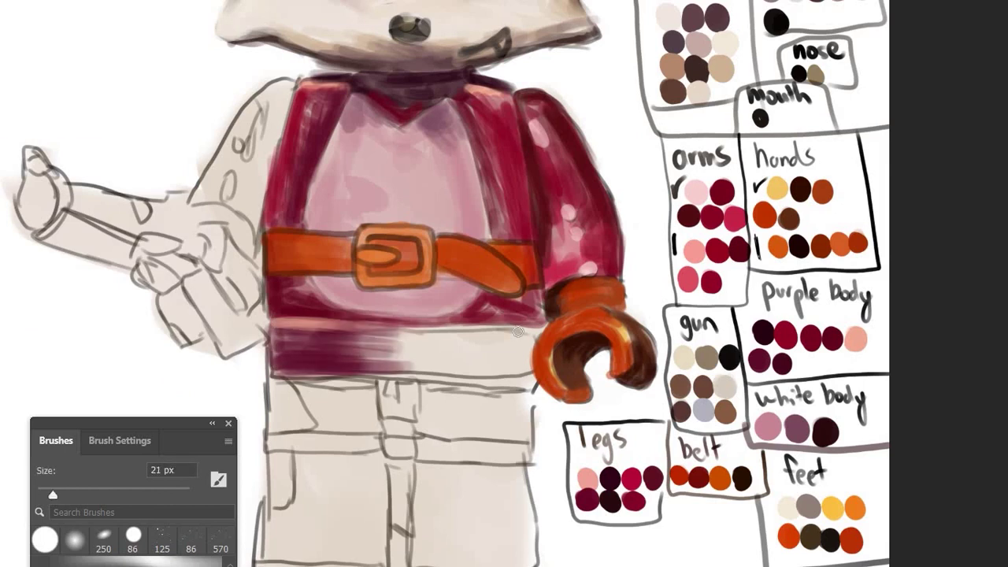
pyautogui.press('alt')
pyautogui.moveTo(465, 368)
pyautogui.mouseDown()
pyautogui.moveTo(272, 347)
pyautogui.moveTo(532, 362)
pyautogui.moveTo(394, 334)
pyautogui.mouseUp()
pyautogui.moveTo(544, 327); pyautogui.dragTo(504, 363)
# Paint the gun arm's sleeve pink-red with darker red shading, then begin the cuff and orange hand.
pyautogui.hscroll(-2, 582, 259)
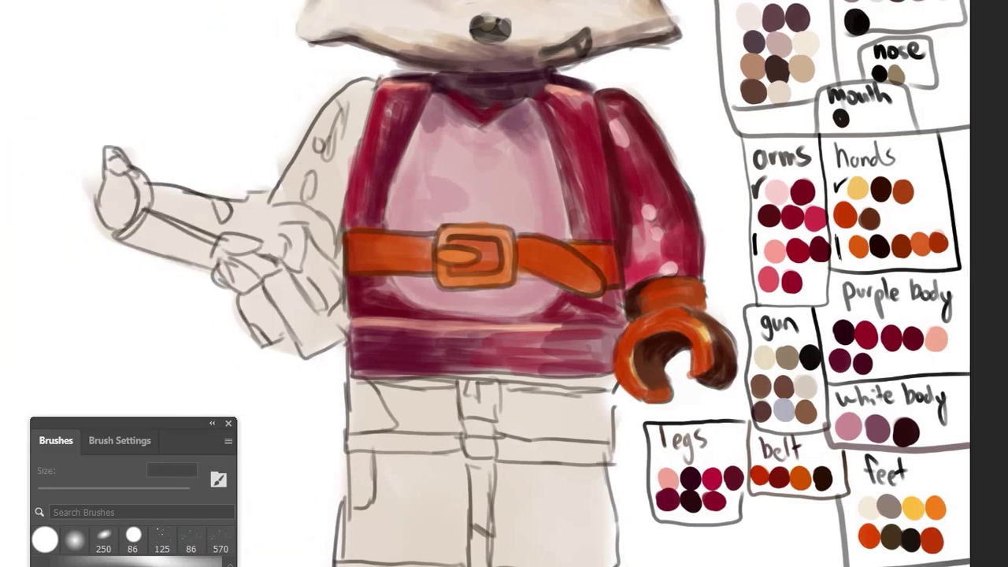
pyautogui.scroll(2, 683, 160)
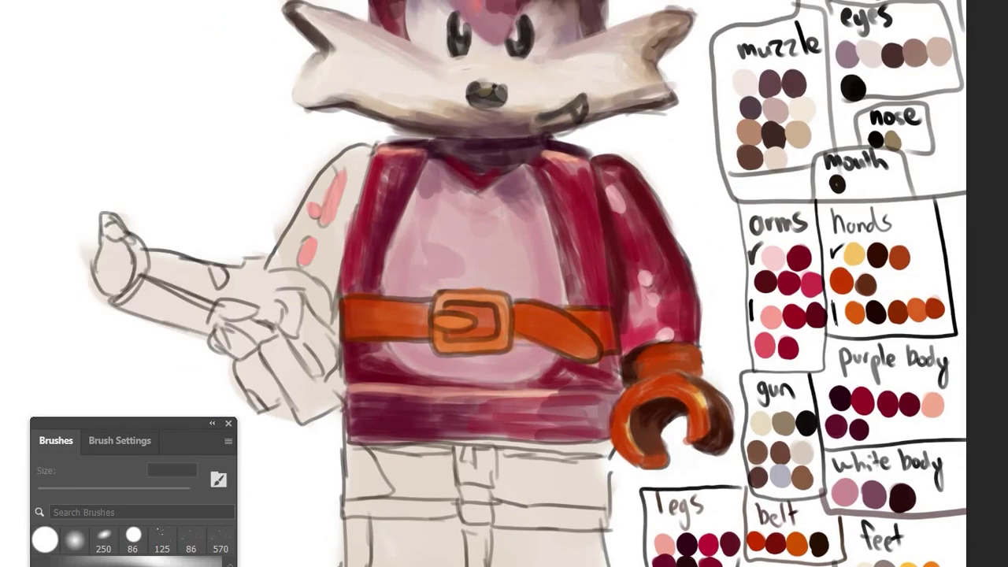
pyautogui.moveTo(350, 165)
pyautogui.mouseDown()
pyautogui.moveTo(287, 280)
pyautogui.moveTo(299, 255)
pyautogui.mouseUp()
pyautogui.moveTo(370, 148); pyautogui.dragTo(311, 197)
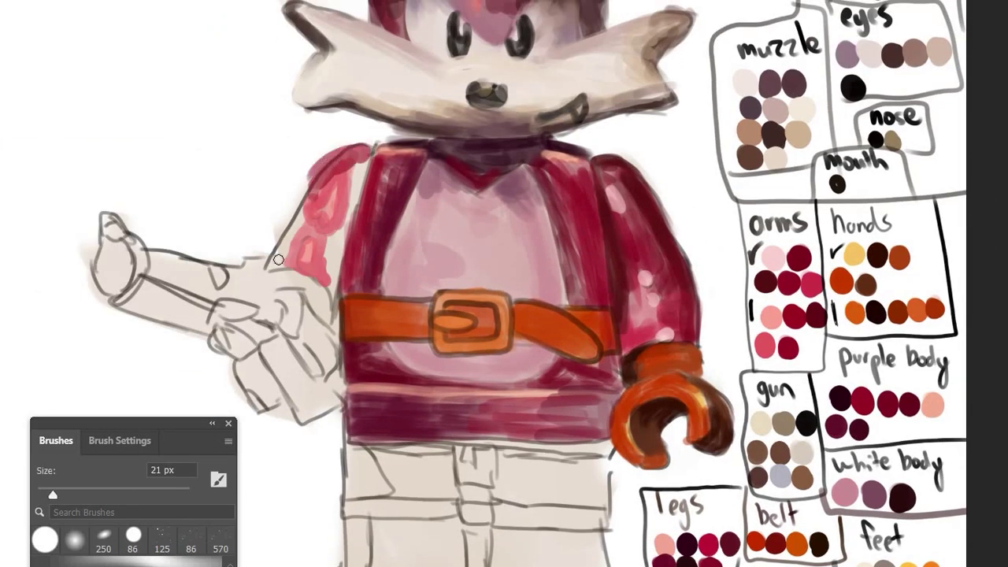
pyautogui.moveTo(279, 259)
pyautogui.mouseDown()
pyautogui.moveTo(355, 195)
pyautogui.moveTo(314, 299)
pyautogui.mouseUp()
pyautogui.moveTo(377, 146); pyautogui.dragTo(331, 299)
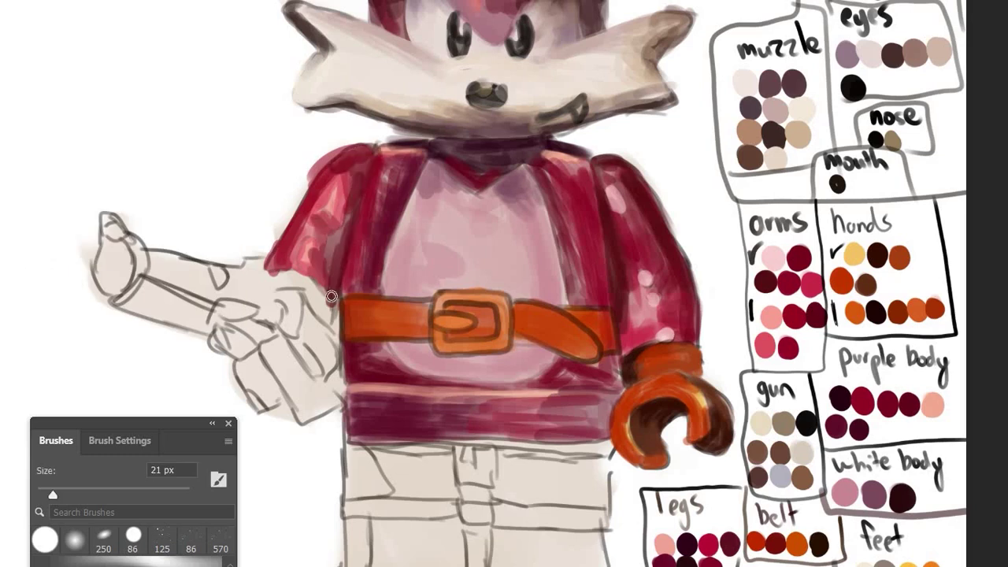
pyautogui.moveTo(339, 264); pyautogui.dragTo(299, 311)
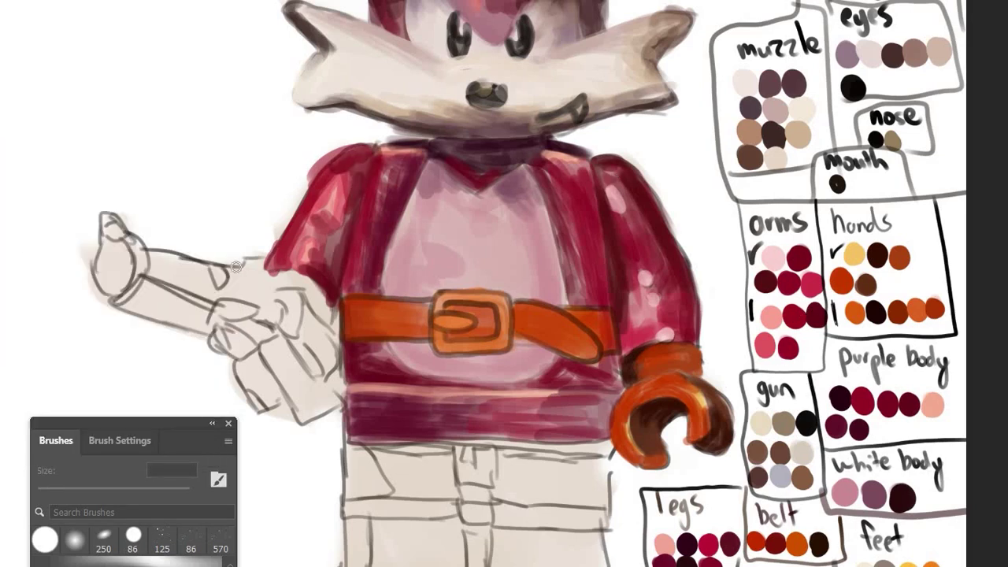
pyautogui.moveTo(267, 276); pyautogui.dragTo(298, 292)
pyautogui.moveTo(258, 262)
pyautogui.mouseDown()
pyautogui.moveTo(278, 314)
pyautogui.moveTo(334, 371)
pyautogui.mouseUp()
pyautogui.moveTo(323, 325); pyautogui.dragTo(340, 375)
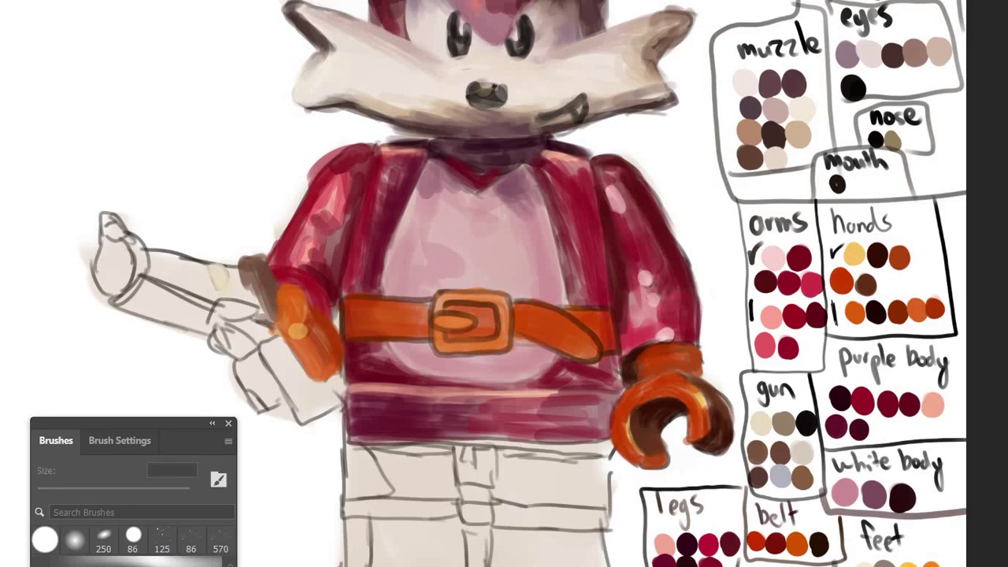
# Paint the gun barrel grey-brown and the muzzle tip pale grey-blue with a 21 px brush, then save.
pyautogui.keyDown('alt'); pyautogui.click(784, 426); pyautogui.keyUp('alt')
pyautogui.moveTo(147, 266)
pyautogui.mouseDown()
pyautogui.moveTo(260, 309)
pyautogui.moveTo(259, 278)
pyautogui.mouseUp()
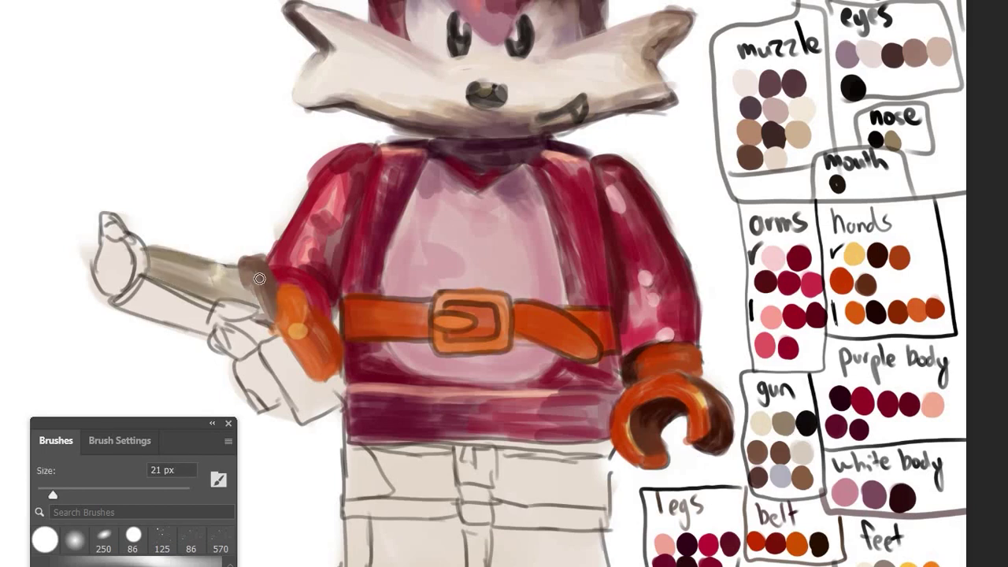
pyautogui.keyDown('alt'); pyautogui.click(784, 471); pyautogui.keyUp('alt')
pyautogui.moveTo(126, 250); pyautogui.dragTo(107, 261)
pyautogui.click(141, 258)
pyautogui.press('Return')
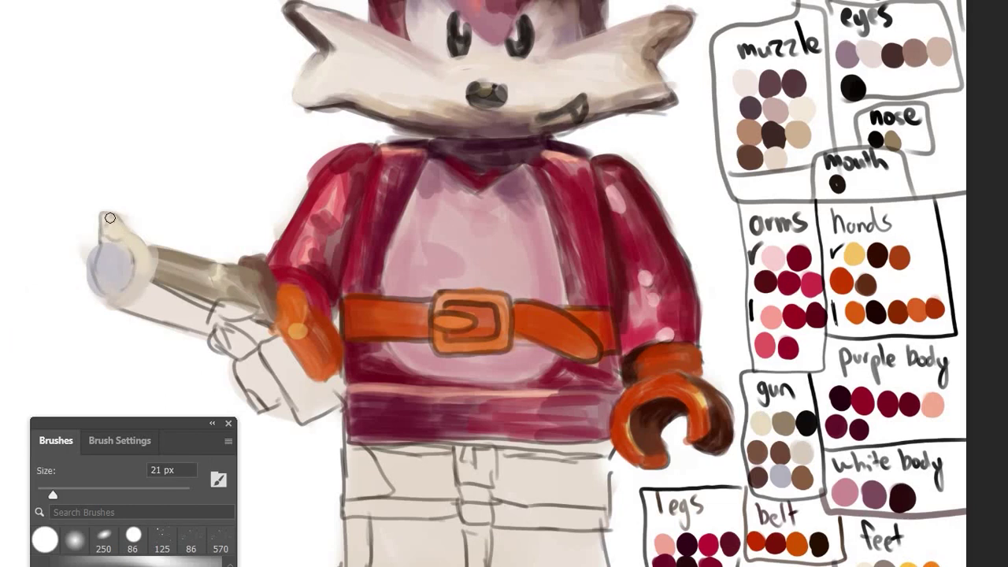
pyautogui.moveTo(121, 238); pyautogui.dragTo(110, 222)
pyautogui.hotkey('ctrl', 's')
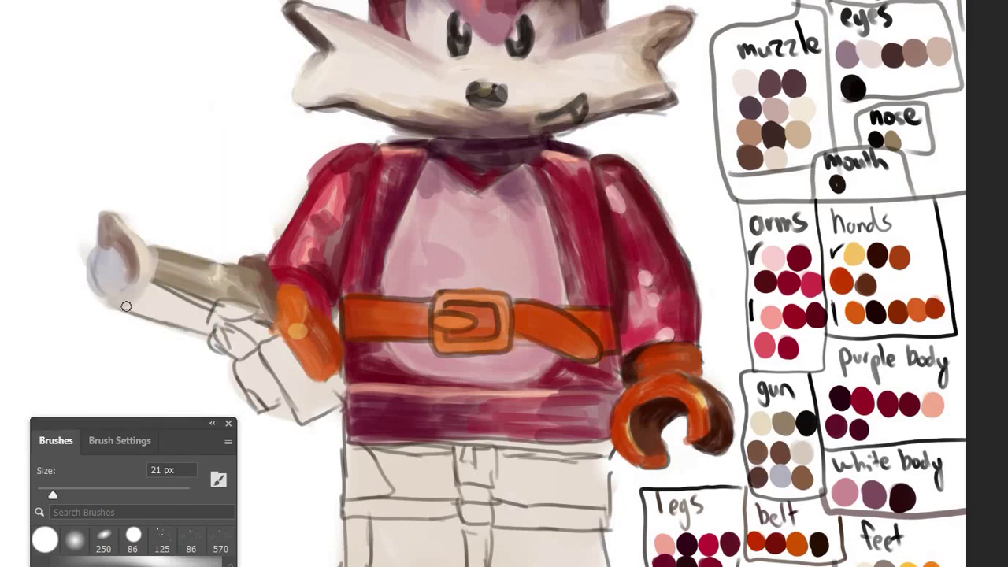
# Paint the dark brown grip, save, and shade the hand grey near the grip.
pyautogui.moveTo(117, 304)
pyautogui.mouseDown()
pyautogui.moveTo(206, 335)
pyautogui.moveTo(170, 300)
pyautogui.mouseUp()
pyautogui.keyDown('alt'); pyautogui.click(760, 472); pyautogui.keyUp('alt')
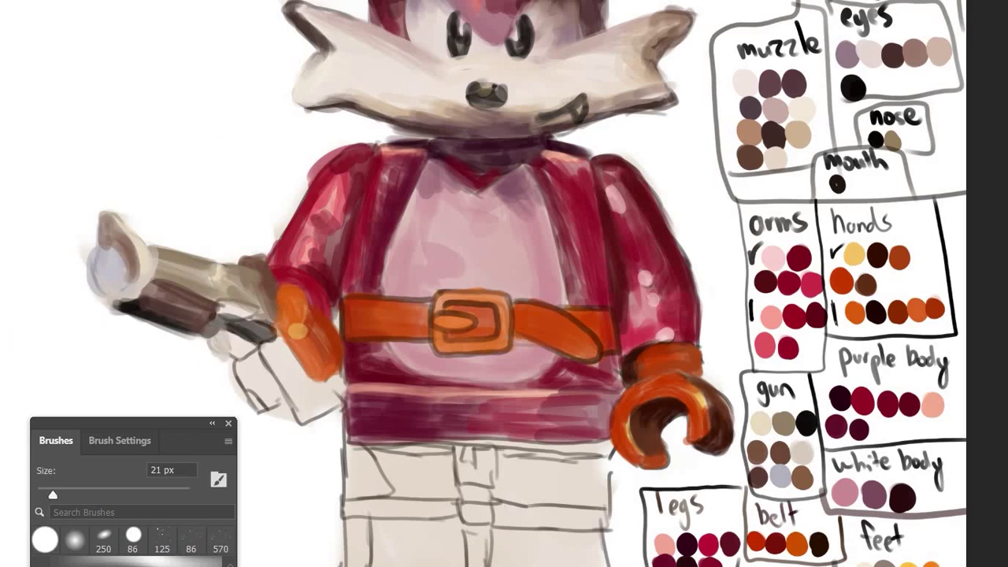
pyautogui.moveTo(253, 311); pyautogui.dragTo(236, 323)
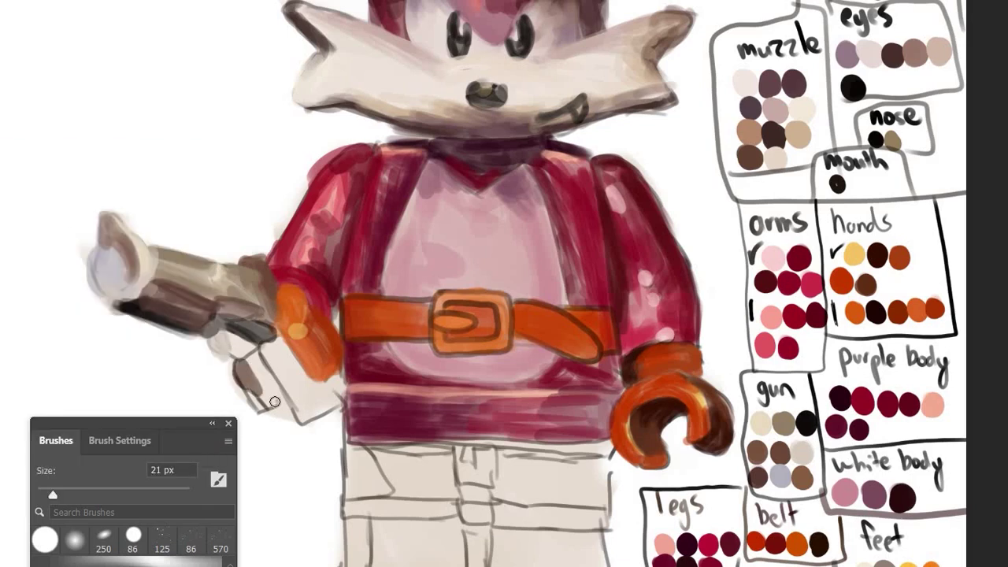
pyautogui.moveTo(275, 402)
pyautogui.mouseDown()
pyautogui.moveTo(241, 364)
pyautogui.moveTo(277, 400)
pyautogui.mouseUp()
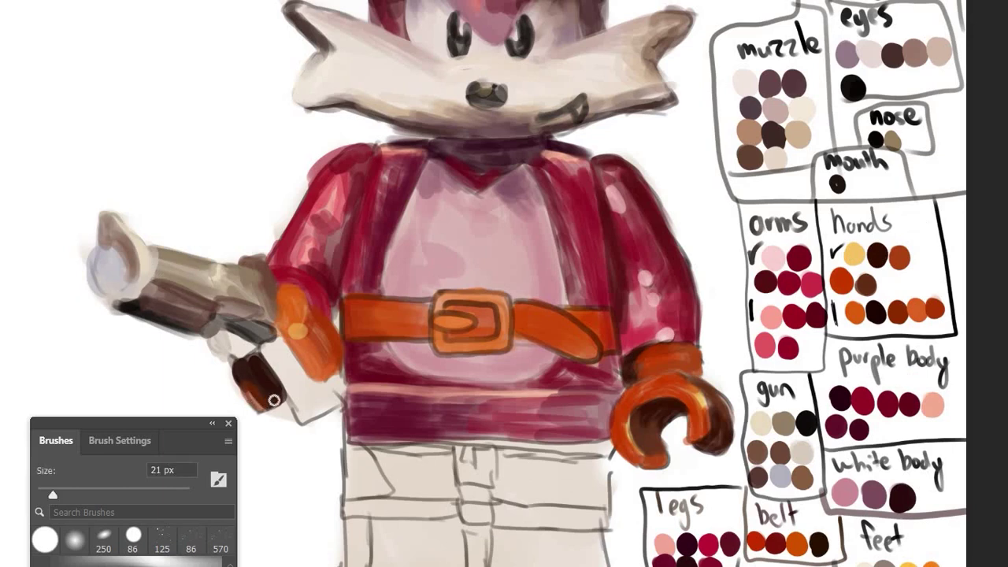
pyautogui.click(16, 0)
pyautogui.click(24, 102)
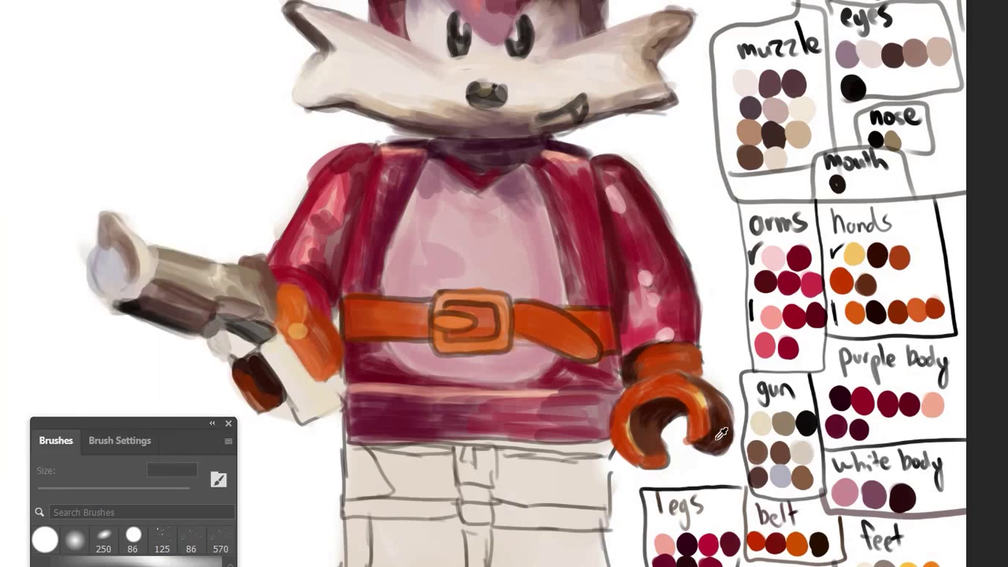
pyautogui.moveTo(264, 343)
pyautogui.mouseDown()
pyautogui.moveTo(305, 420)
pyautogui.moveTo(291, 384)
pyautogui.mouseUp()
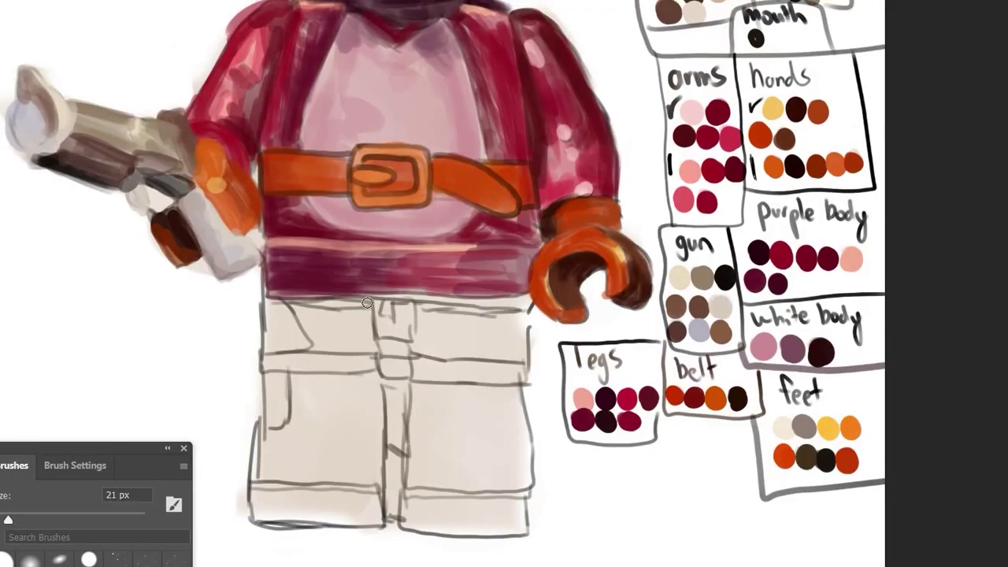
# Paint the waist band and both hips pink, glazed with dark maroon.
pyautogui.moveTo(367, 302)
pyautogui.mouseDown()
pyautogui.moveTo(283, 304)
pyautogui.moveTo(463, 299)
pyautogui.mouseUp()
pyautogui.keyDown('alt'); pyautogui.click(603, 400); pyautogui.keyUp('alt')
pyautogui.moveTo(284, 296); pyautogui.dragTo(521, 303)
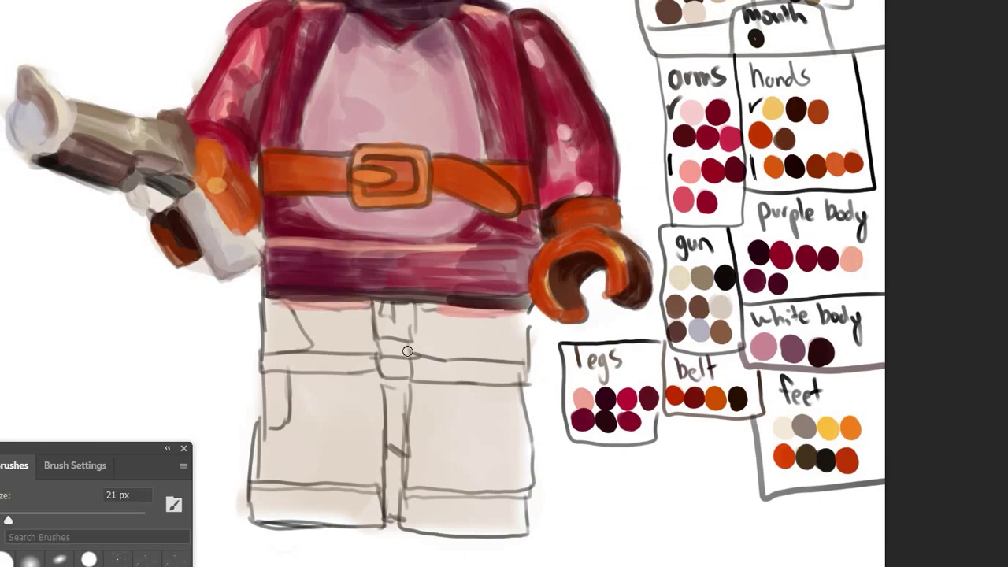
pyautogui.moveTo(407, 351); pyautogui.dragTo(390, 369)
pyautogui.moveTo(414, 307)
pyautogui.mouseDown()
pyautogui.moveTo(393, 373)
pyautogui.moveTo(526, 331)
pyautogui.mouseUp()
pyautogui.moveTo(298, 315); pyautogui.dragTo(361, 332)
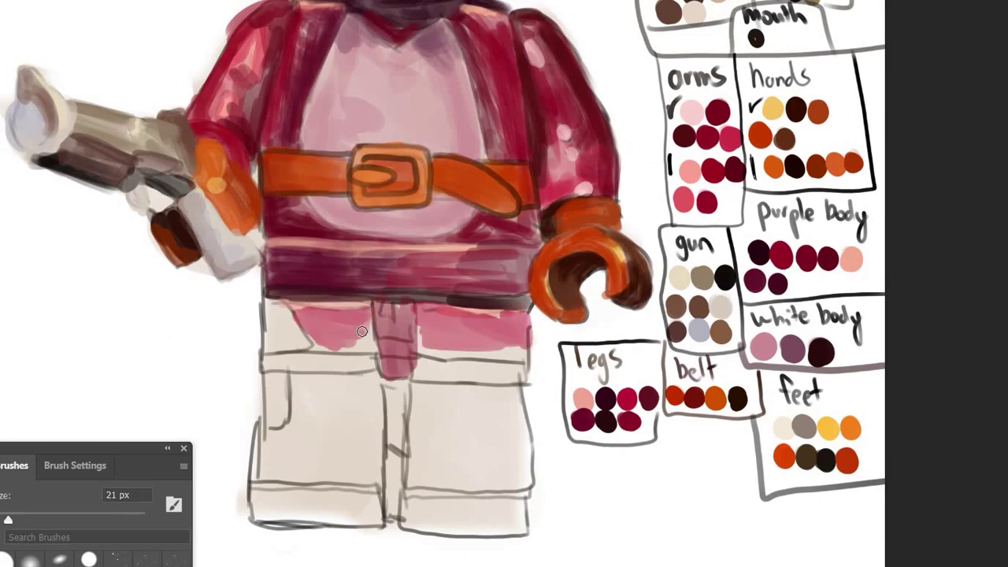
pyautogui.moveTo(484, 349); pyautogui.dragTo(413, 377)
pyautogui.moveTo(417, 331); pyautogui.dragTo(527, 358)
pyautogui.moveTo(263, 346)
pyautogui.mouseDown()
pyautogui.moveTo(319, 303)
pyautogui.moveTo(374, 346)
pyautogui.mouseUp()
pyautogui.moveTo(266, 366)
pyautogui.mouseDown()
pyautogui.moveTo(381, 356)
pyautogui.moveTo(387, 515)
pyautogui.mouseUp()
# Paint the dark gap between the legs and fill both lower legs beige.
pyautogui.moveTo(406, 397)
pyautogui.mouseDown()
pyautogui.moveTo(396, 429)
pyautogui.moveTo(483, 448)
pyautogui.mouseUp()
pyautogui.moveTo(472, 394); pyautogui.dragTo(519, 484)
pyautogui.moveTo(265, 461); pyautogui.dragTo(333, 407)
pyautogui.moveTo(291, 377); pyautogui.dragTo(374, 482)
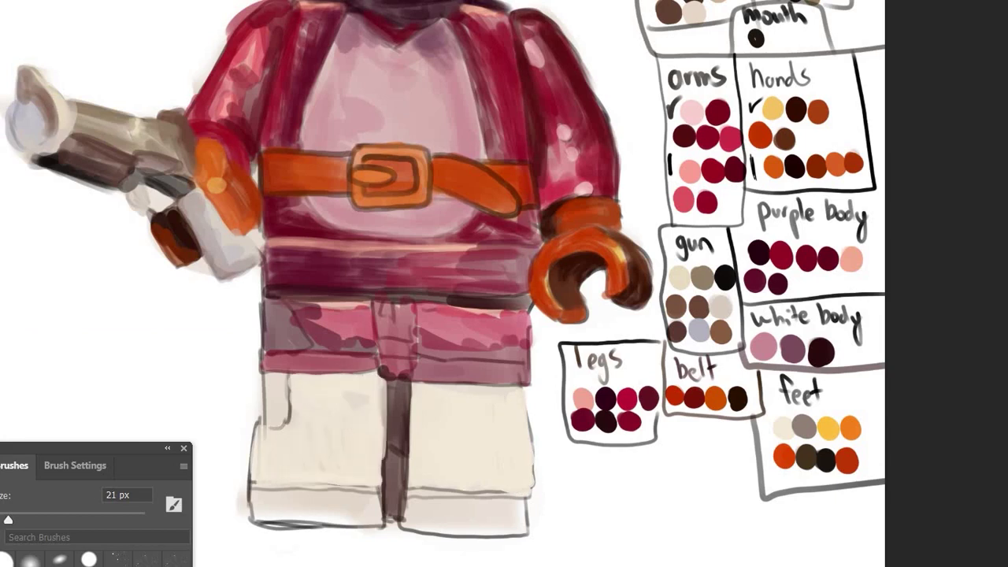
pyautogui.moveTo(295, 346); pyautogui.dragTo(266, 411)
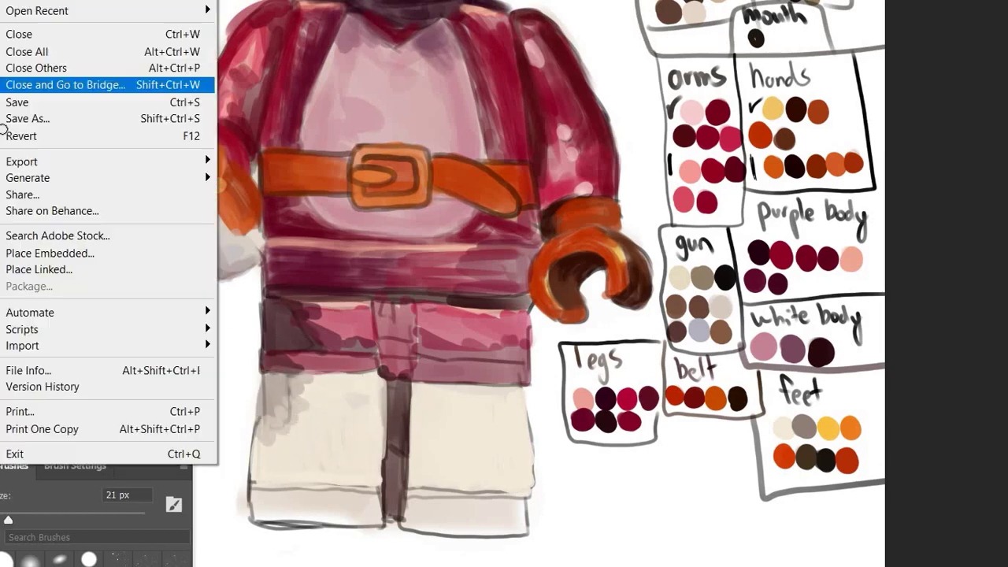
# Paint both feet orange with a yellow band along their tops.
pyautogui.keyDown('alt'); pyautogui.click(780, 390); pyautogui.keyUp('alt')
pyautogui.moveTo(516, 511)
pyautogui.mouseDown()
pyautogui.moveTo(410, 525)
pyautogui.moveTo(260, 519)
pyautogui.moveTo(256, 489)
pyautogui.mouseUp()
pyautogui.moveTo(455, 492); pyautogui.dragTo(531, 491)
pyautogui.moveTo(374, 488); pyautogui.dragTo(260, 487)
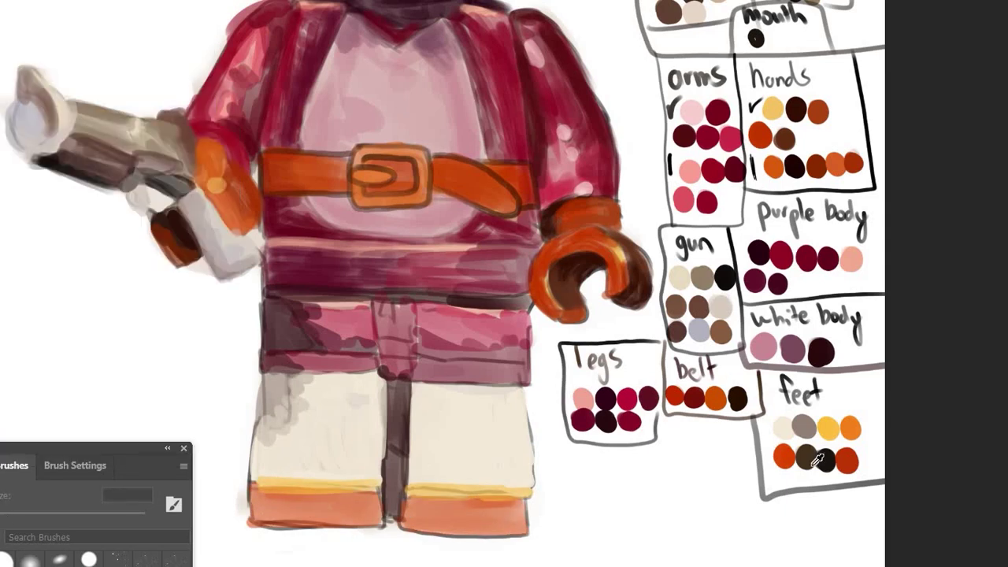
pyautogui.moveTo(480, 523)
pyautogui.mouseDown()
pyautogui.moveTo(347, 516)
pyautogui.moveTo(256, 473)
pyautogui.mouseUp()
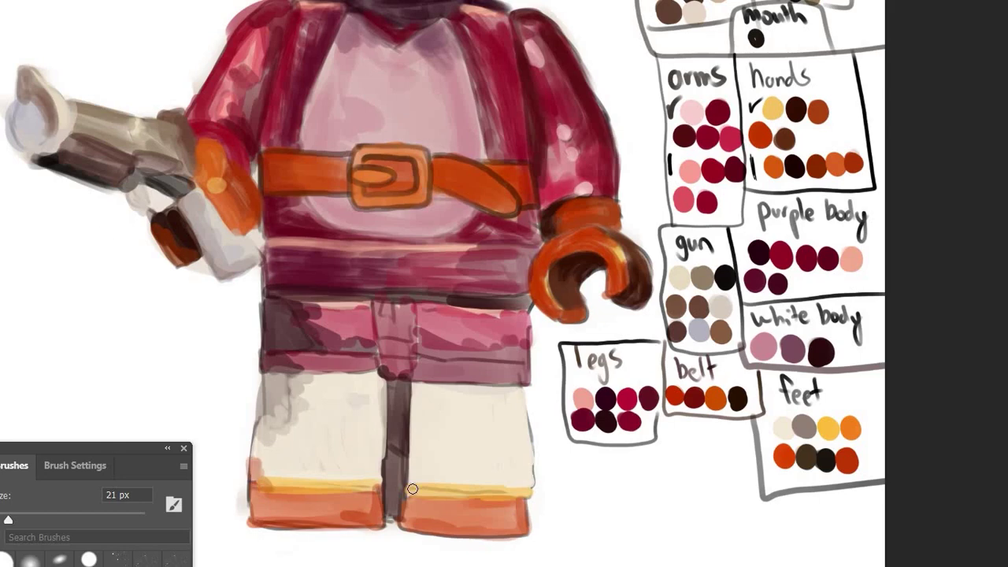
# Fit the figure on screen, try a Curves adjustment, then cancel it and zoom to the face.
pyautogui.hotkey('ctrl', '0')
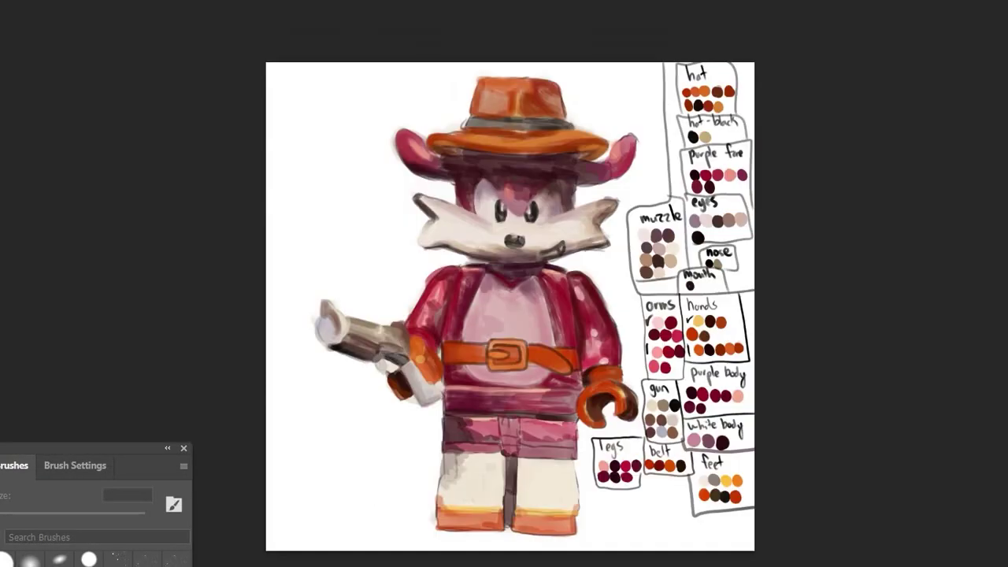
pyautogui.hotkey('ctrl', 'm')
pyautogui.moveTo(847, 292); pyautogui.dragTo(934, 197)
pyautogui.moveTo(792, 304); pyautogui.dragTo(853, 297)
pyautogui.press('Escape')
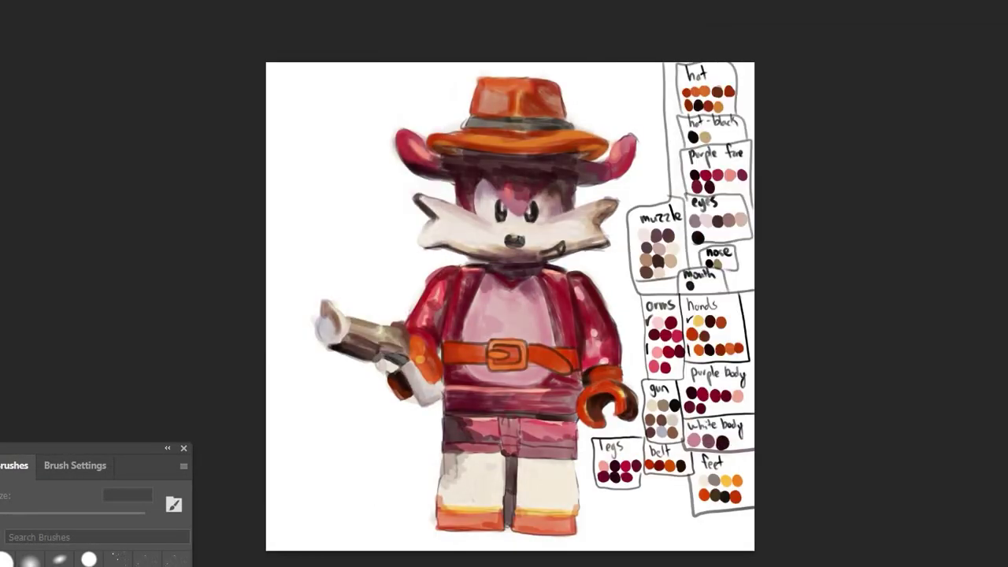
pyautogui.hotkey('ctrl', '+')
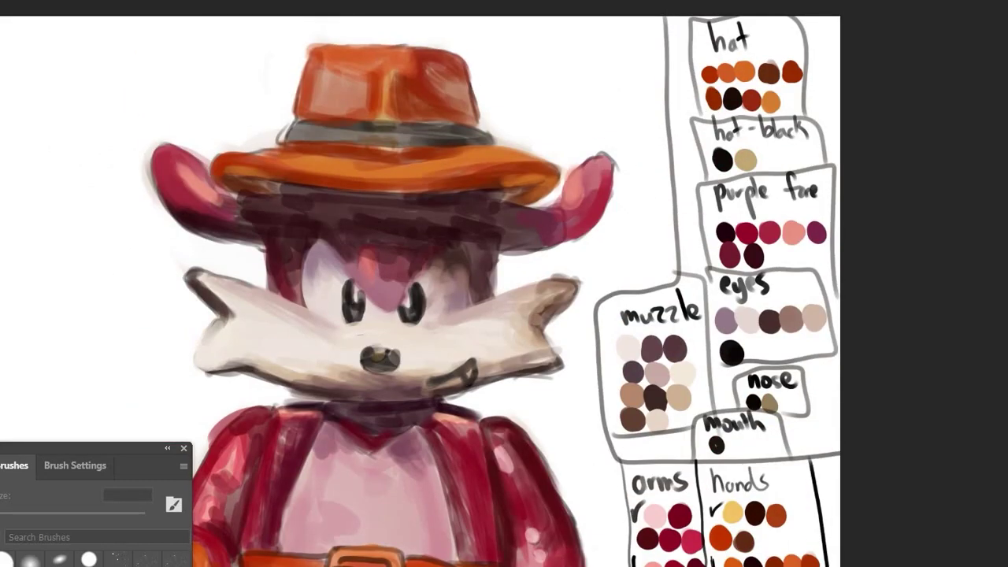
# Enlarge the brush to 49 px and darken the maroon hair under the hat and between the eyes.
pyautogui.moveTo(27, 437); pyautogui.dragTo(33, 447)
pyautogui.moveTo(236, 212)
pyautogui.mouseDown()
pyautogui.moveTo(325, 225)
pyautogui.moveTo(353, 215)
pyautogui.moveTo(423, 245)
pyautogui.moveTo(362, 255)
pyautogui.moveTo(507, 218)
pyautogui.mouseUp()
pyautogui.moveTo(360, 276); pyautogui.dragTo(393, 299)
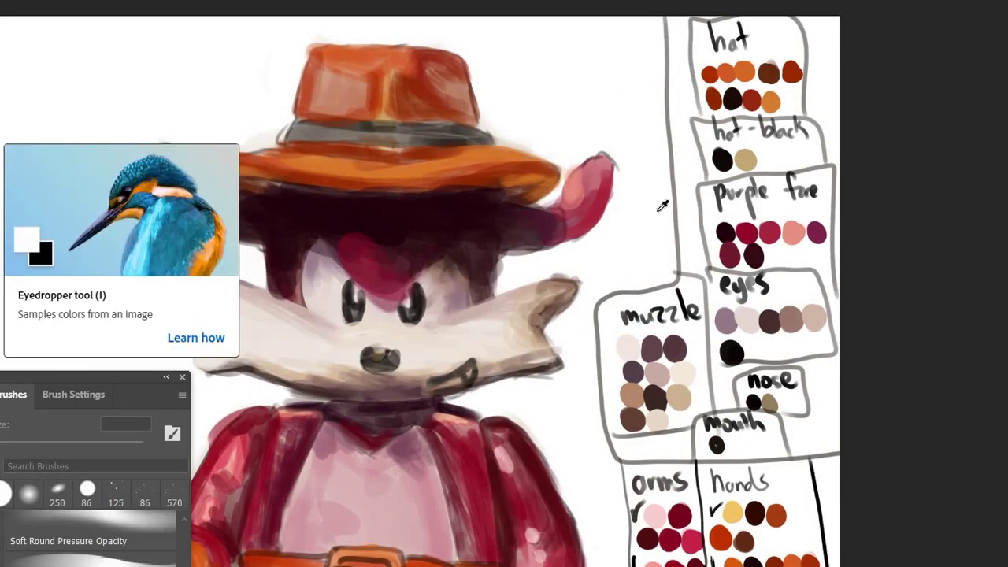
pyautogui.moveTo(346, 236); pyautogui.dragTo(394, 258)
pyautogui.hotkey('alt', 'e')
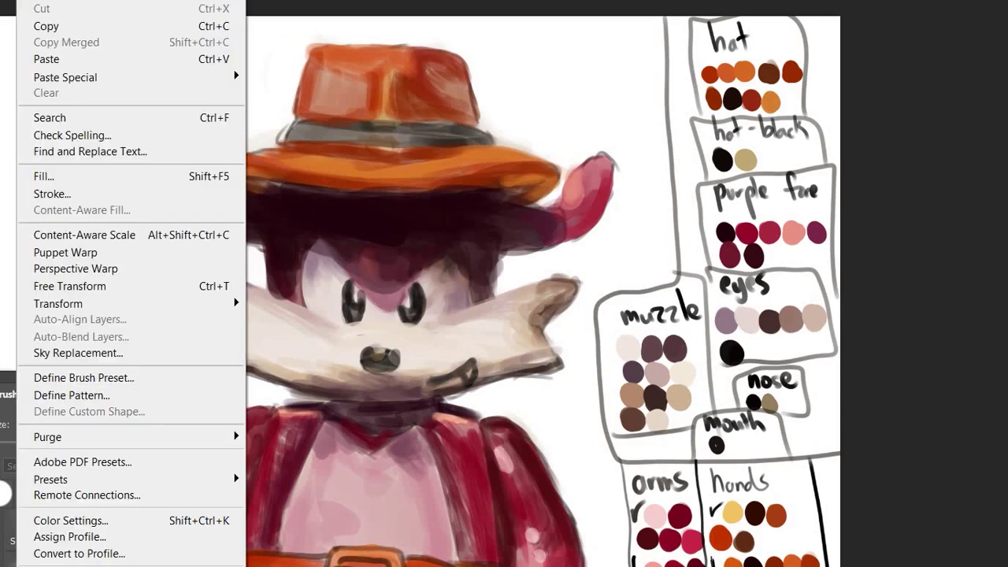
pyautogui.press('Escape')
pyautogui.moveTo(390, 253); pyautogui.dragTo(390, 284)
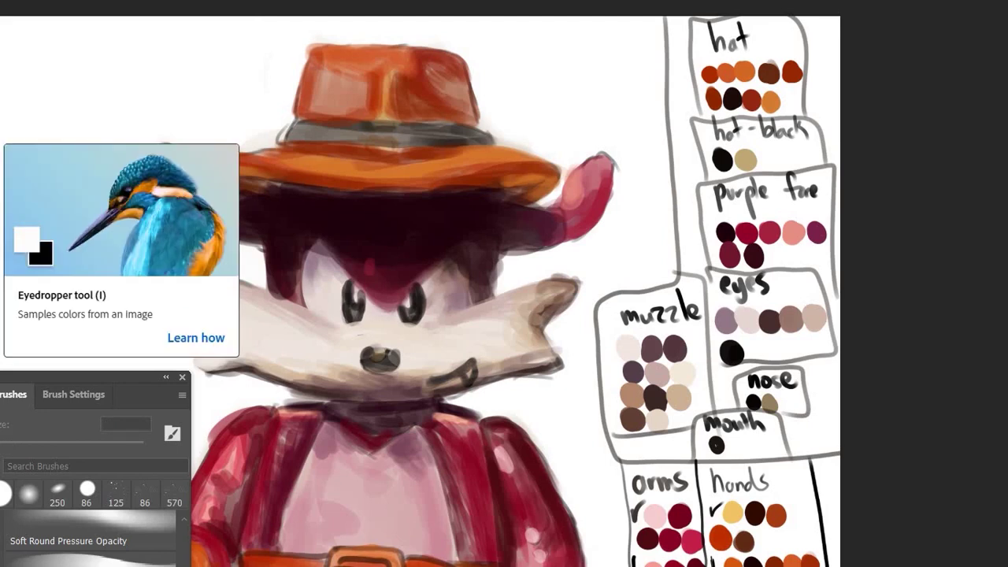
# Repaint the left ear pinker, undo one stroke, and reshade the lower muzzle grey.
pyautogui.moveTo(194, 180); pyautogui.dragTo(220, 204)
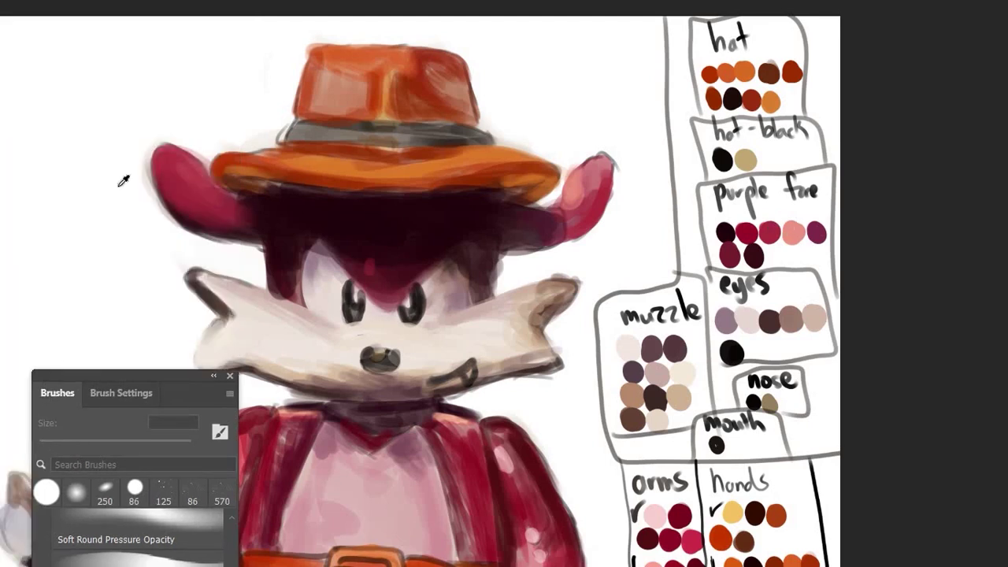
pyautogui.hotkey('ctrl', 'z')
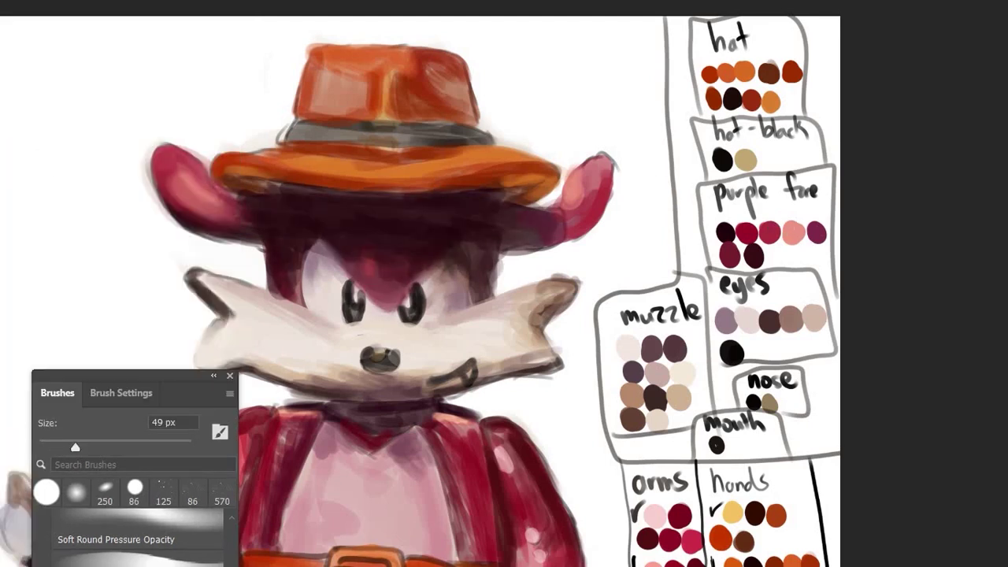
pyautogui.scroll(-3, 555, 228)
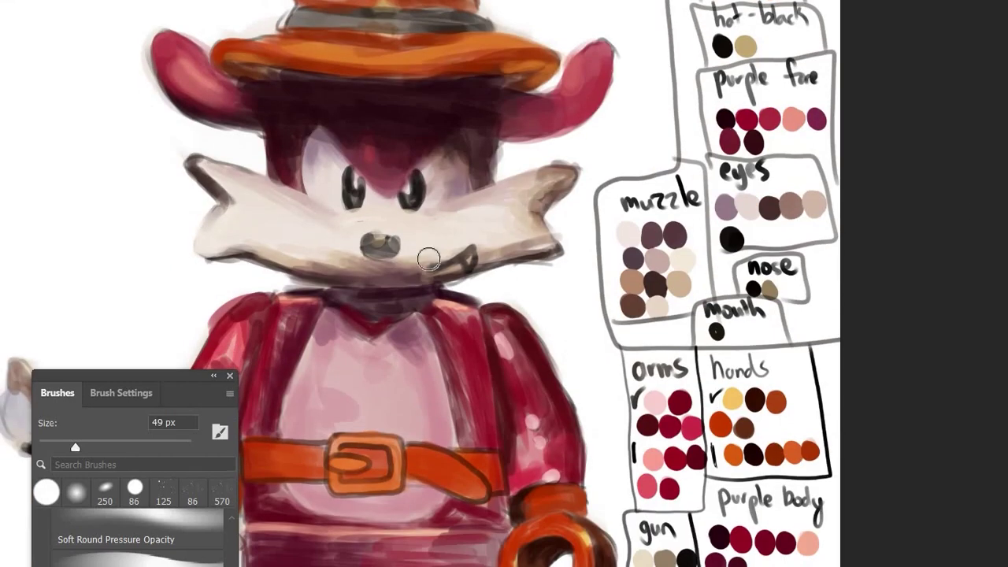
pyautogui.moveTo(429, 259); pyautogui.dragTo(367, 281)
pyautogui.moveTo(260, 260); pyautogui.dragTo(520, 236)
pyautogui.moveTo(213, 173); pyautogui.dragTo(567, 205)
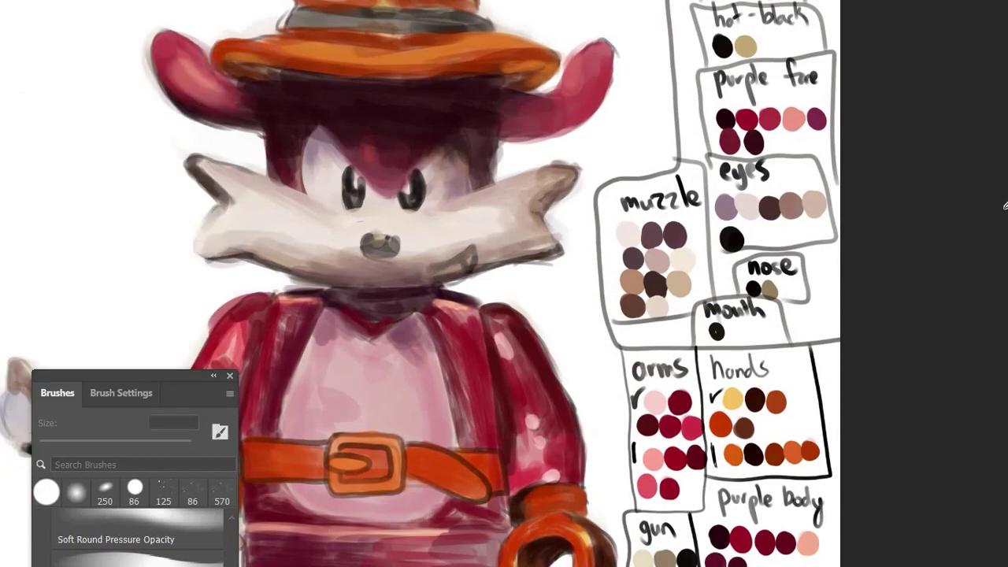
pyautogui.scroll(-5, 420, 284)
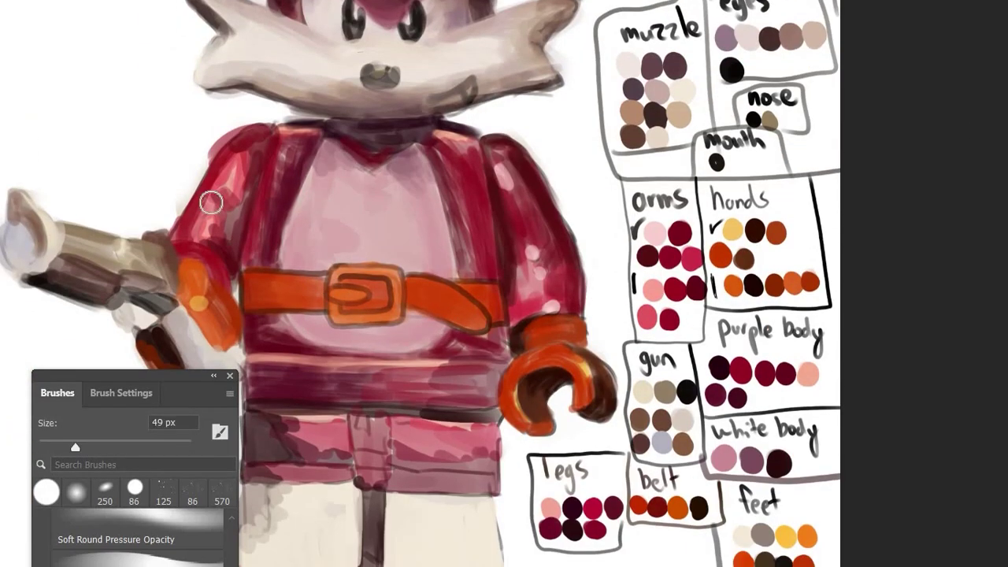
# Darken the collar, waist band, shoulder and upper pants with deeper pinkish red.
pyautogui.press('alt')
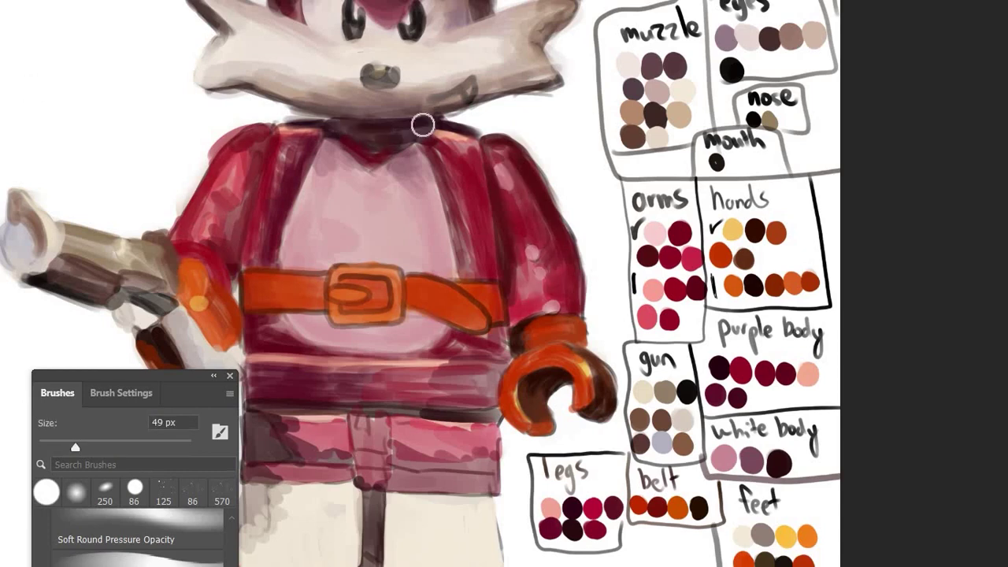
pyautogui.moveTo(422, 124)
pyautogui.mouseDown()
pyautogui.moveTo(286, 153)
pyautogui.moveTo(464, 162)
pyautogui.mouseUp()
pyautogui.moveTo(378, 376); pyautogui.dragTo(472, 386)
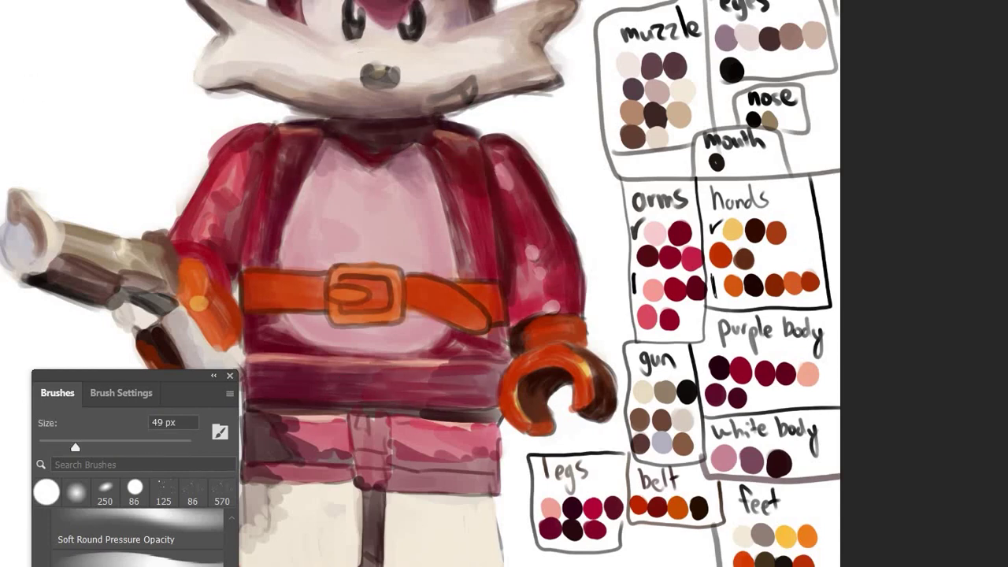
pyautogui.moveTo(275, 347); pyautogui.dragTo(504, 351)
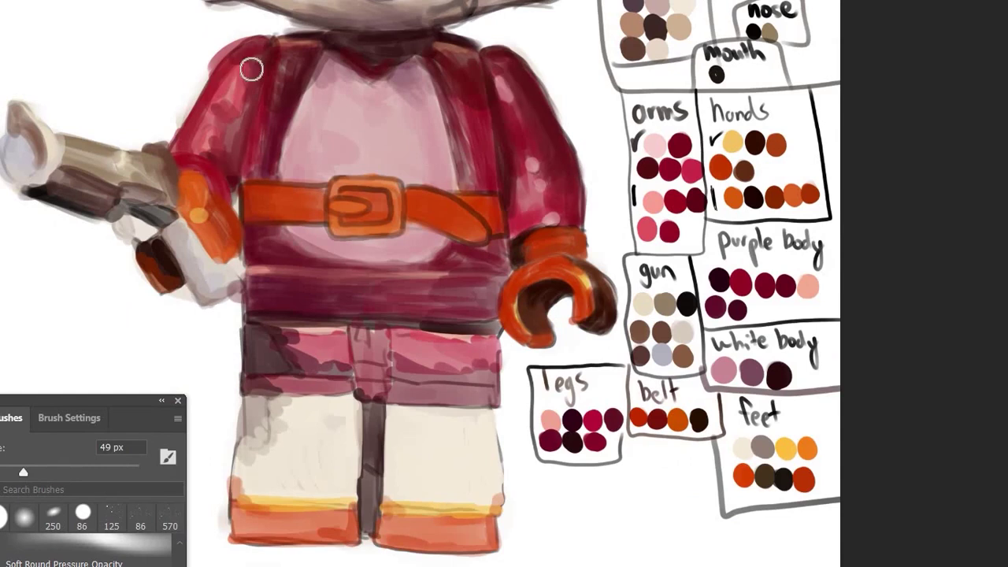
pyautogui.moveTo(252, 67); pyautogui.dragTo(240, 155)
pyautogui.moveTo(221, 55); pyautogui.dragTo(202, 150)
pyautogui.moveTo(304, 371); pyautogui.dragTo(291, 339)
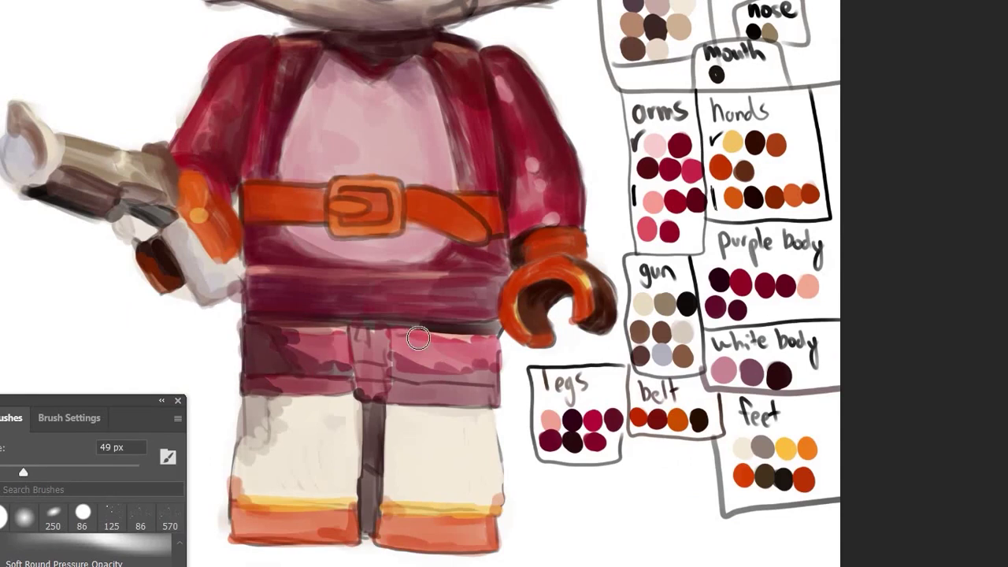
pyautogui.moveTo(418, 338); pyautogui.dragTo(480, 370)
pyautogui.moveTo(378, 347); pyautogui.dragTo(315, 336)
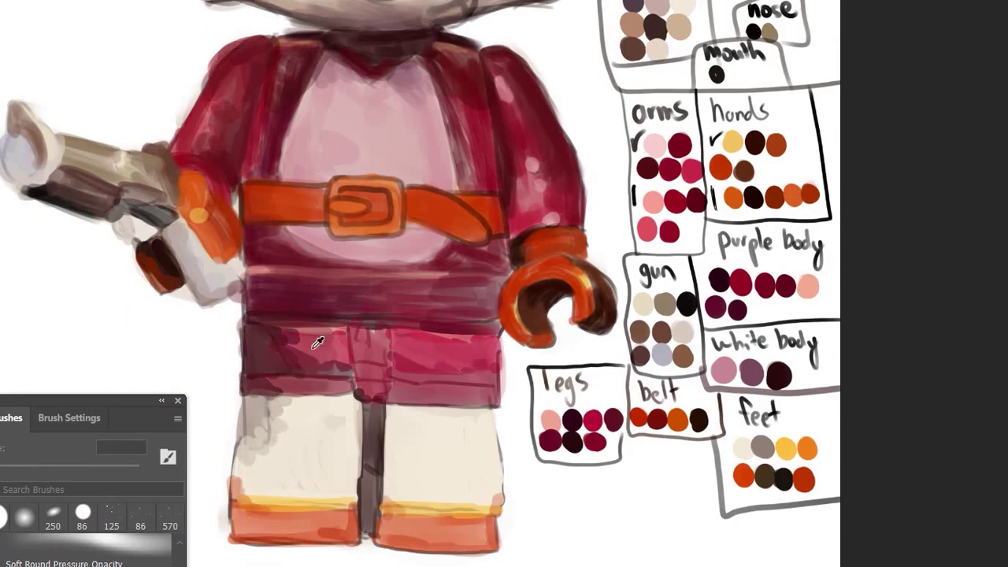
# Cover the grey smudges on the legs with smooth cream and zoom out.
pyautogui.keyDown('alt'); pyautogui.click(250, 402); pyautogui.keyUp('alt')
pyautogui.moveTo(252, 409); pyautogui.dragTo(307, 441)
pyautogui.moveTo(237, 425); pyautogui.dragTo(291, 465)
pyautogui.moveTo(268, 401); pyautogui.dragTo(347, 397)
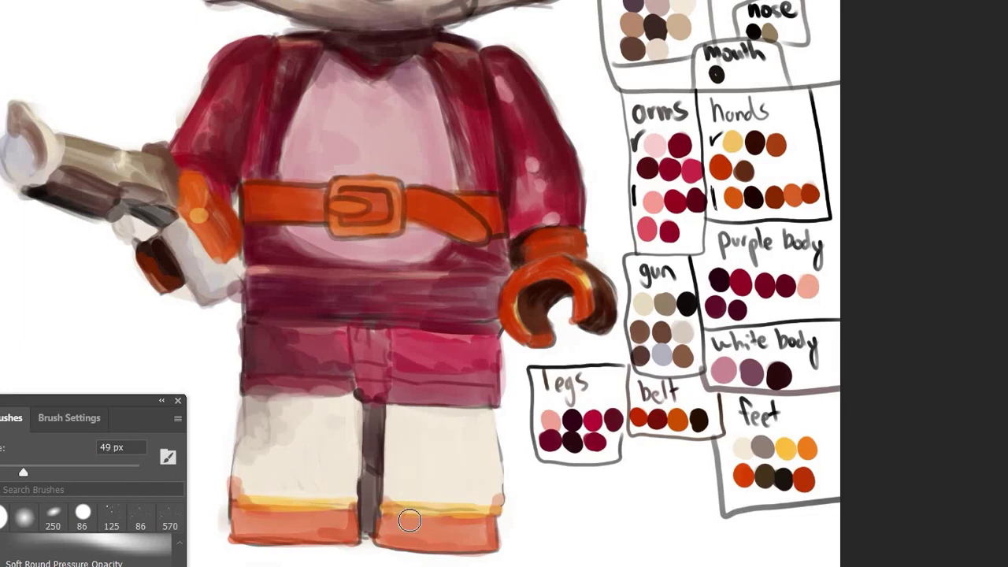
pyautogui.moveTo(495, 448); pyautogui.dragTo(472, 504)
pyautogui.moveTo(496, 425); pyautogui.dragTo(435, 524)
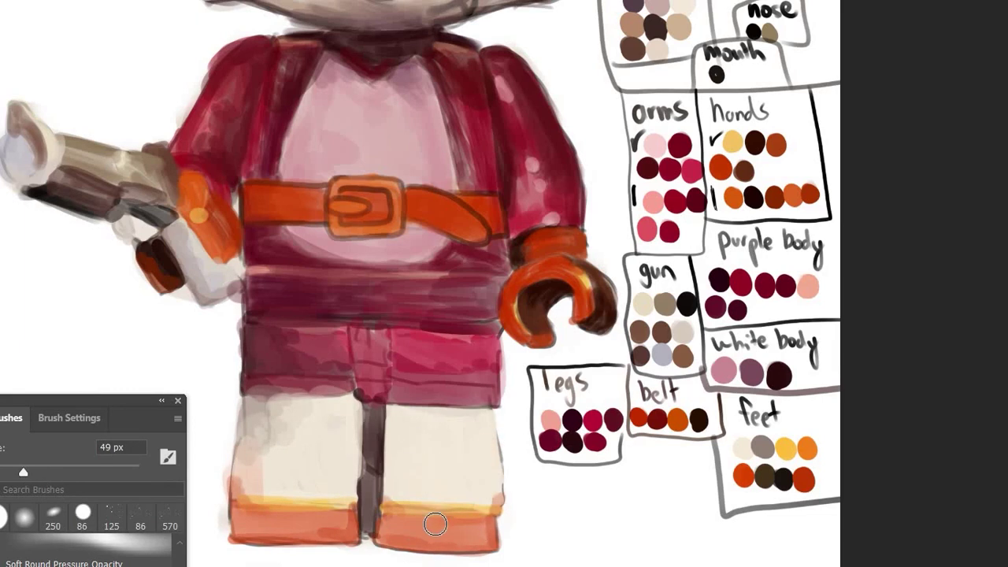
pyautogui.keyDown('alt'); pyautogui.click(228, 57); pyautogui.keyUp('alt')
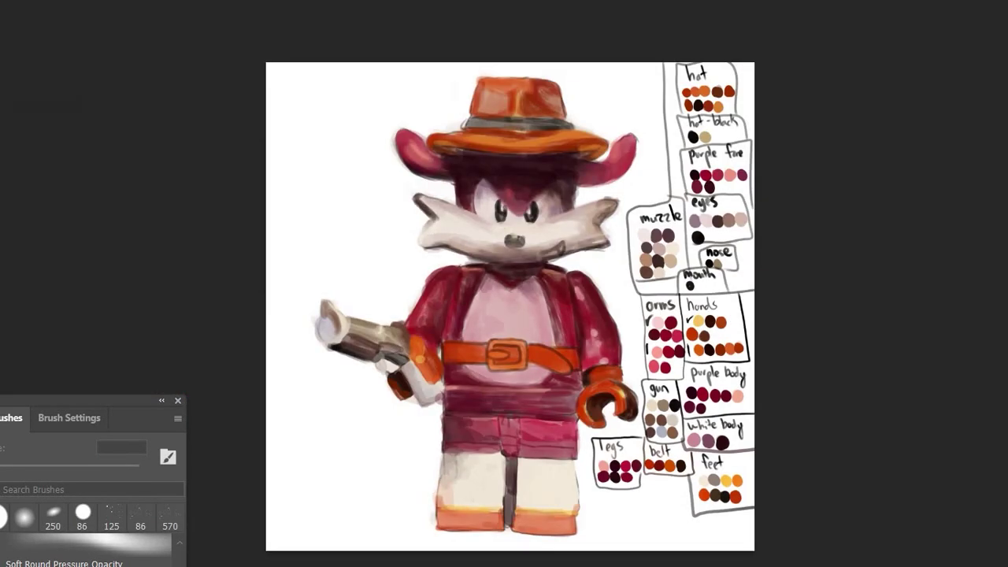
# Smooth the gun barrel in tan and grey, shade the hat crown, band and brim.
pyautogui.scroll(2, 323, 294)
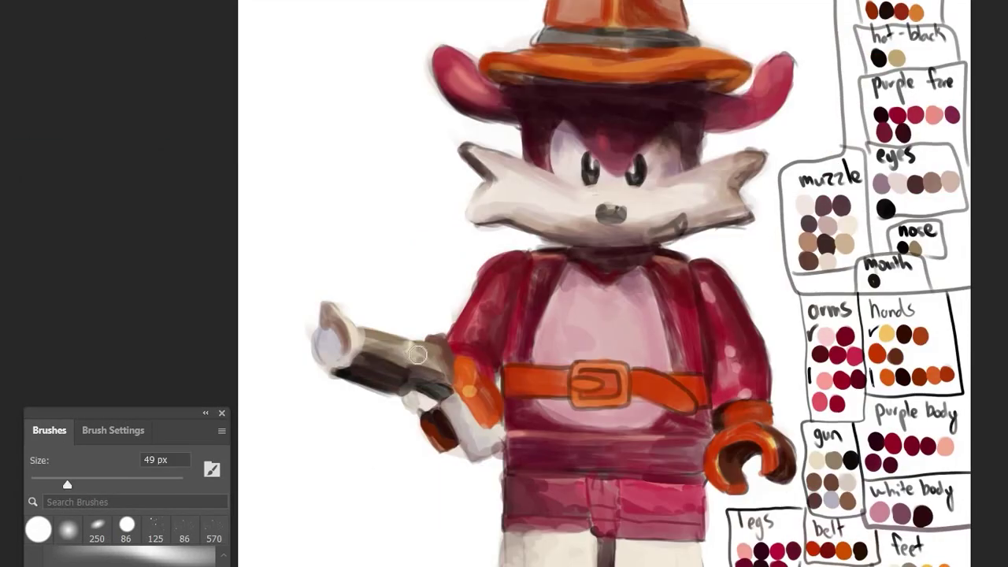
pyautogui.moveTo(453, 347)
pyautogui.mouseDown()
pyautogui.moveTo(375, 359)
pyautogui.moveTo(444, 362)
pyautogui.moveTo(346, 354)
pyautogui.mouseUp()
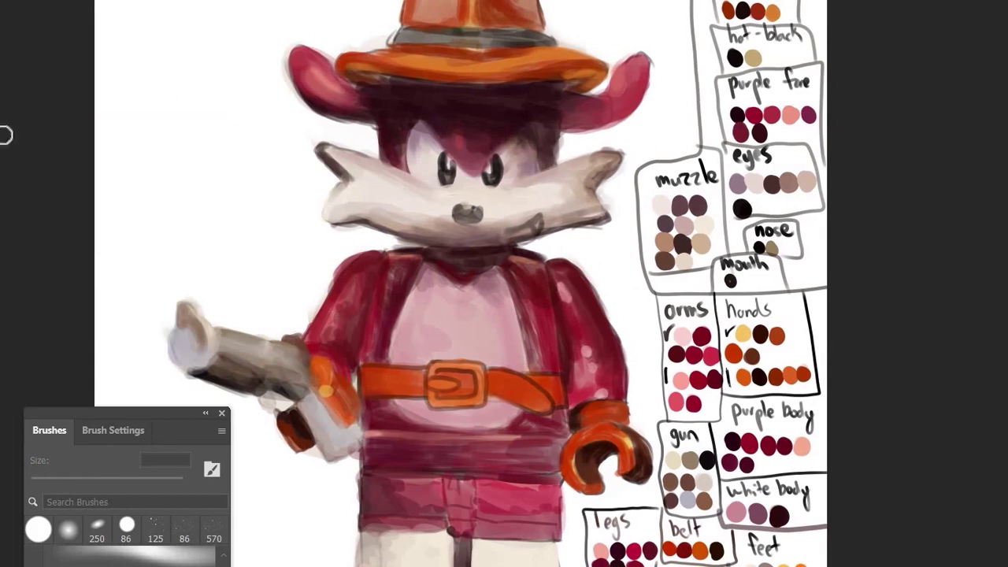
pyautogui.scroll(3, 460, 315)
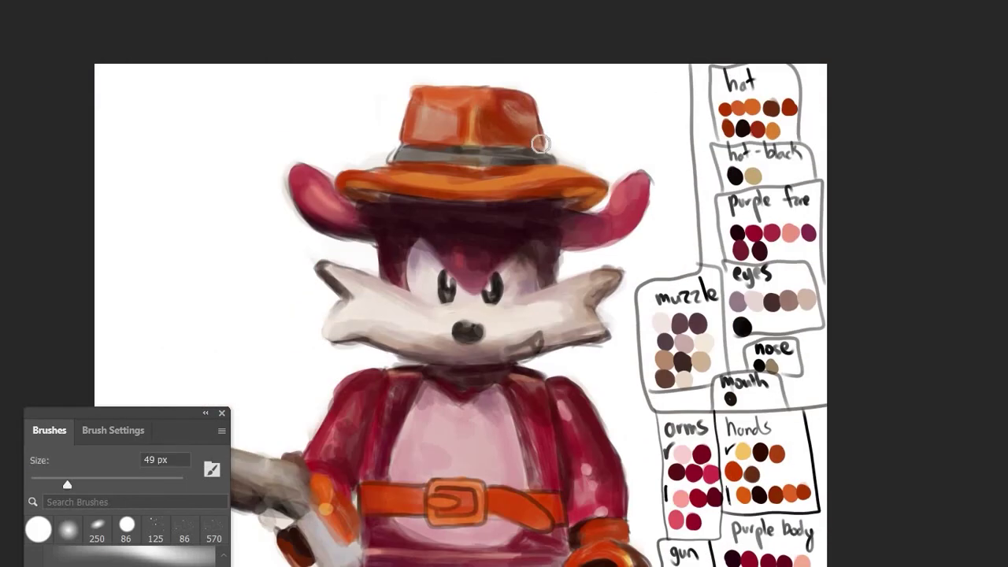
pyautogui.moveTo(540, 143)
pyautogui.mouseDown()
pyautogui.moveTo(511, 108)
pyautogui.moveTo(559, 179)
pyautogui.moveTo(354, 193)
pyautogui.mouseUp()
pyautogui.scroll(-1, 992, 218)
pyautogui.moveTo(528, 133); pyautogui.dragTo(443, 137)
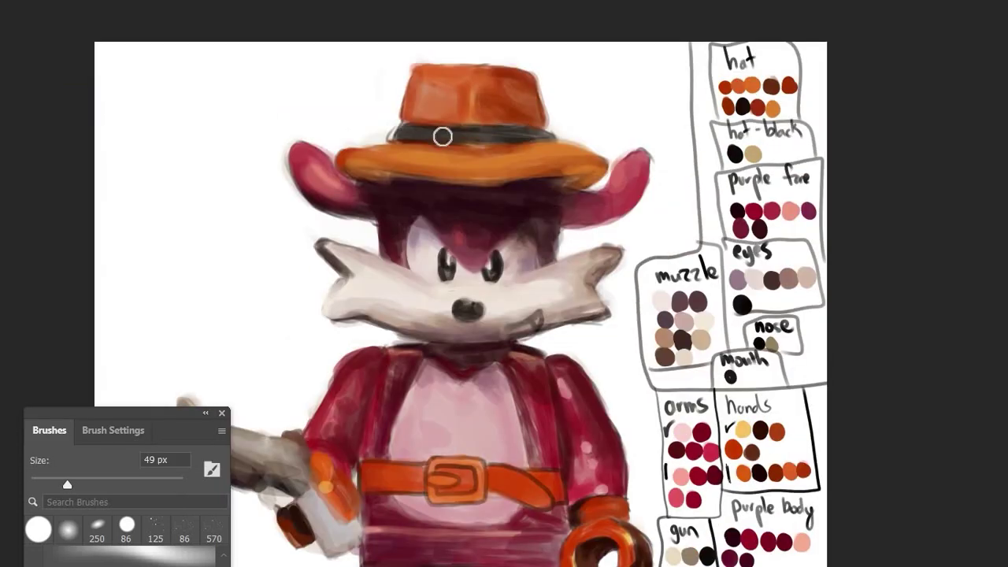
pyautogui.scroll(-5, 460, 315)
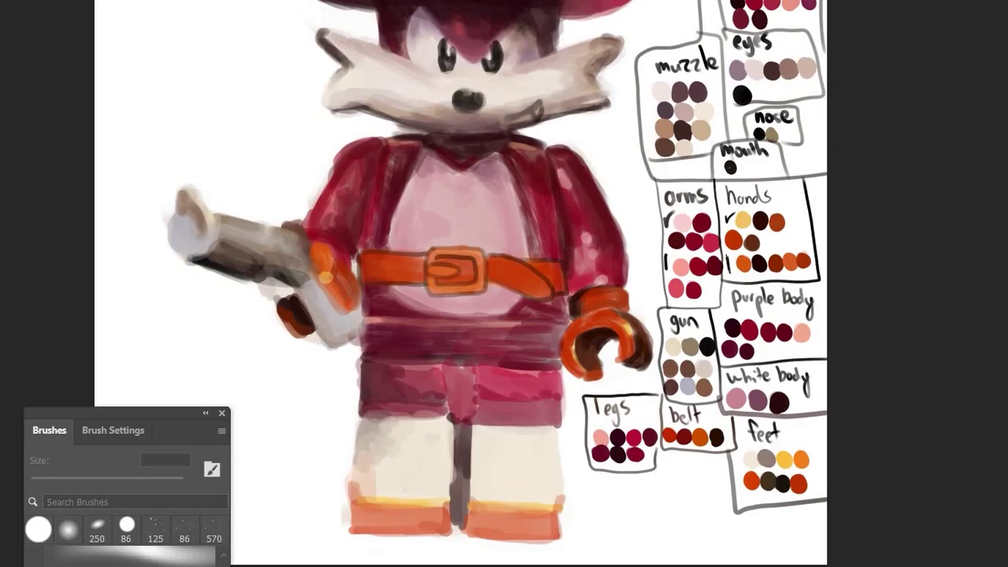
# Repaint the crotch and shade the hips and right pant leg darker red.
pyautogui.moveTo(445, 370)
pyautogui.mouseDown()
pyautogui.moveTo(472, 413)
pyautogui.moveTo(455, 524)
pyautogui.mouseUp()
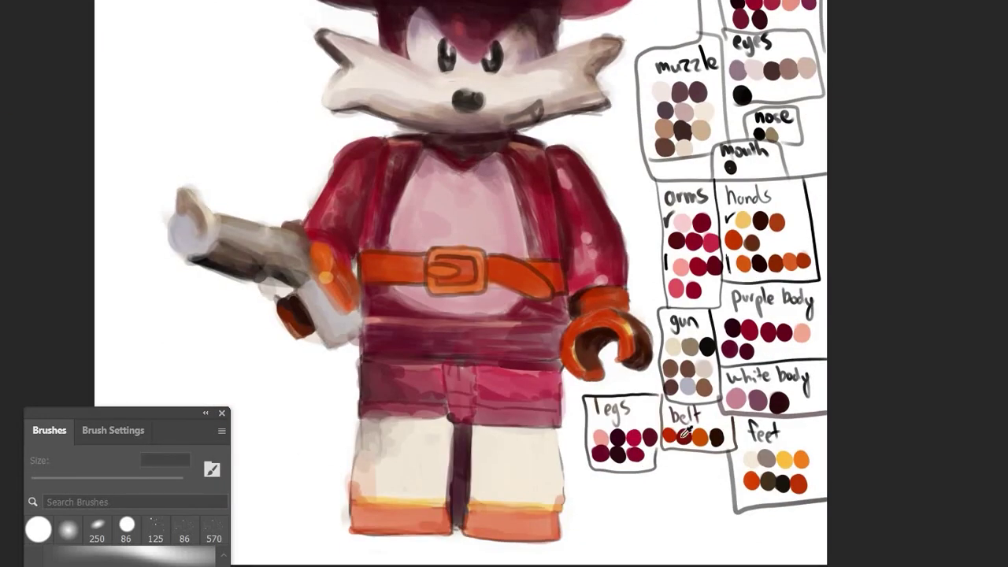
pyautogui.moveTo(368, 363)
pyautogui.mouseDown()
pyautogui.moveTo(410, 400)
pyautogui.moveTo(449, 414)
pyautogui.mouseUp()
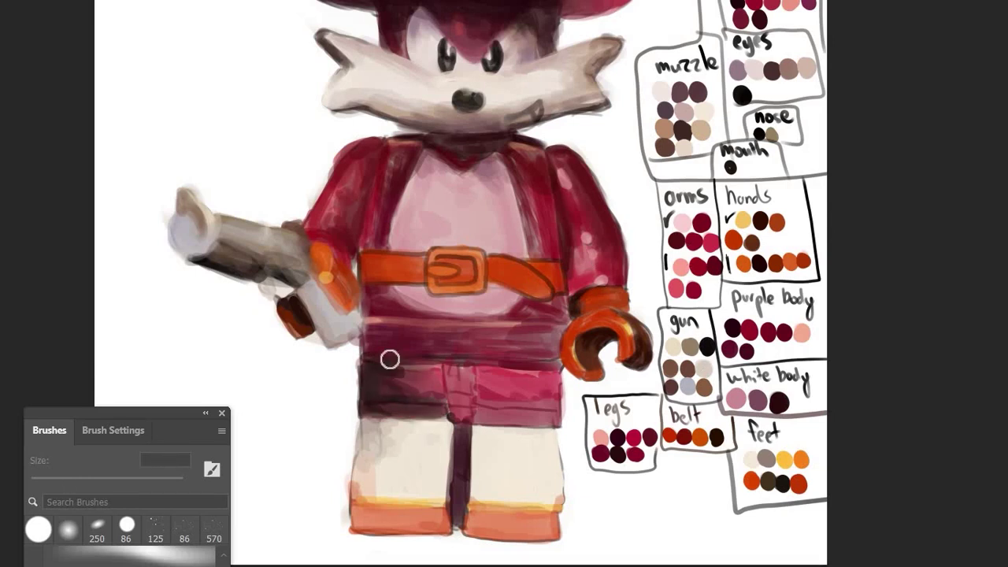
pyautogui.moveTo(390, 359); pyautogui.dragTo(551, 374)
pyautogui.moveTo(439, 393); pyautogui.dragTo(551, 413)
pyautogui.moveTo(503, 387)
pyautogui.mouseDown()
pyautogui.moveTo(457, 370)
pyautogui.moveTo(543, 413)
pyautogui.mouseUp()
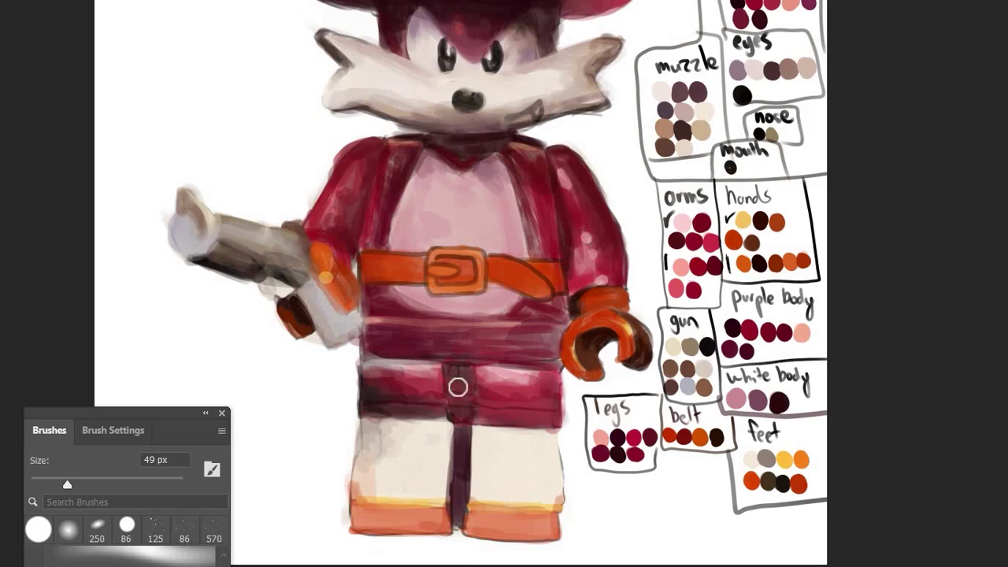
pyautogui.moveTo(441, 394); pyautogui.dragTo(537, 416)
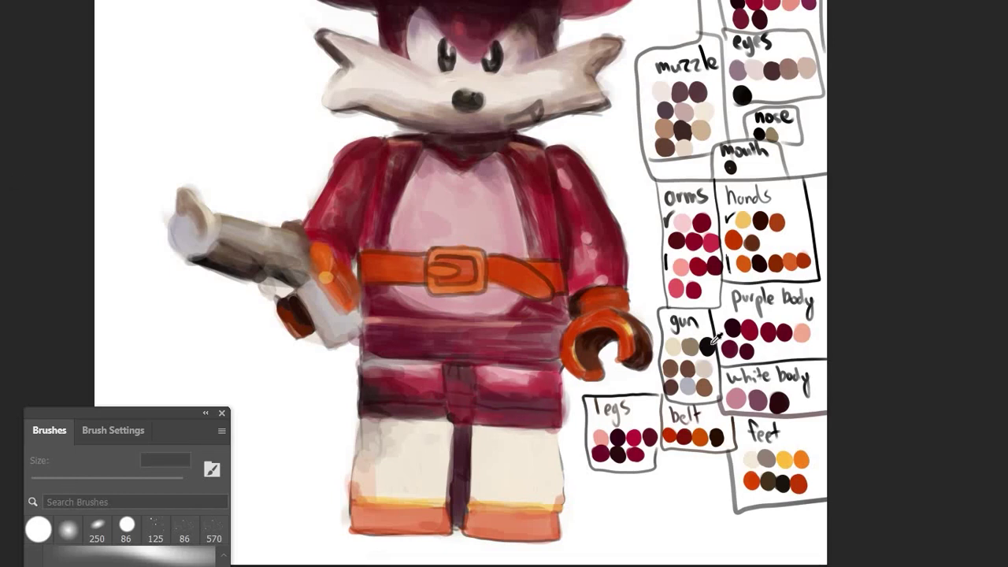
# Add grey shading to the lower legs with a larger brush, save, and fit the view.
pyautogui.moveTo(370, 417); pyautogui.dragTo(355, 476)
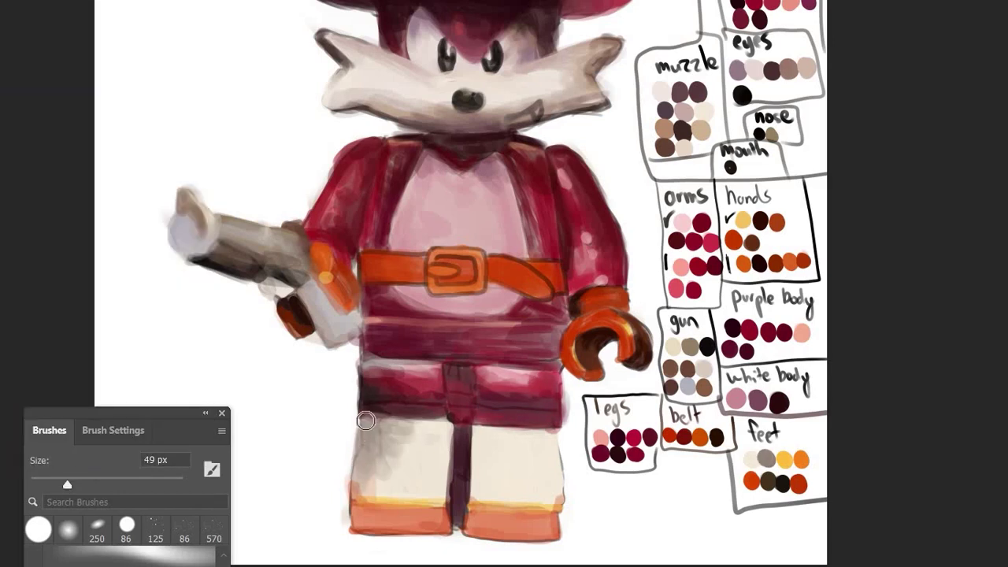
pyautogui.press(']')
pyautogui.press(']')
pyautogui.press(']')
pyautogui.moveTo(434, 495); pyautogui.dragTo(551, 490)
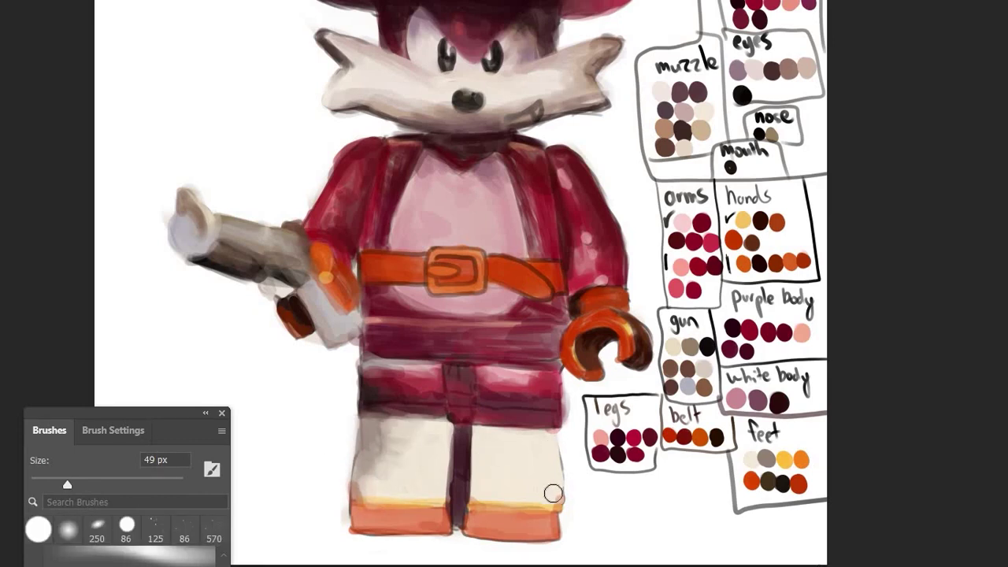
pyautogui.moveTo(399, 483); pyautogui.dragTo(530, 423)
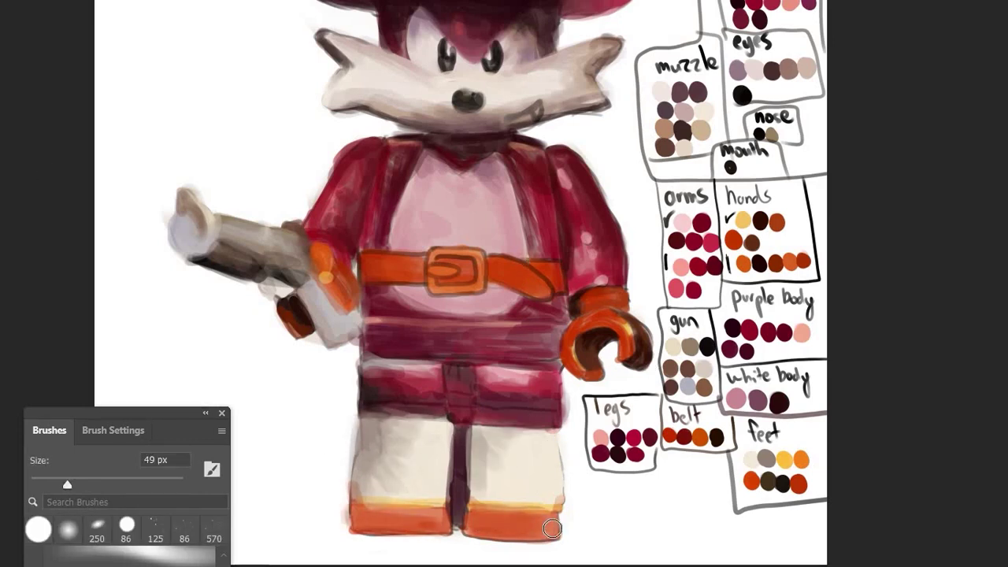
pyautogui.click(34, 100)
pyautogui.hotkey('ctrl', '0')
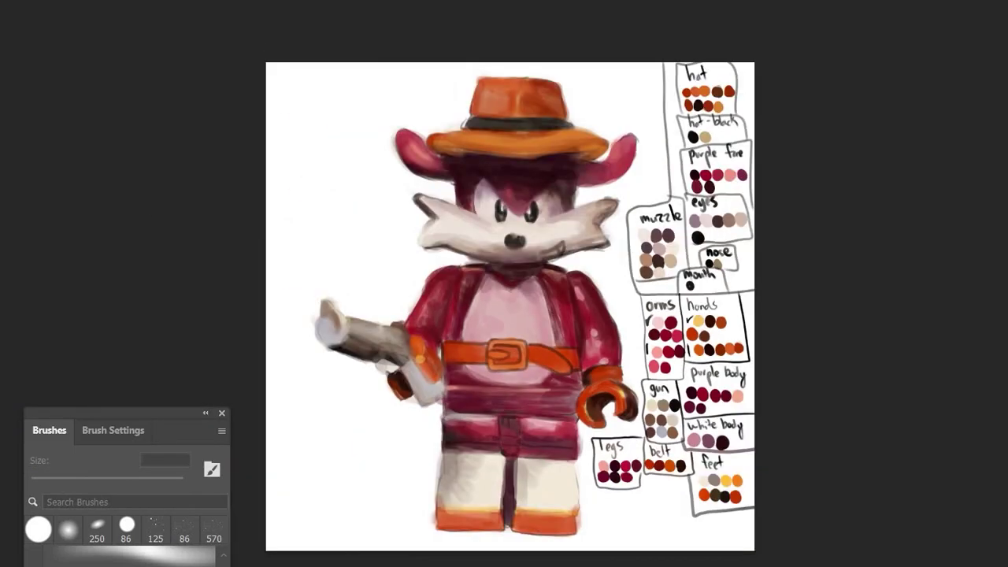
# Hide the colour palette swatches so only the fox remains on white.
pyautogui.hotkey('alt', 'l')
pyautogui.press('Escape')
pyautogui.hotkey('ctrl', ',')
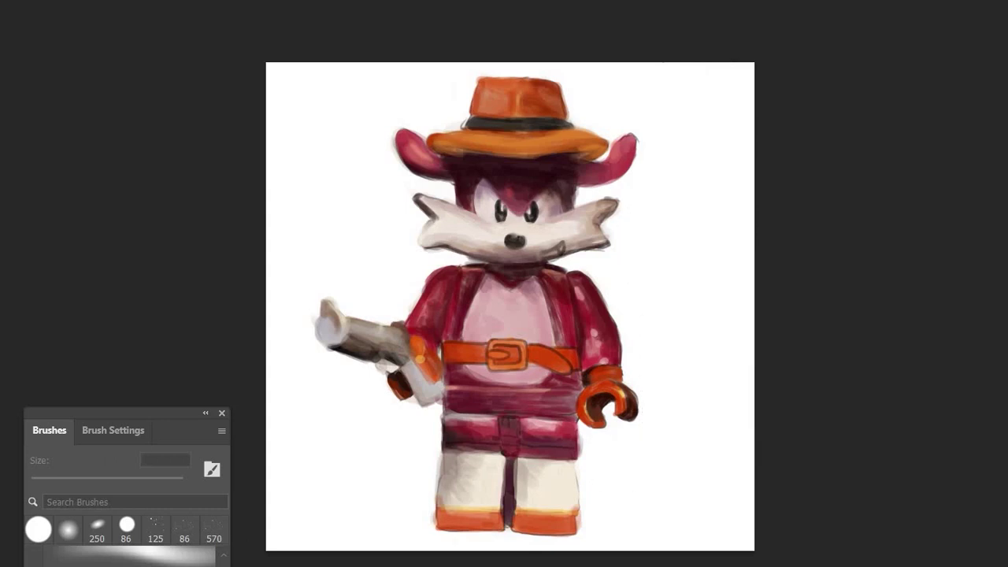
# Browse the Image menu's colour adjustments toward Hue/Saturation.
pyautogui.hotkey('alt', 'f')
pyautogui.hotkey('alt', 'i')
pyautogui.press('Left')
pyautogui.press('Escape')
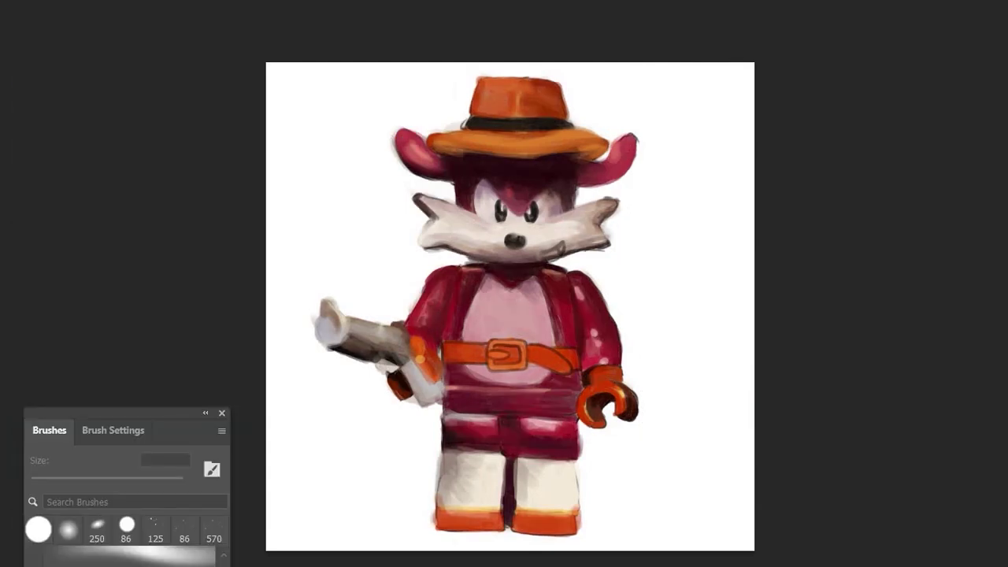
pyautogui.hotkey('alt', 'i')
pyautogui.press('Down')
pyautogui.press('Right')
pyautogui.press('Escape')
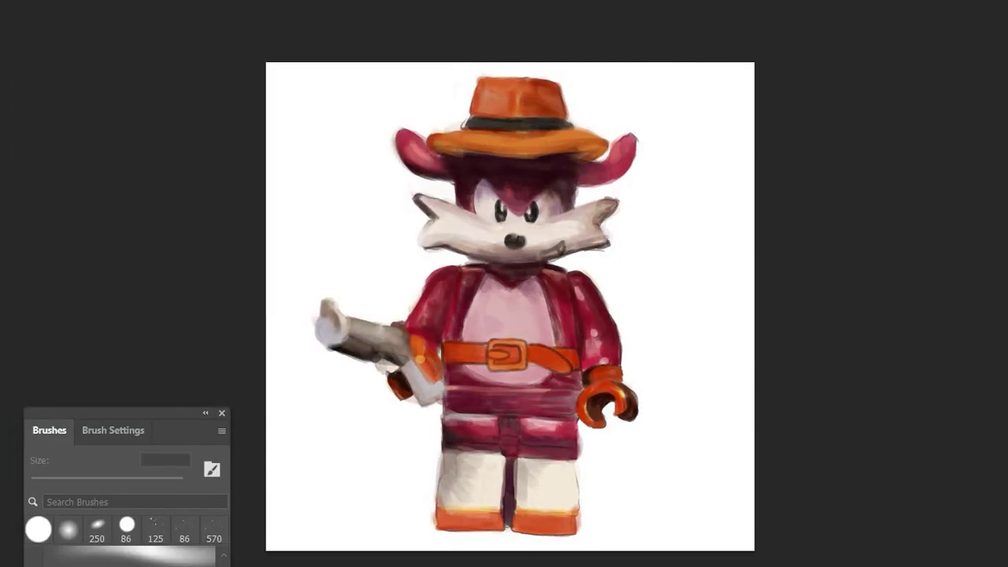
pyautogui.hotkey('alt', 'i')
# Make a black silhouette of the fox behind it and apply a 27.4 Gaussian Blur.
pyautogui.click(341, 44)
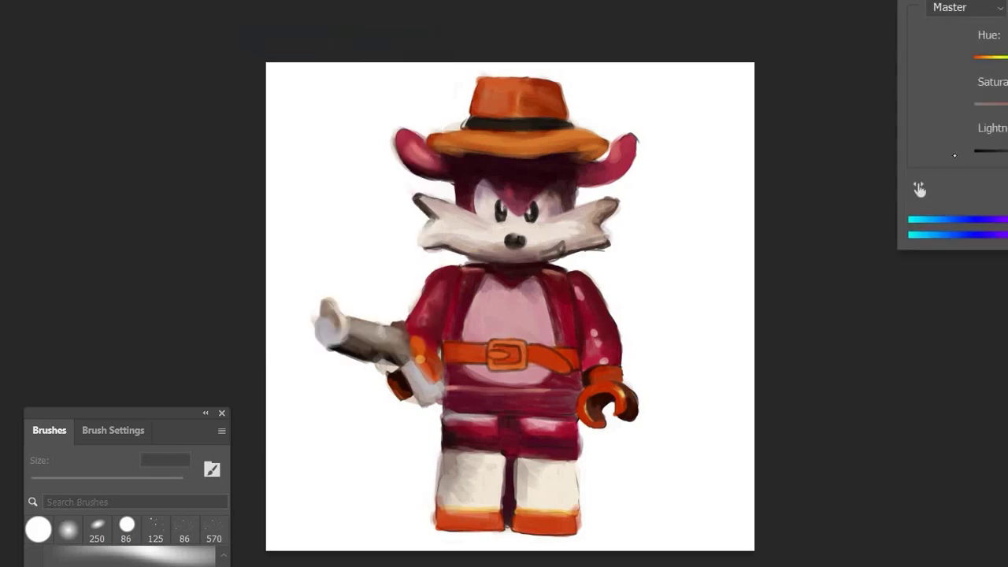
pyautogui.press('Escape')
pyautogui.hotkey('alt', 'i')
pyautogui.press('Escape')
pyautogui.hotkey('ctrl', 't')
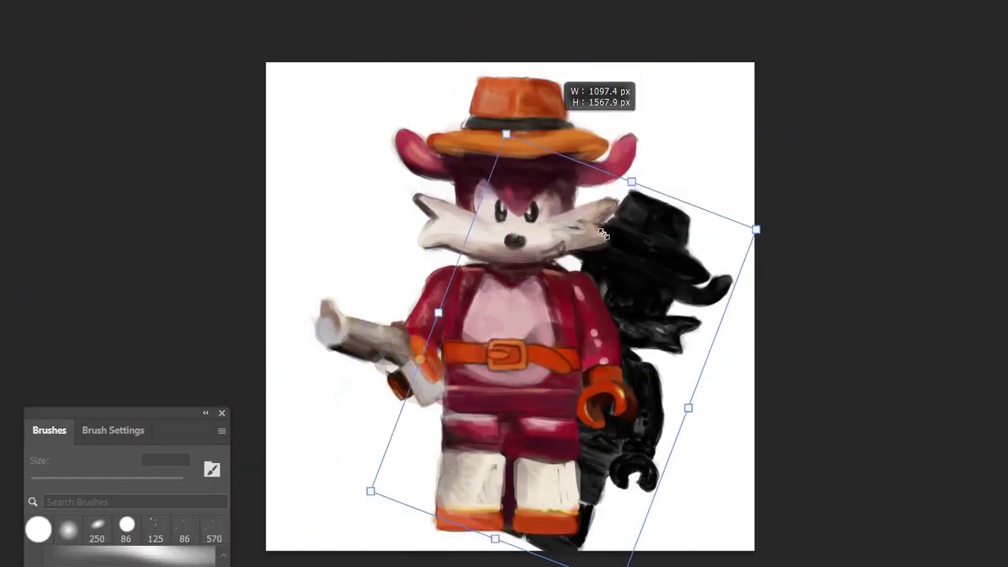
pyautogui.press('Return')
pyautogui.hotkey('alt', 's')
pyautogui.press('Escape')
pyautogui.hotkey('ctrl', 'alt', 'f')
pyautogui.write('27.4')
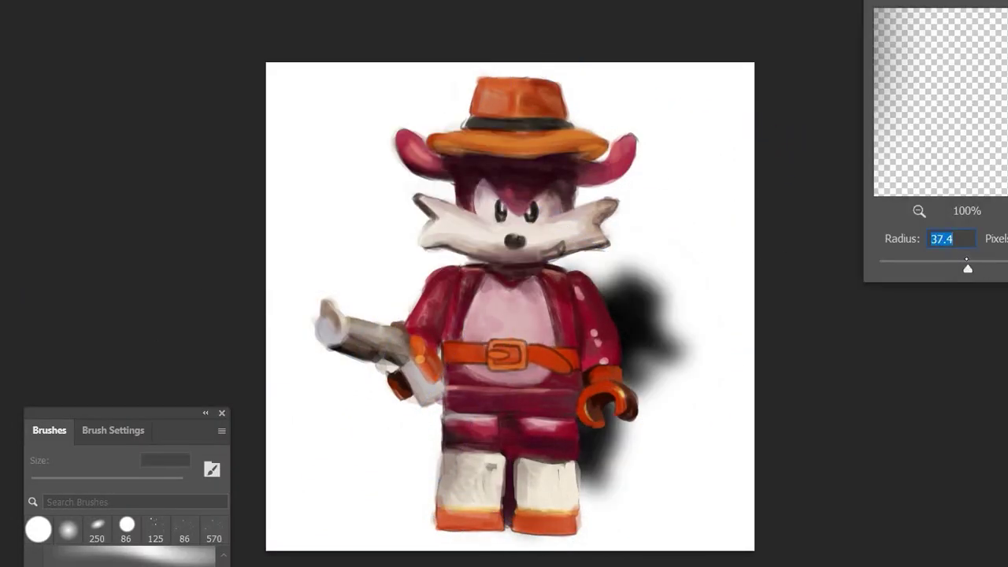
pyautogui.press('Return')
# Skew the blurred shadow diagonally behind the fox and lighten its opacity.
pyautogui.hotkey('ctrl', 't')
pyautogui.moveTo(784, 122)
pyautogui.mouseDown()
pyautogui.moveTo(789, 111)
pyautogui.moveTo(749, 56)
pyautogui.moveTo(299, 105)
pyautogui.moveTo(636, 265)
pyautogui.mouseUp()
pyautogui.press('Return')
pyautogui.press('5')
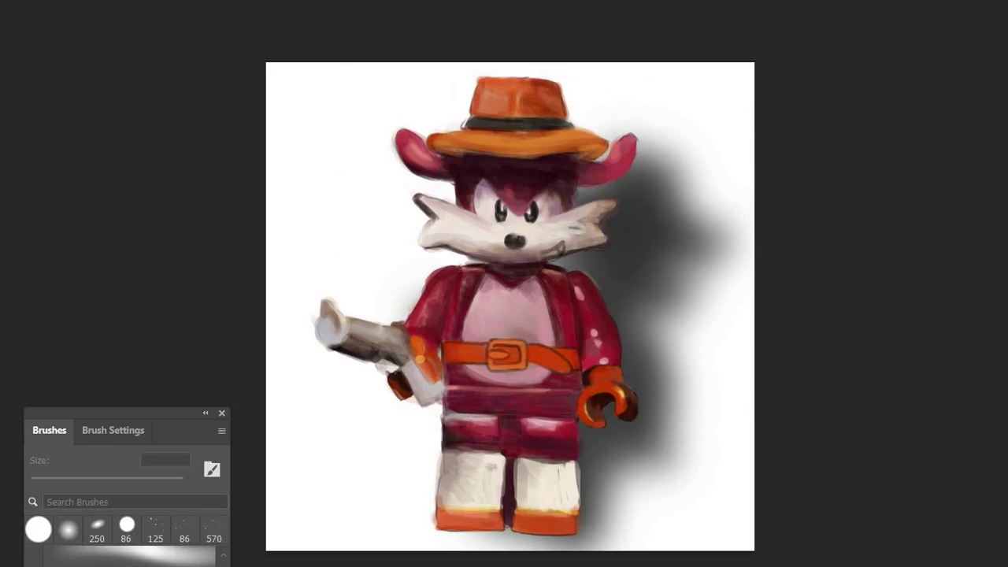
# Apply an S-shaped Curves adjustment, pulling down the darks and lifting the lights.
pyautogui.hotkey('ctrl', 'm')
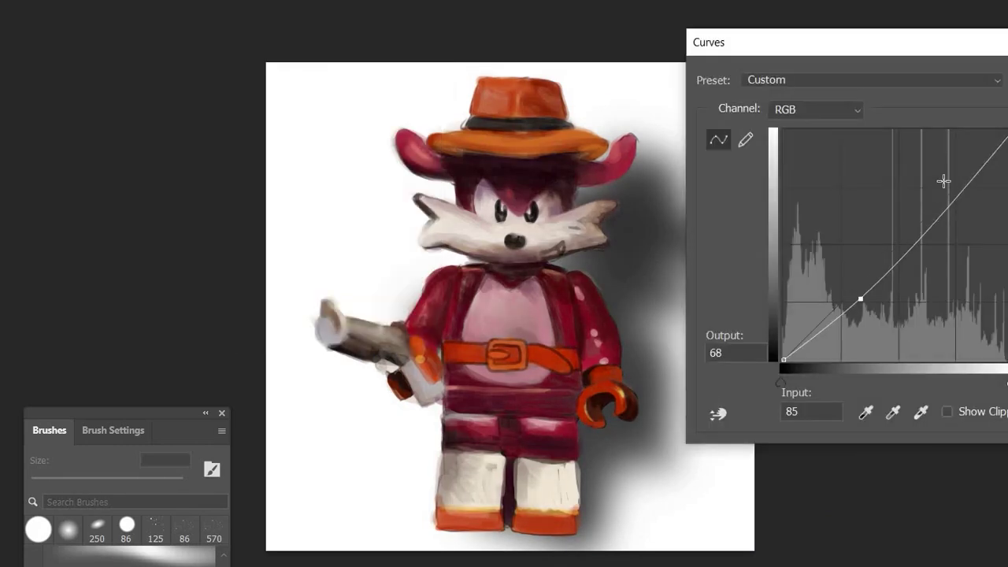
pyautogui.moveTo(941, 177); pyautogui.dragTo(954, 197)
pyautogui.moveTo(855, 295); pyautogui.dragTo(858, 294)
pyautogui.press('Return')
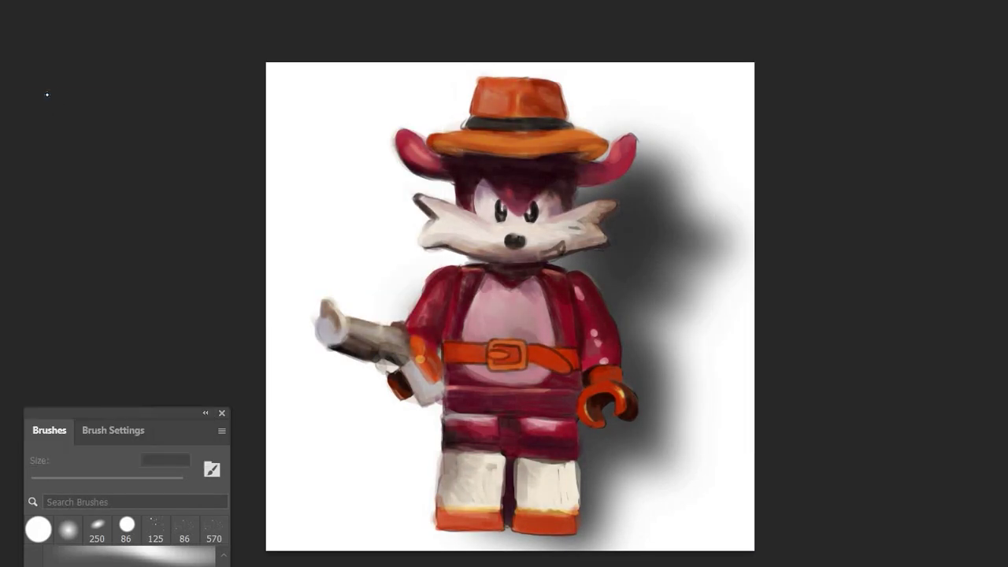